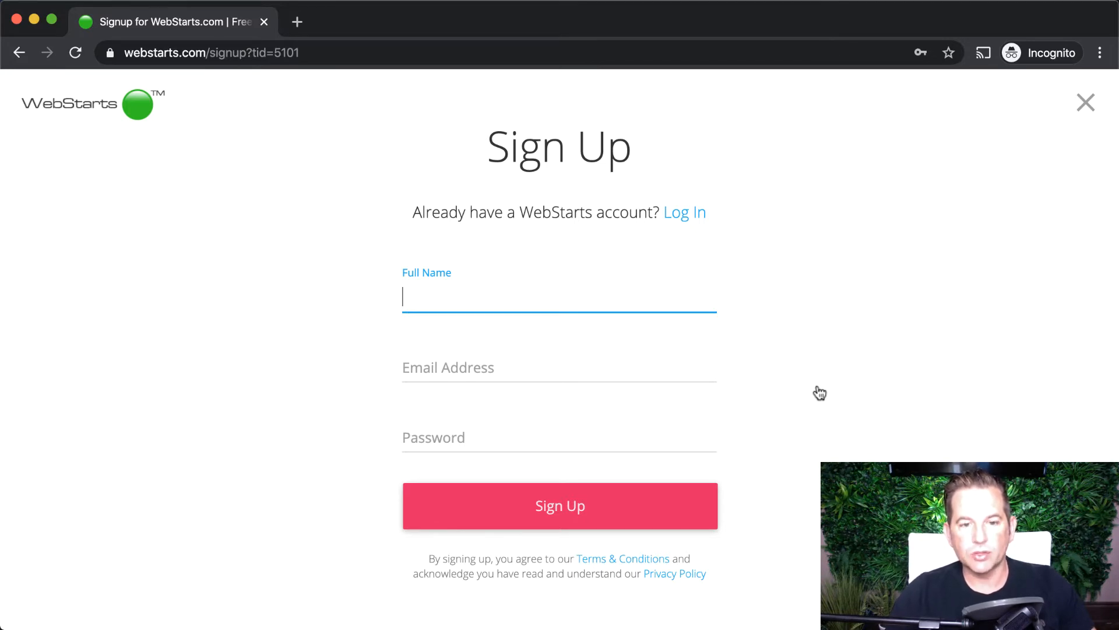
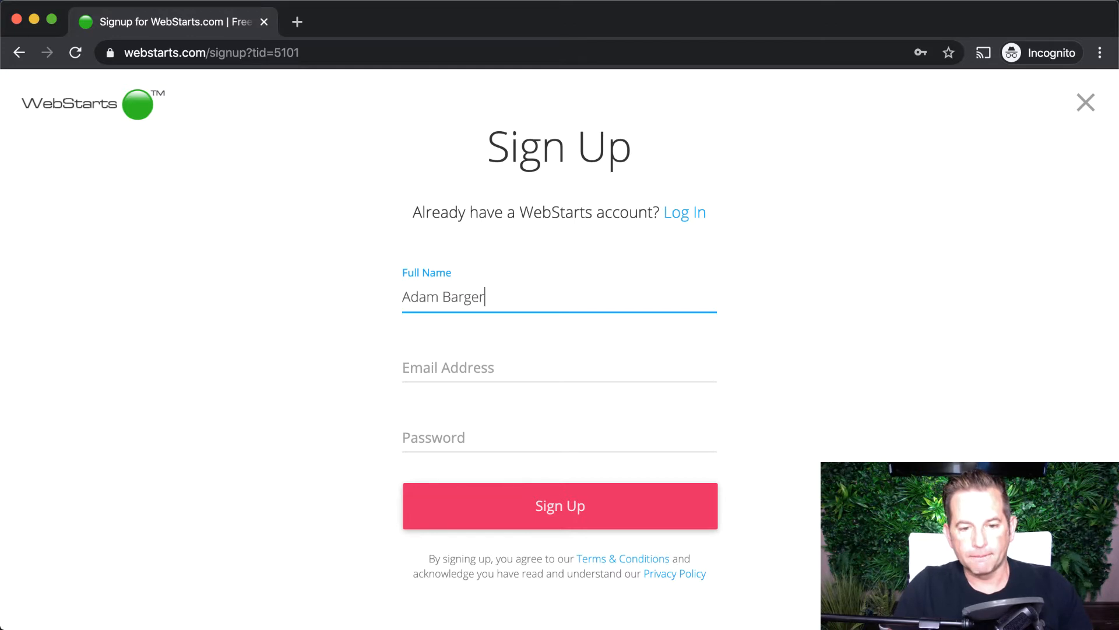
- Sign up for a WebStarts account with the user's full name, e-mail address and password
key(Tab)
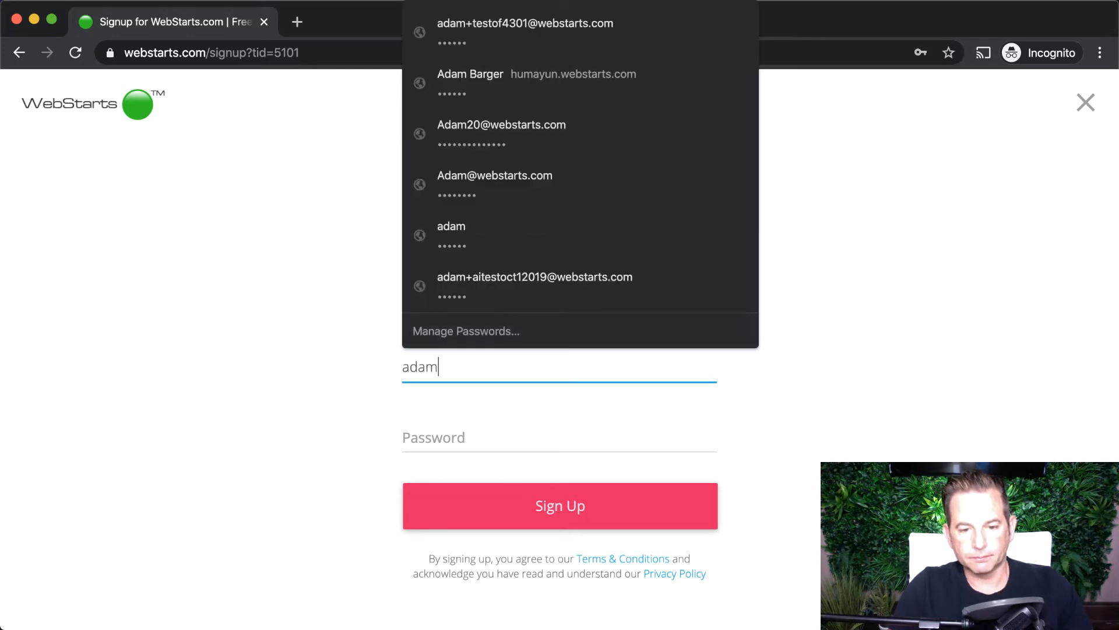
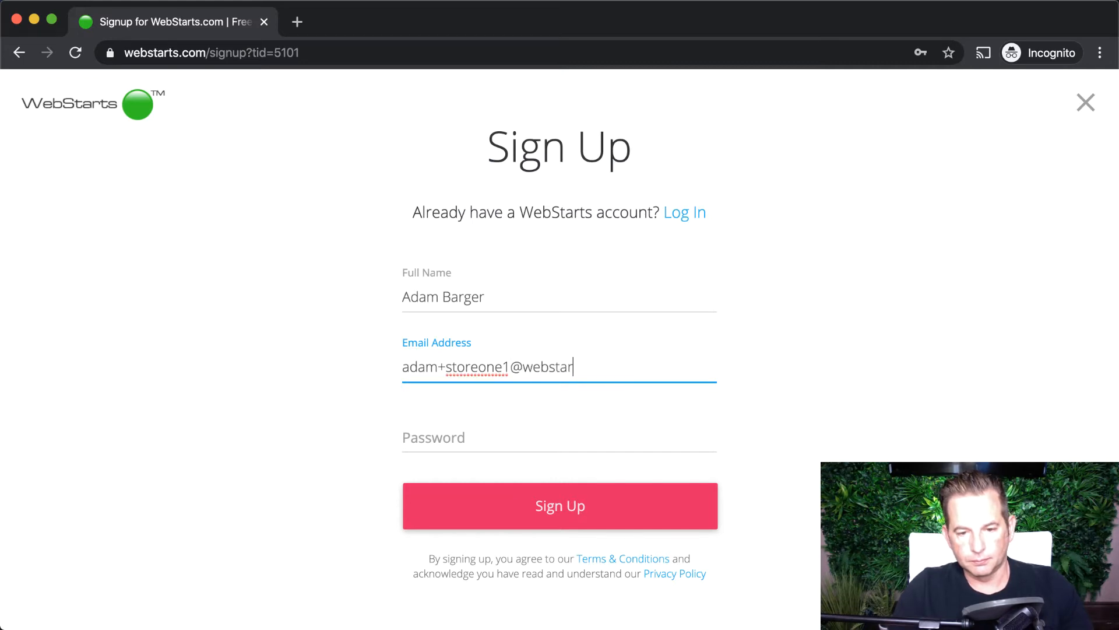
key(Tab)
text(••••••)
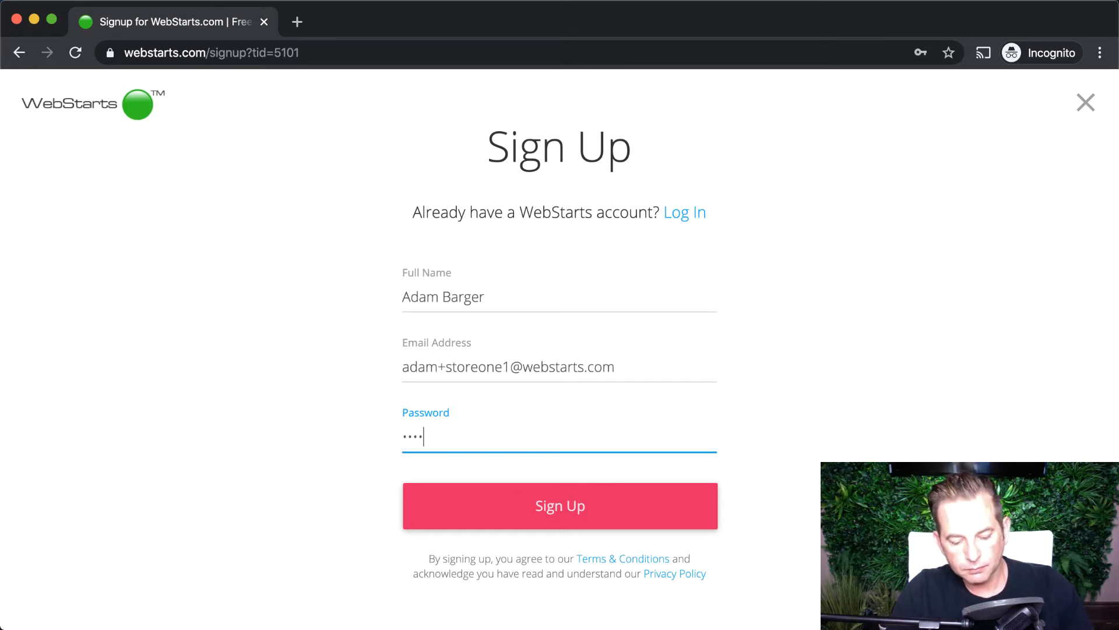
click(576, 508)
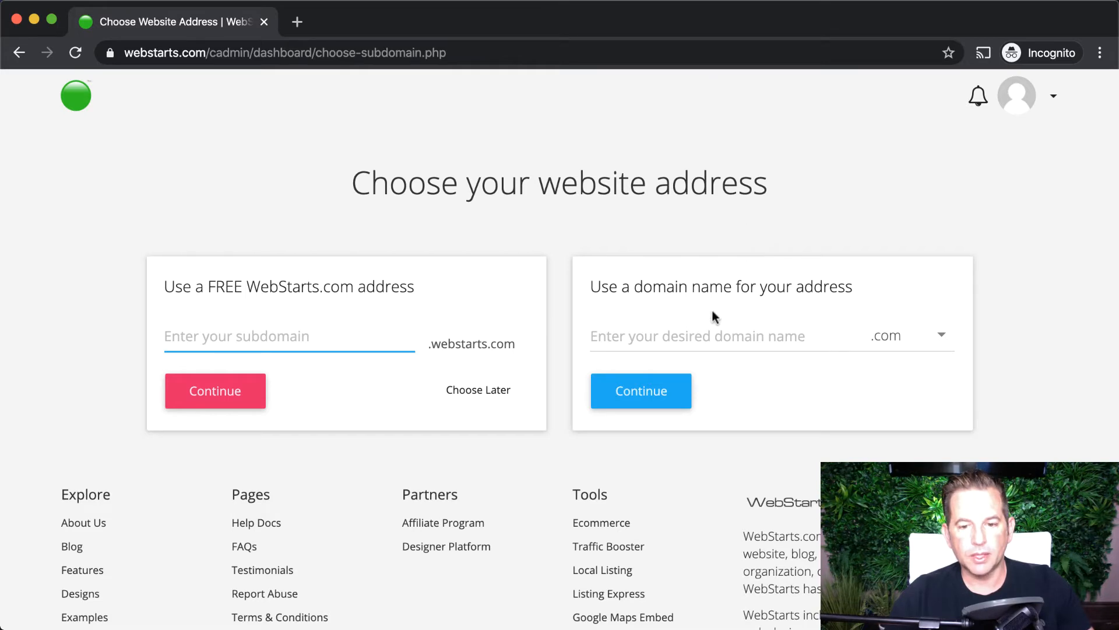
- Skip choosing a website address with Choose Later to reach the dashboard
click(715, 333)
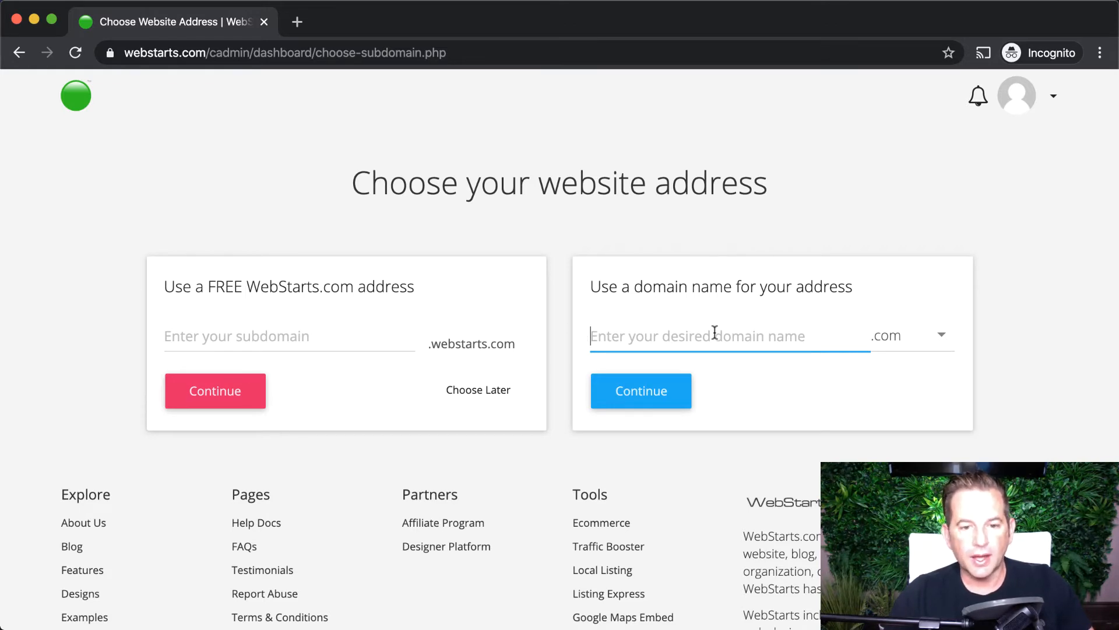
click(494, 397)
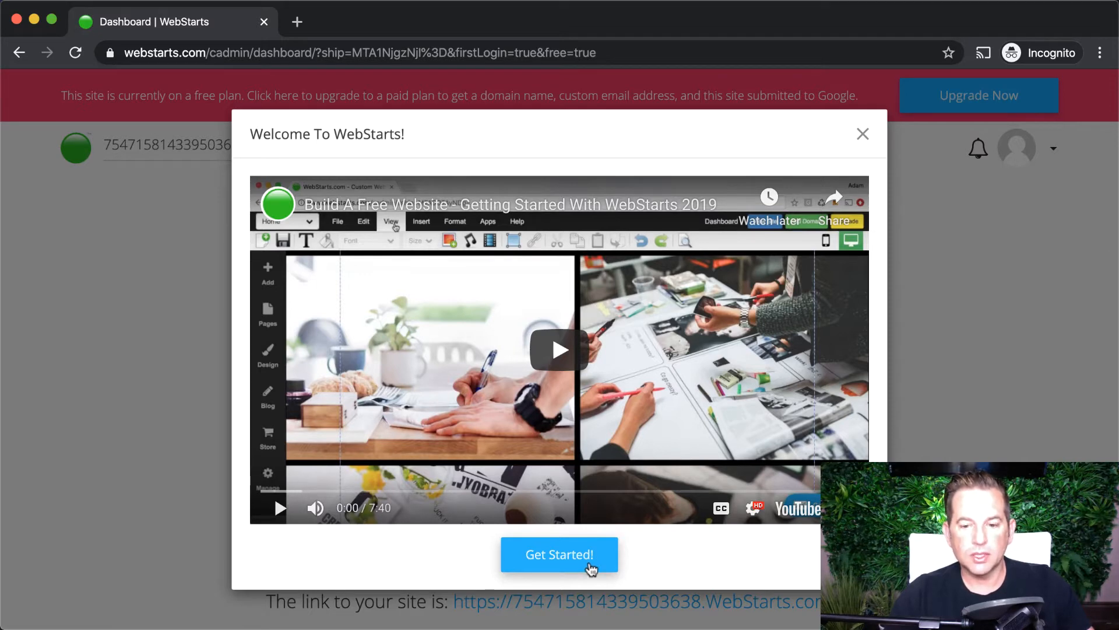
- Close the Welcome dialog with Get Started! and bring the Store, Blog and Analytics tiles into view
click(592, 569)
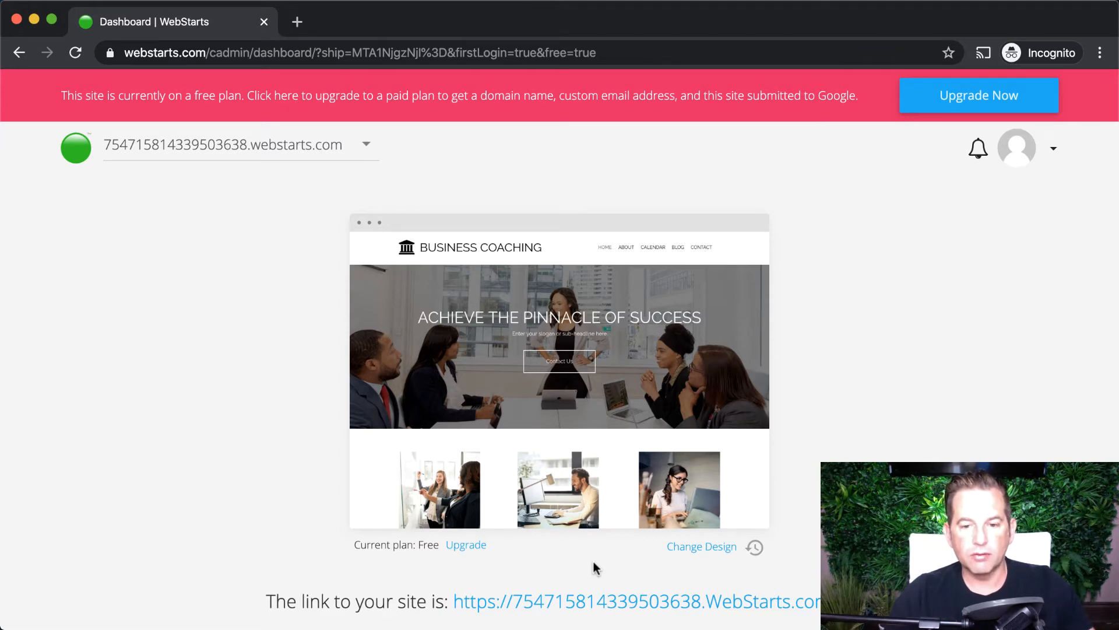
scroll(754, 455, down, 5)
scroll(755, 455, down, 5)
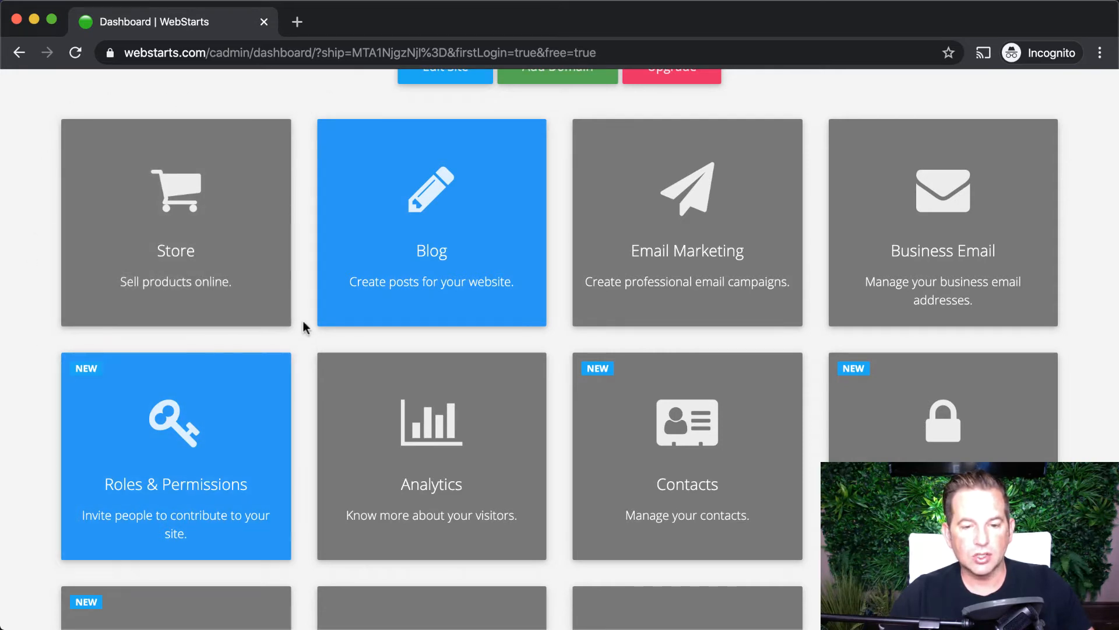
scroll(302, 325, up, 1)
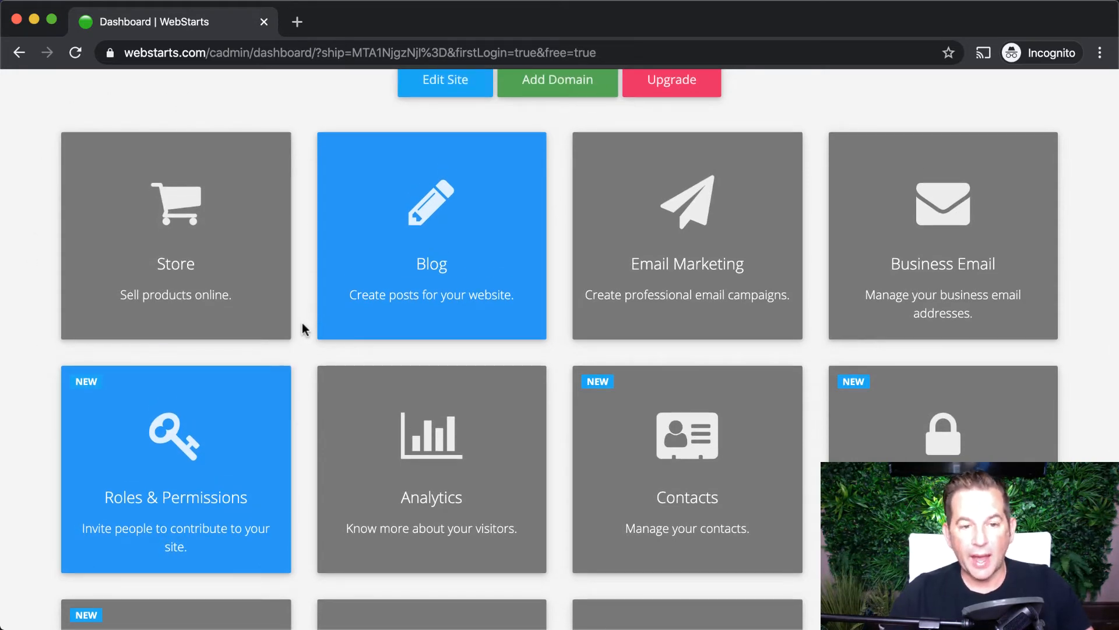
scroll(298, 322, up, 3)
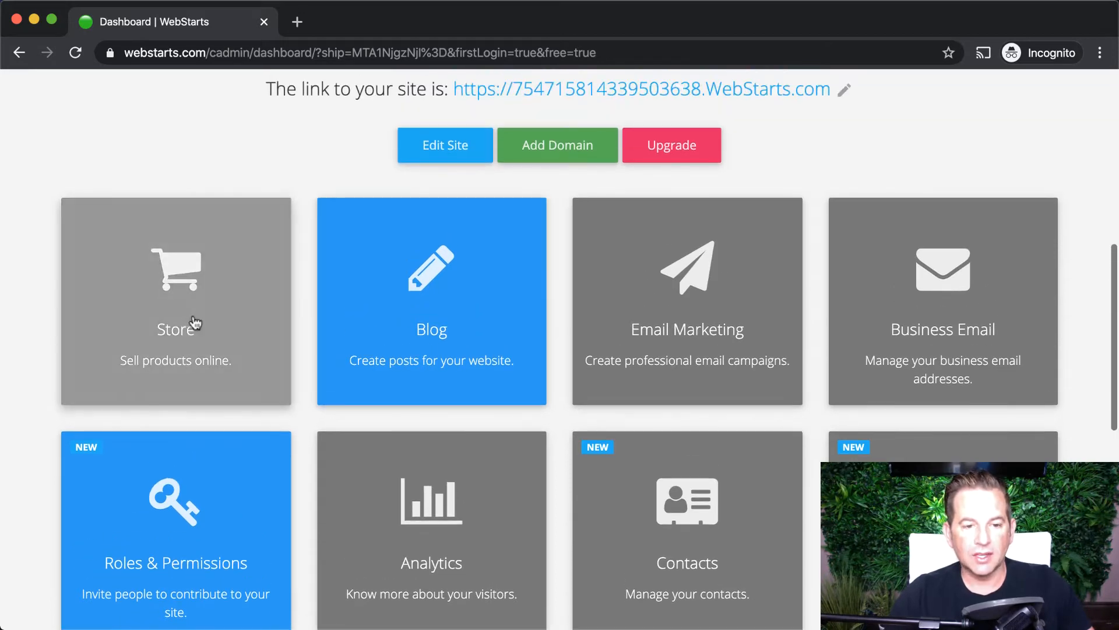
scroll(187, 322, up, 8)
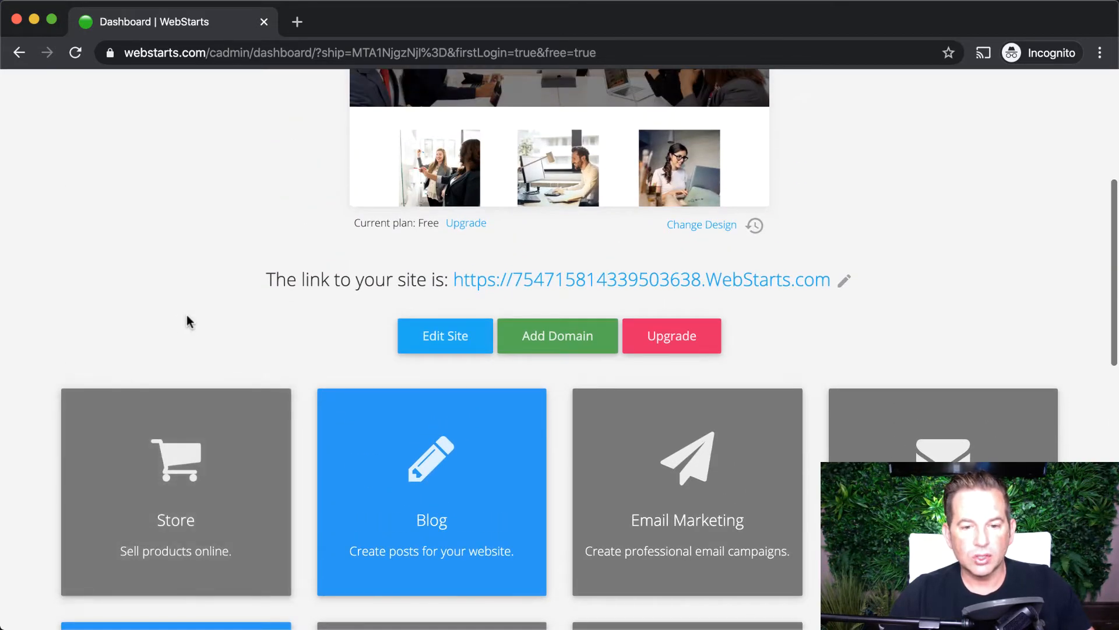
scroll(186, 314, up, 10)
scroll(187, 318, down, 20)
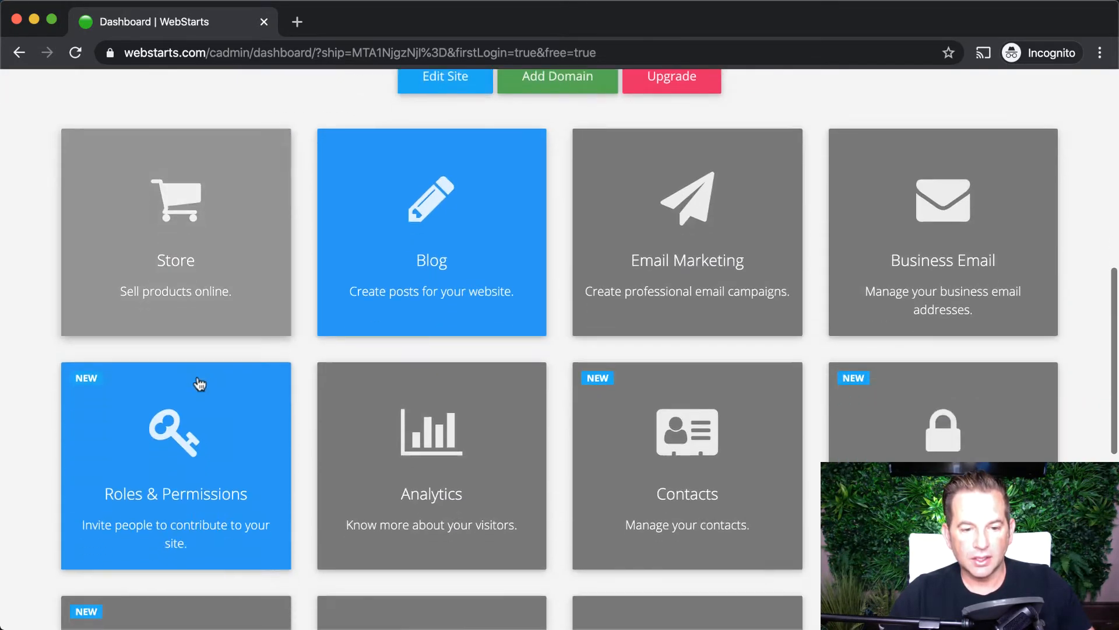
- Open Manage Store from the dashboard's Store card, showing the empty Products page
click(202, 230)
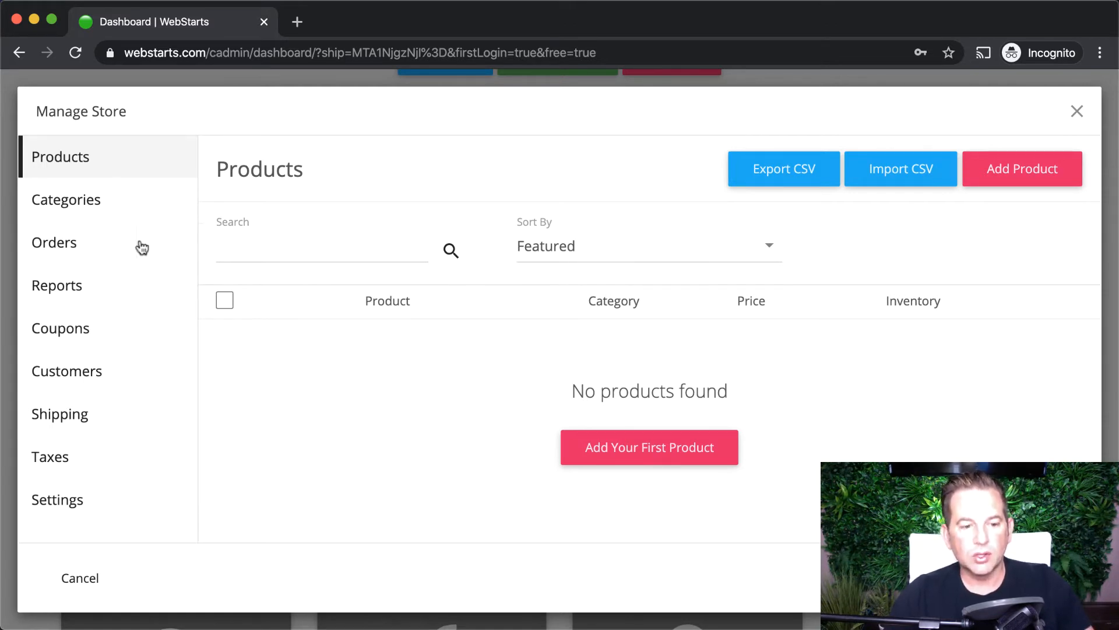
- Replace the numeric default Store Name in Settings with 'Watch Store'
click(68, 504)
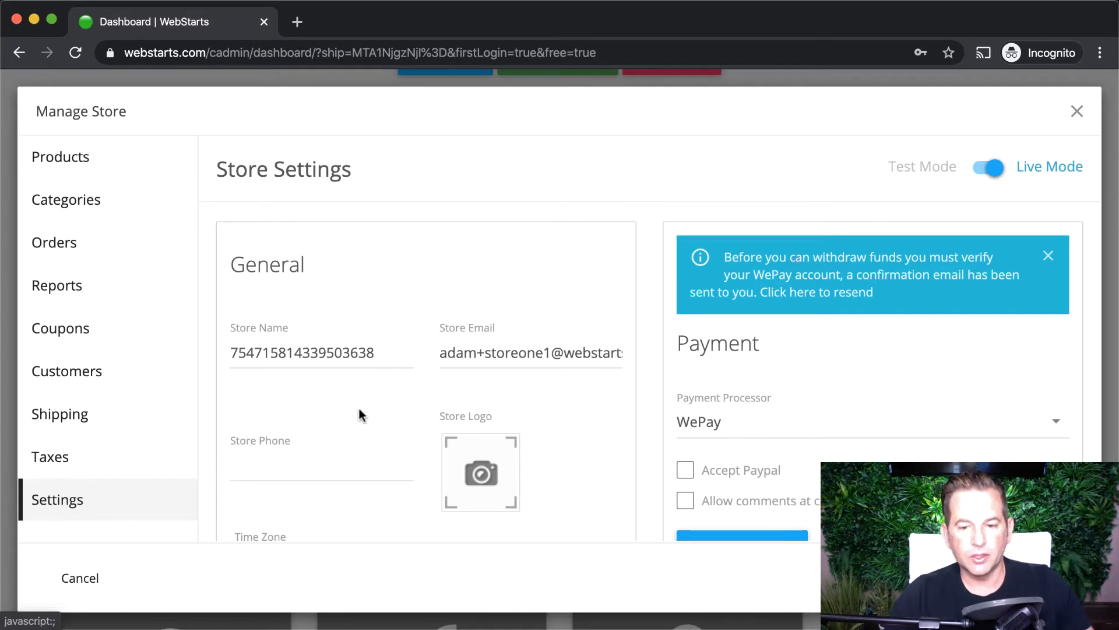
scroll(565, 477, down, 2)
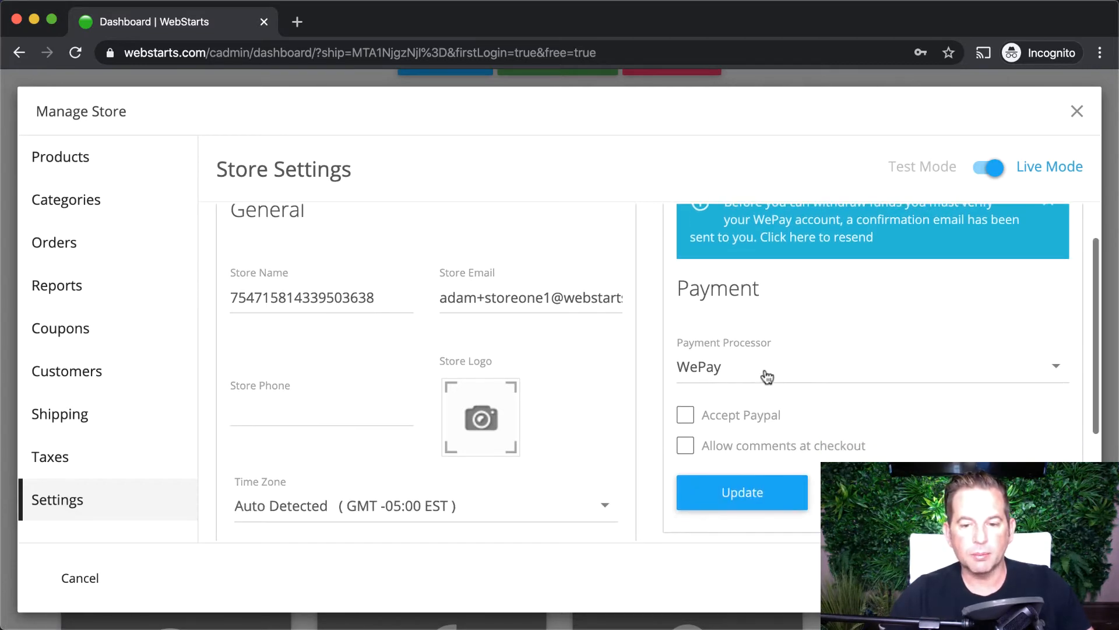
scroll(693, 418, down, 1)
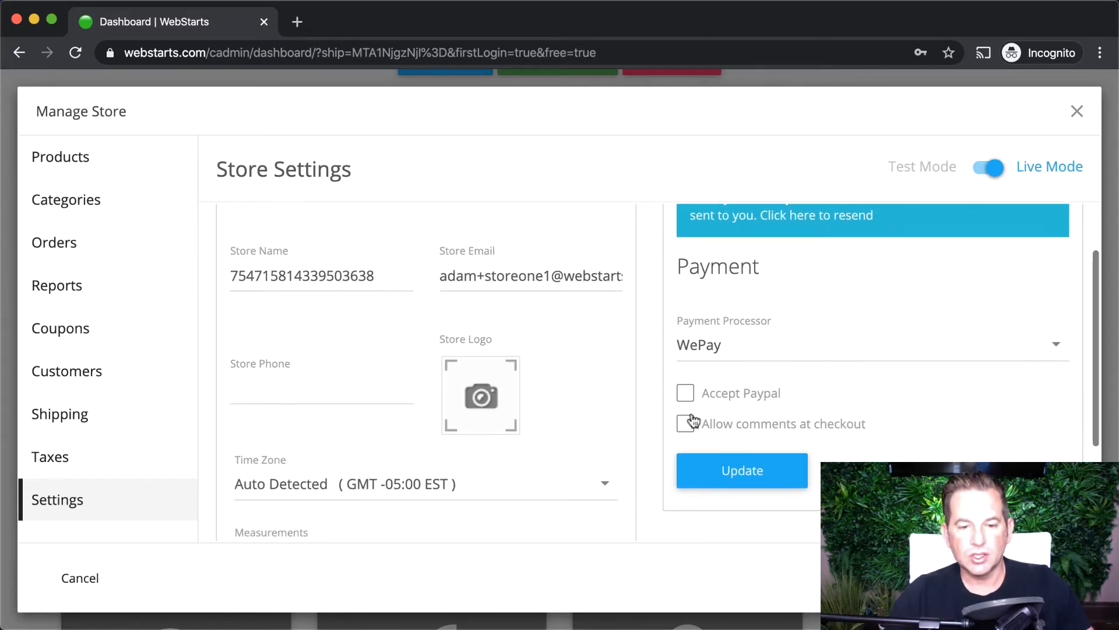
scroll(692, 419, up, 1)
scroll(693, 418, up, 1)
click(380, 302)
double_click(382, 305)
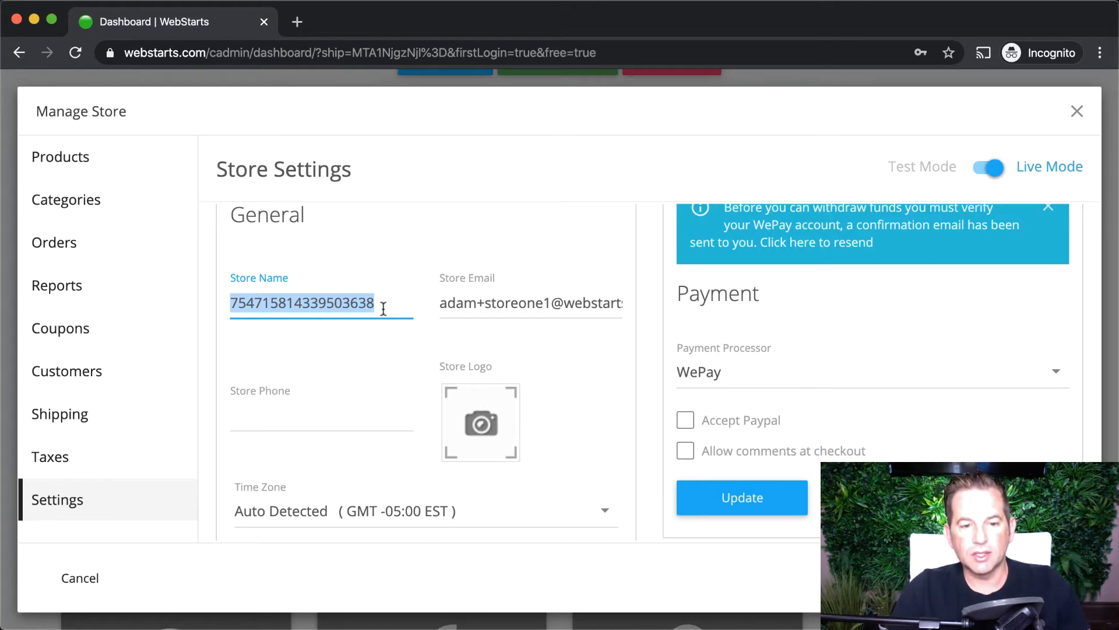
text(Watch Store)
click(345, 414)
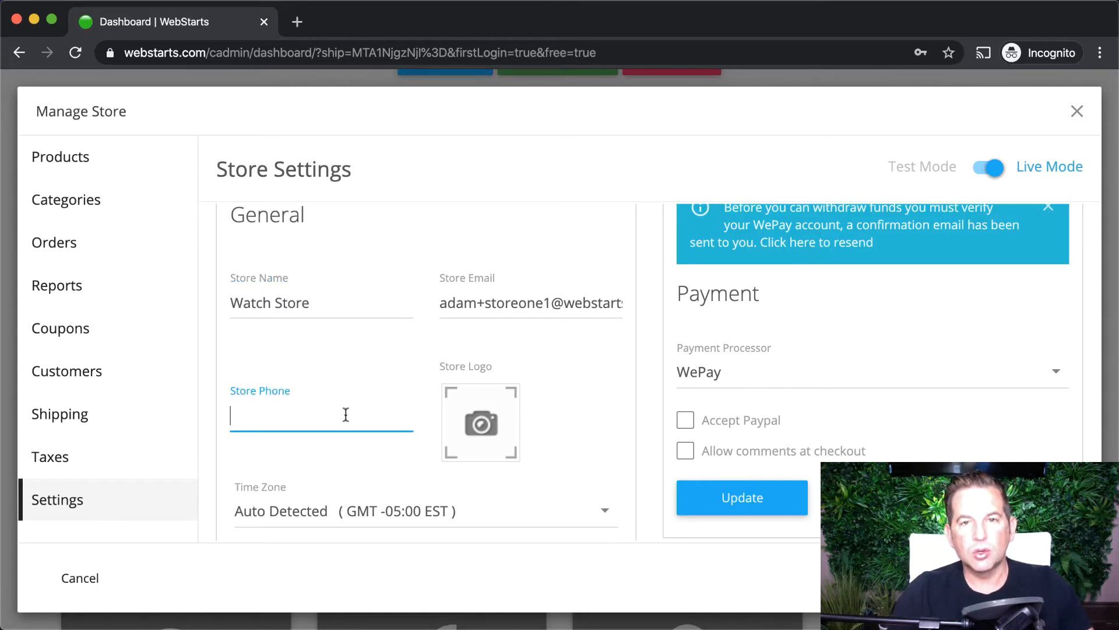
- Upload the watch photo 17530883_1_2048x2048.png and use it as the store logo
click(454, 419)
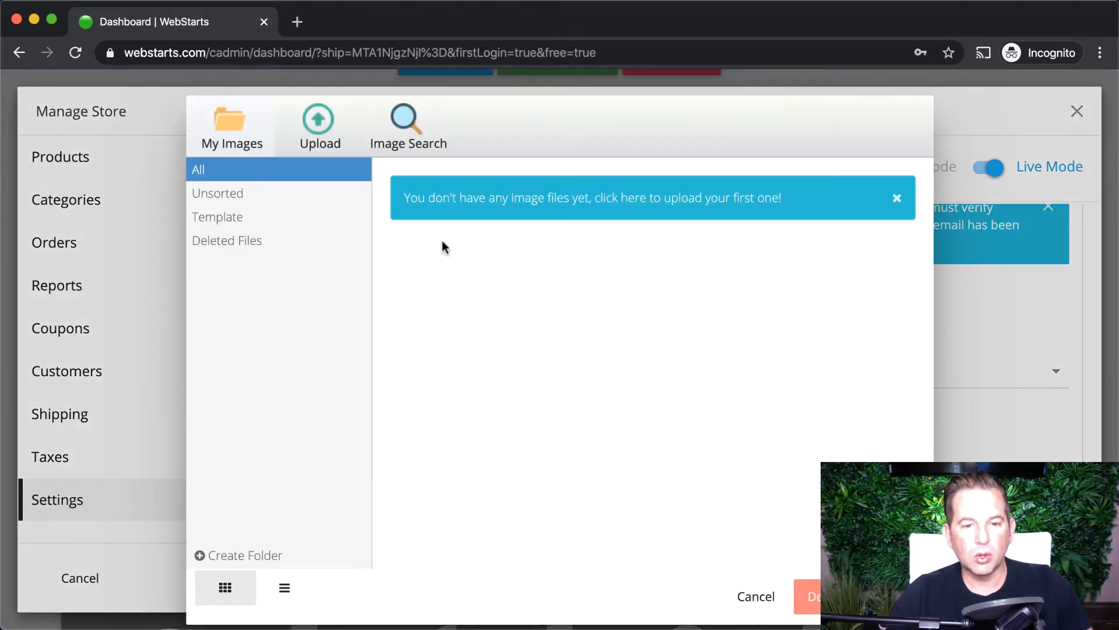
click(301, 143)
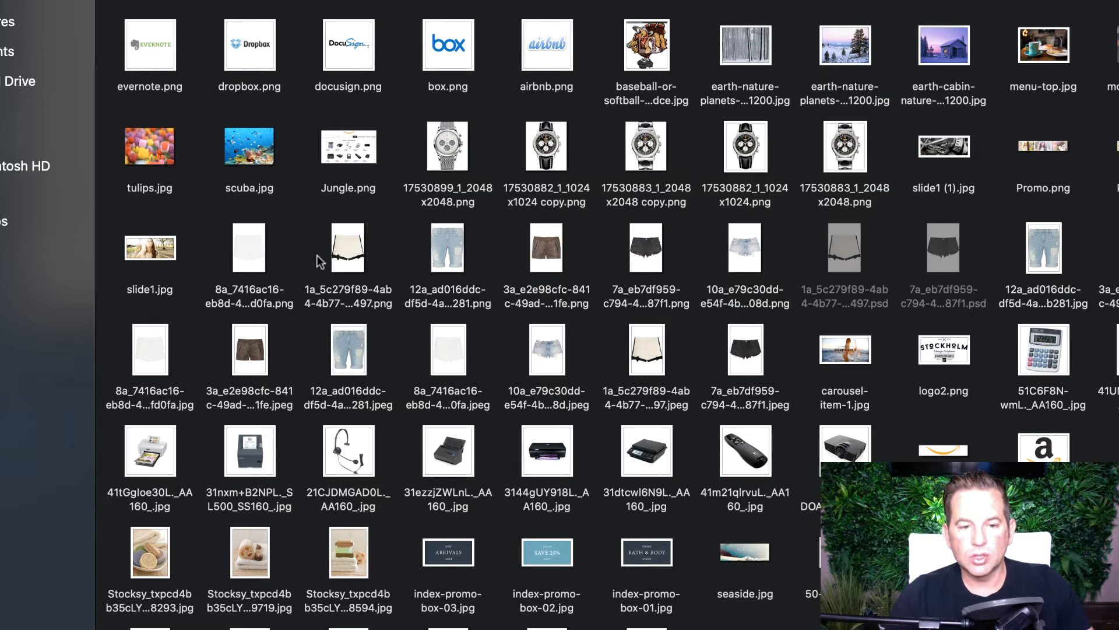
double_click(838, 156)
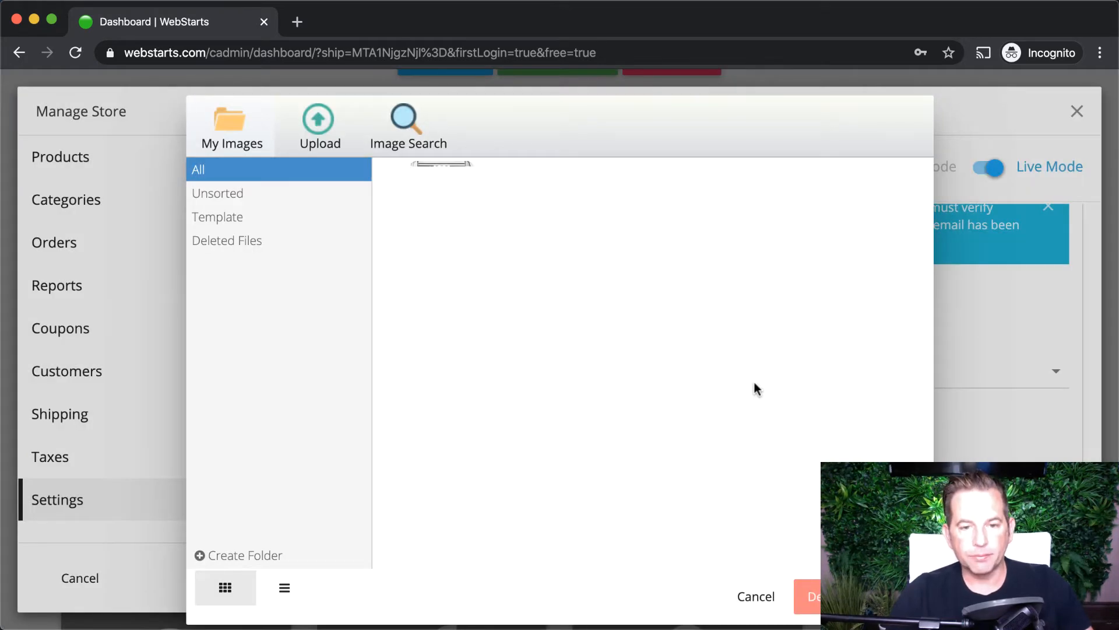
click(443, 216)
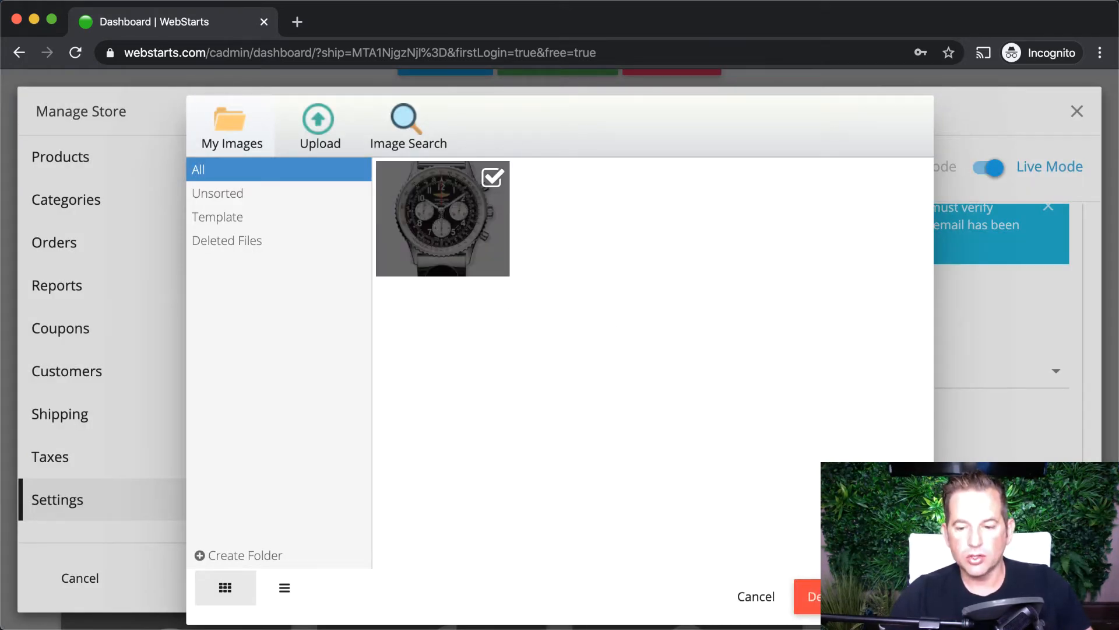
click(834, 595)
- Update the store settings and return to the Products list
scroll(620, 500, down, 5)
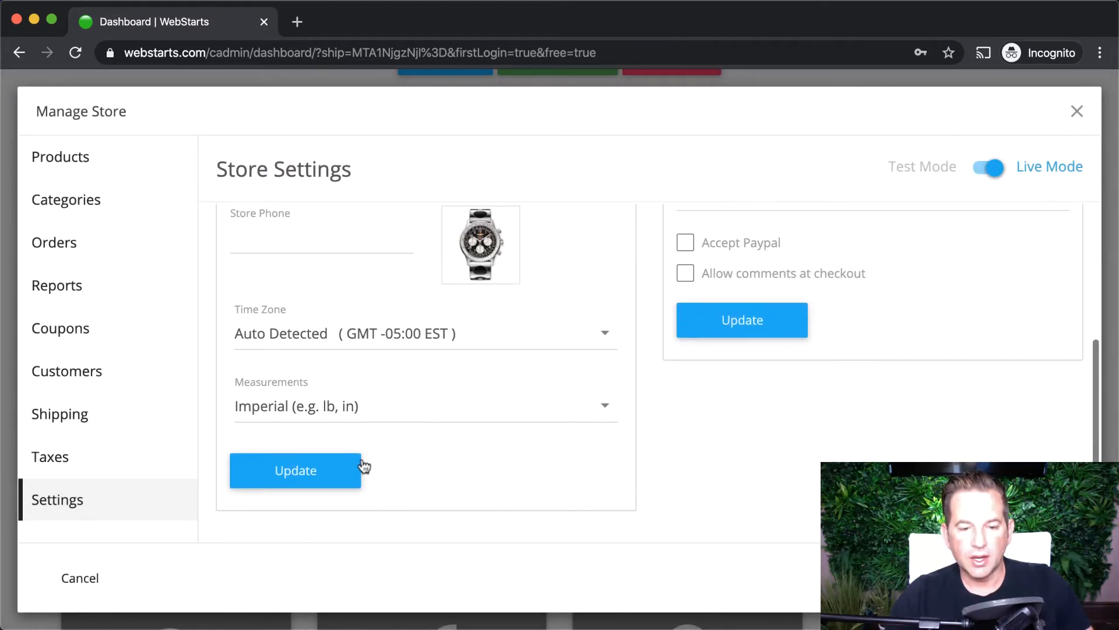
click(350, 468)
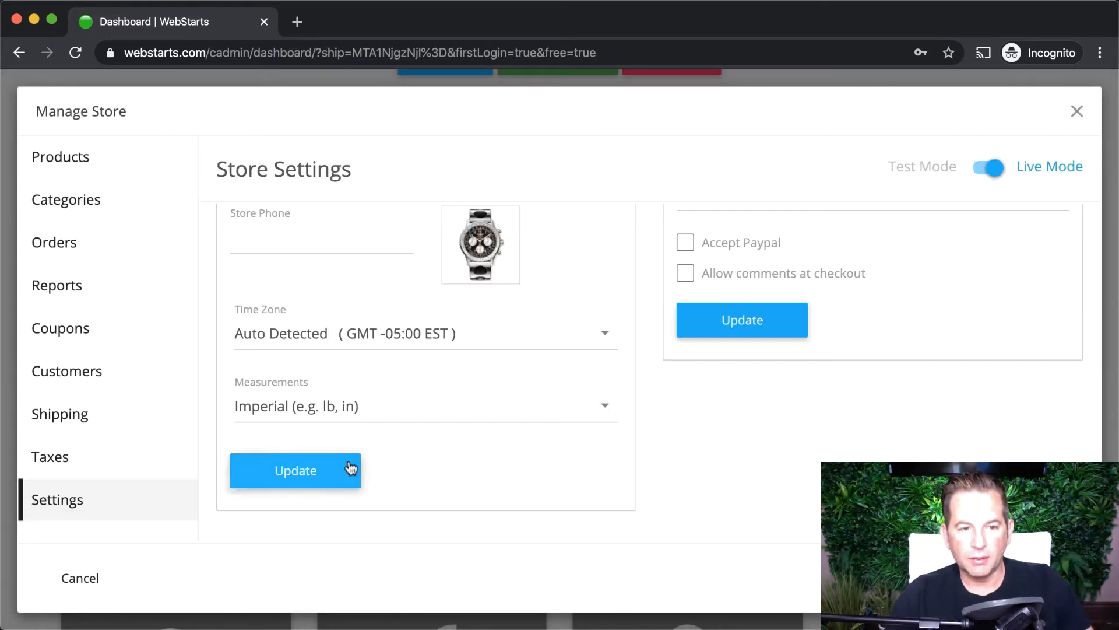
click(92, 172)
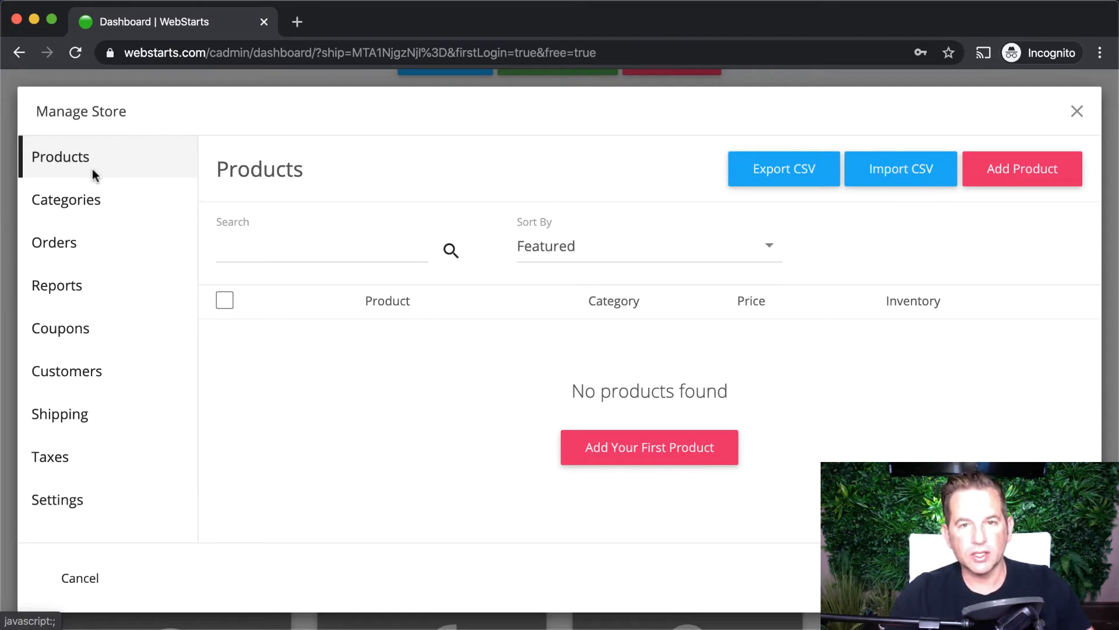
- Add a product titled 'Gray Watch' with the description 'Luxurious gray time piece.'
click(583, 453)
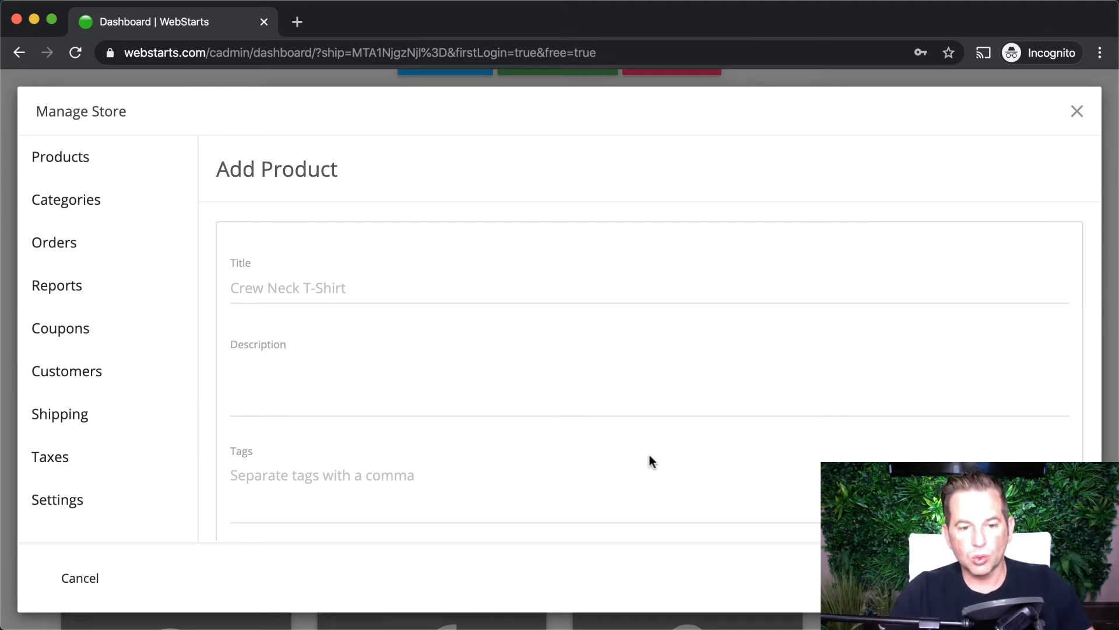
click(432, 291)
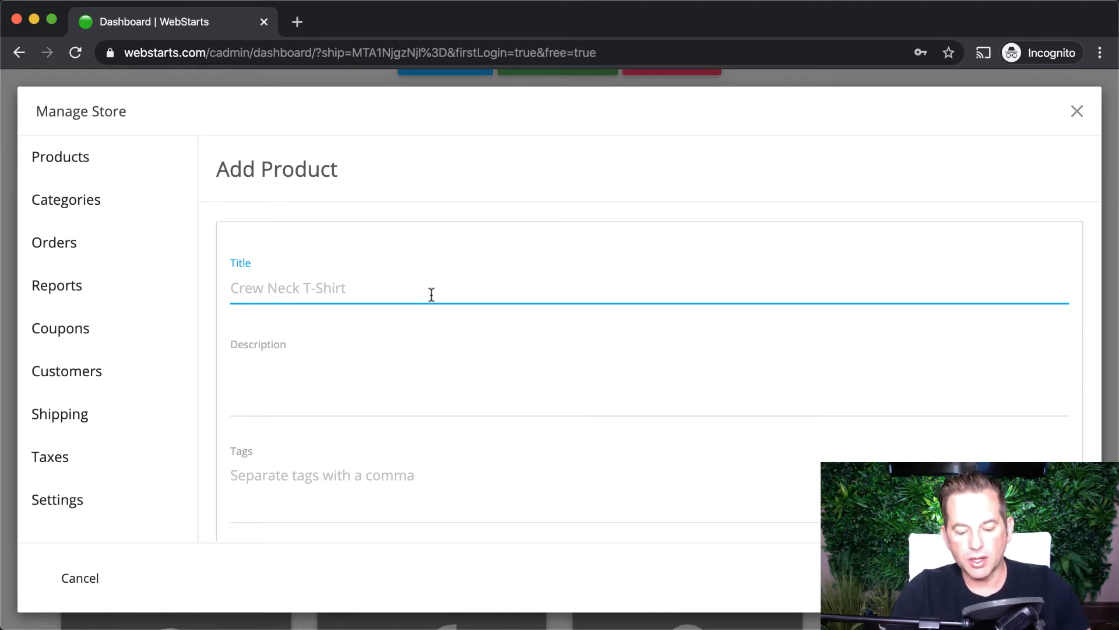
text(Gray Watch)
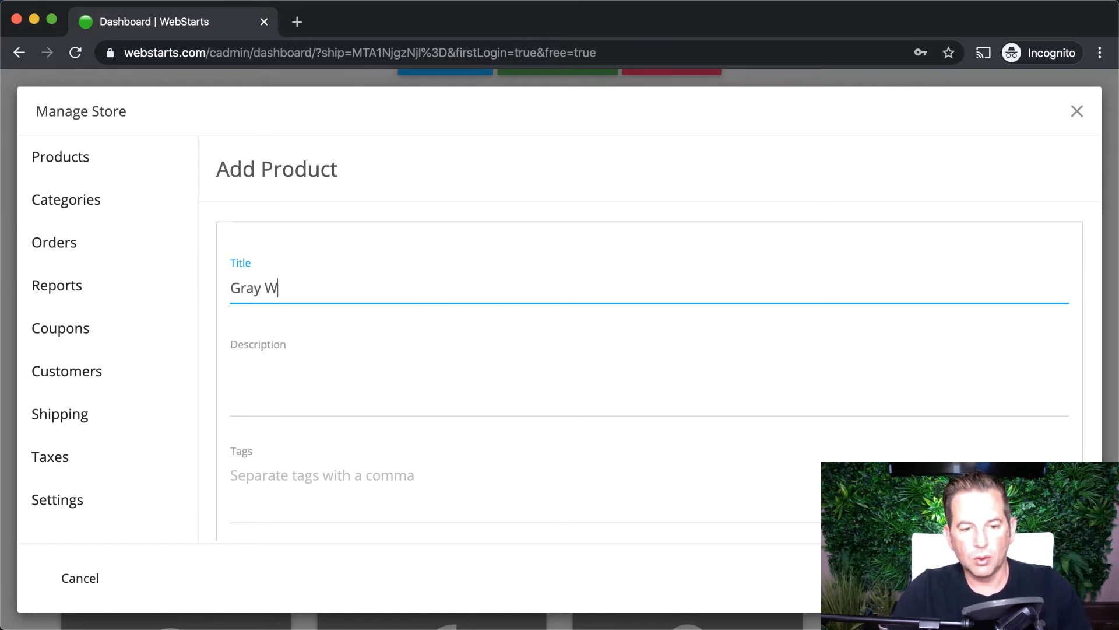
key(Tab)
text(Gra)
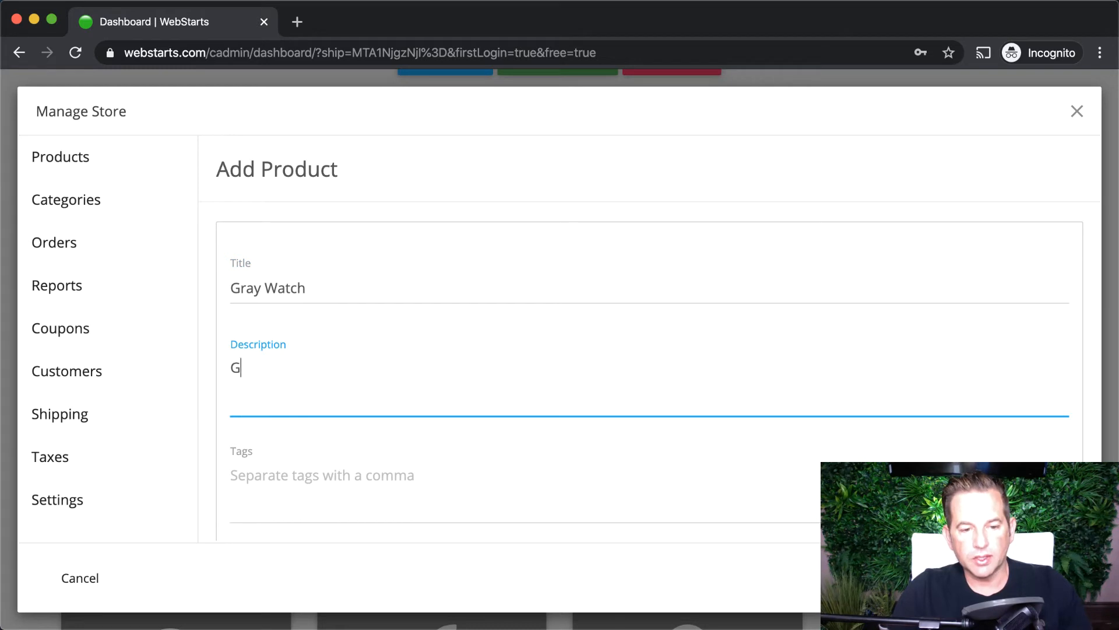
key(BackSpace)
key(BackSpace)
key(BackSpace)
text(Luxu)
key(BackSpace)
key(BackSpace)
text(uxurious )
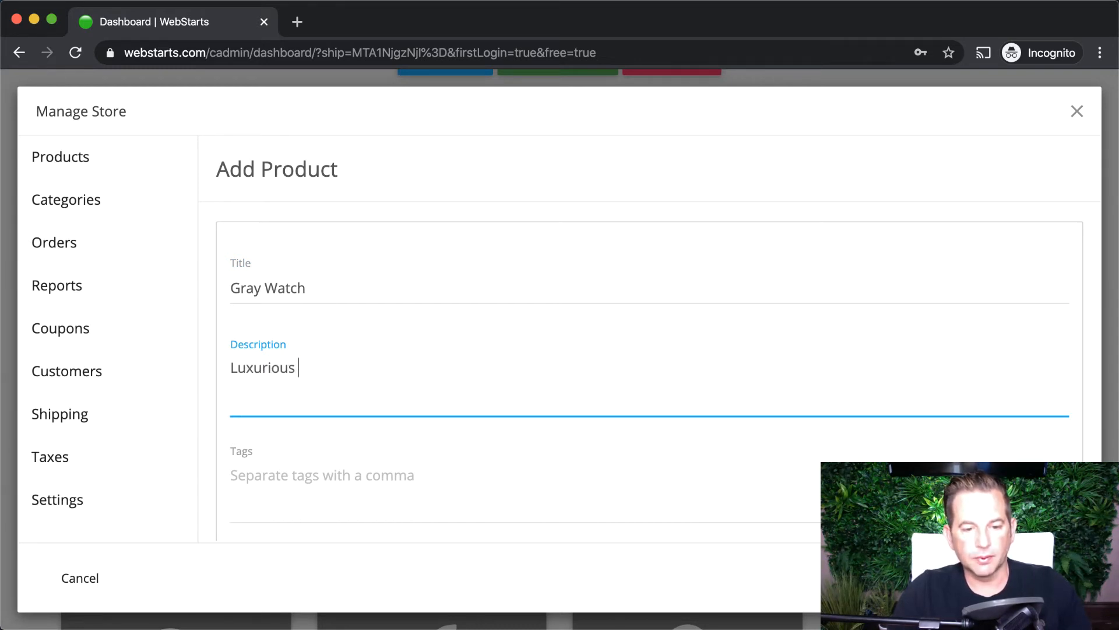
text(gray time piece.)
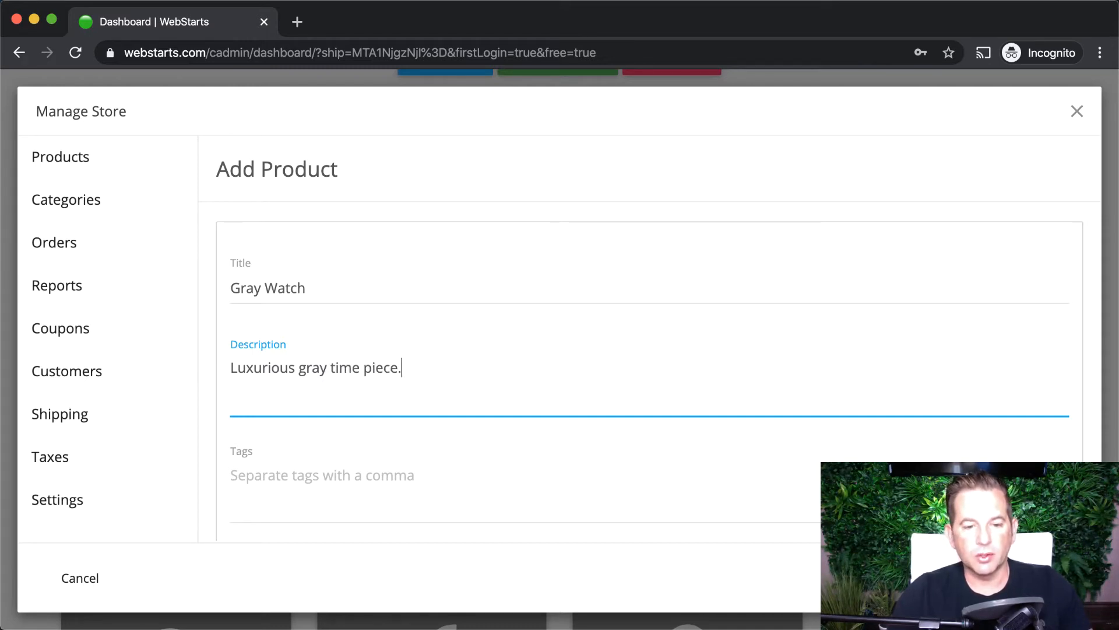
- Tag the product with watch and gray, and open the image picker
scroll(458, 356, down, 3)
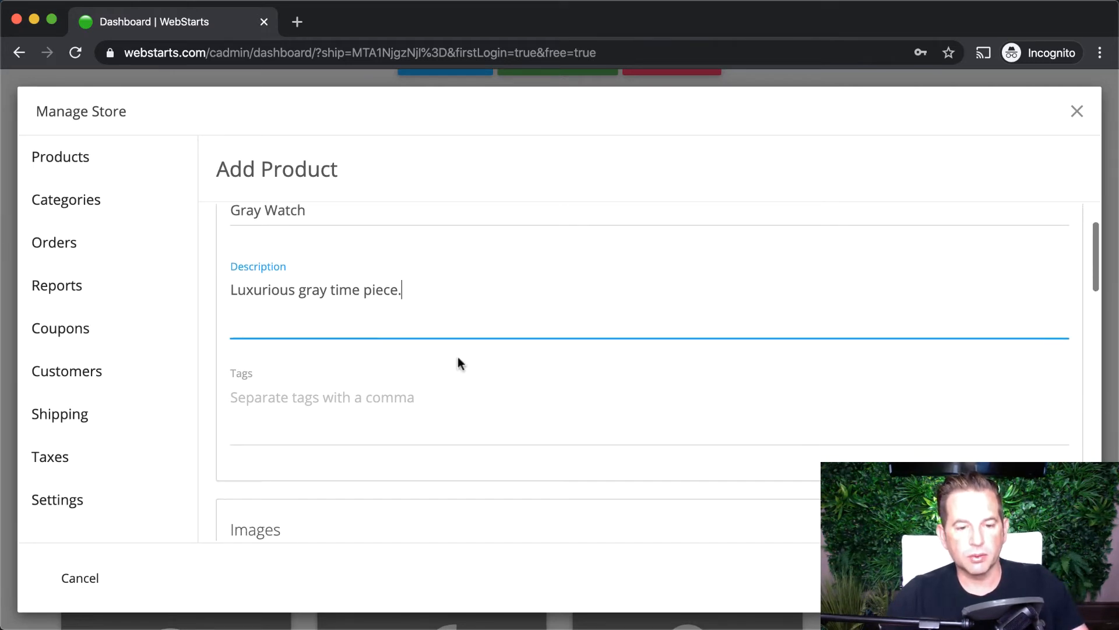
scroll(458, 358, down, 1)
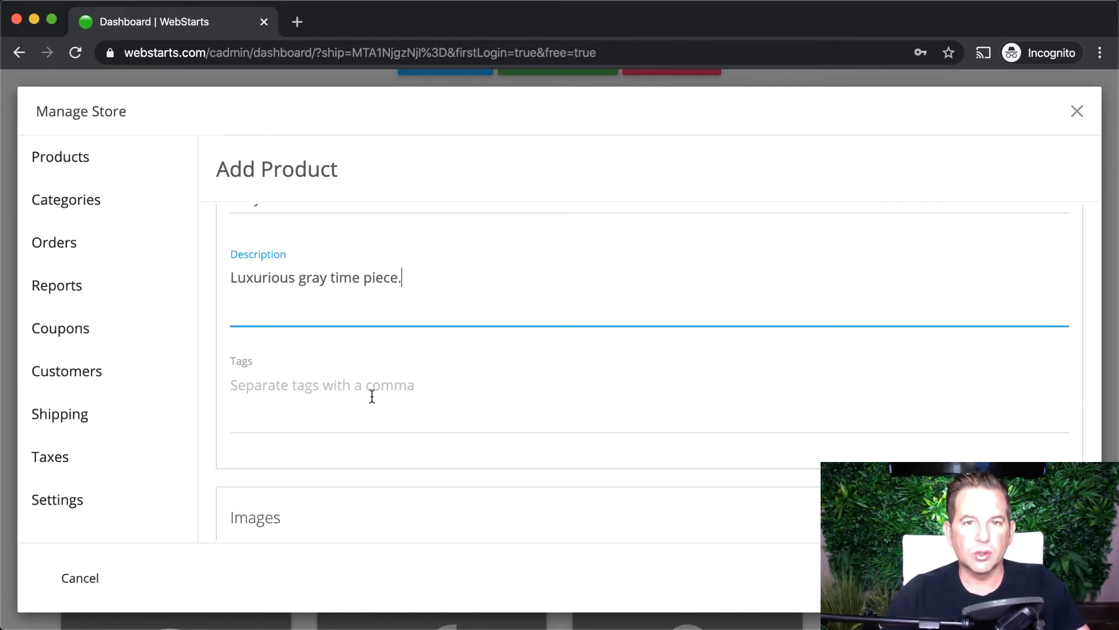
click(371, 397)
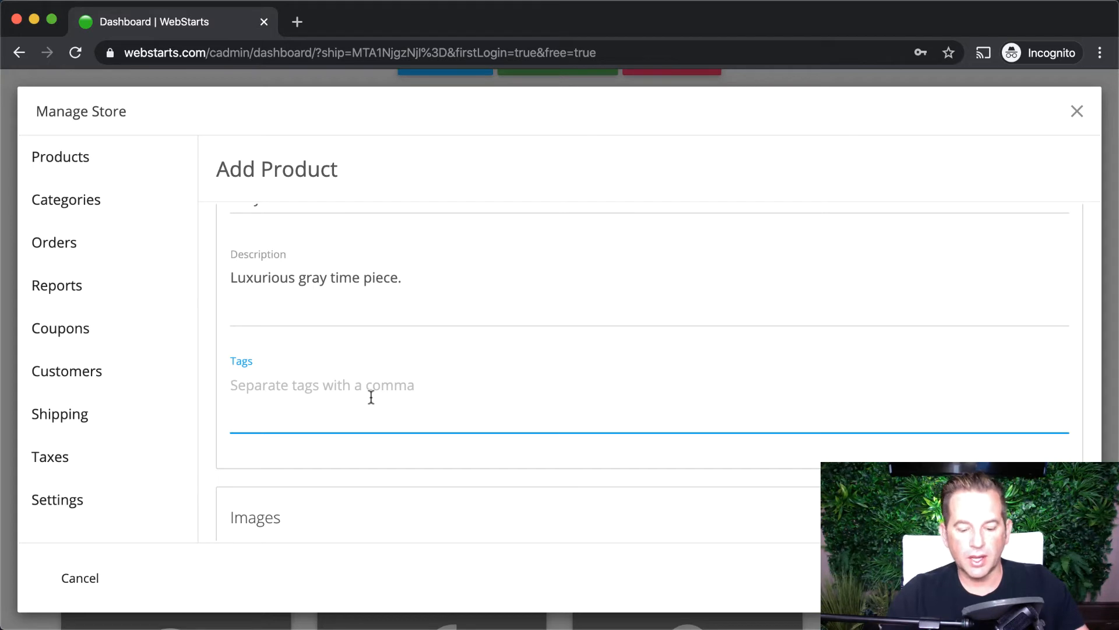
text(watch)
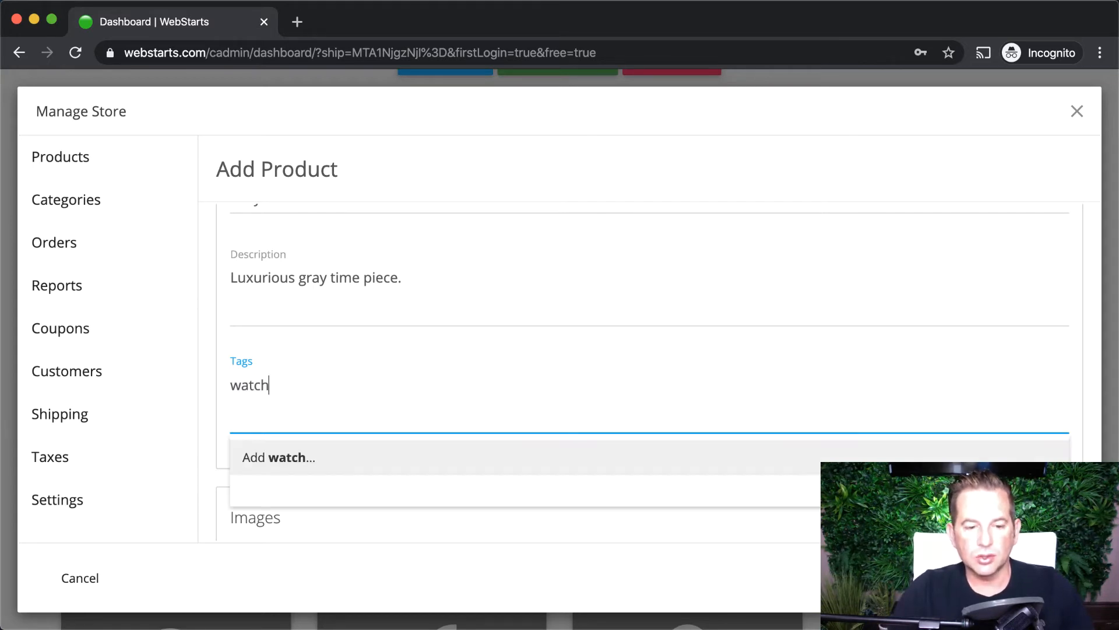
key(Return)
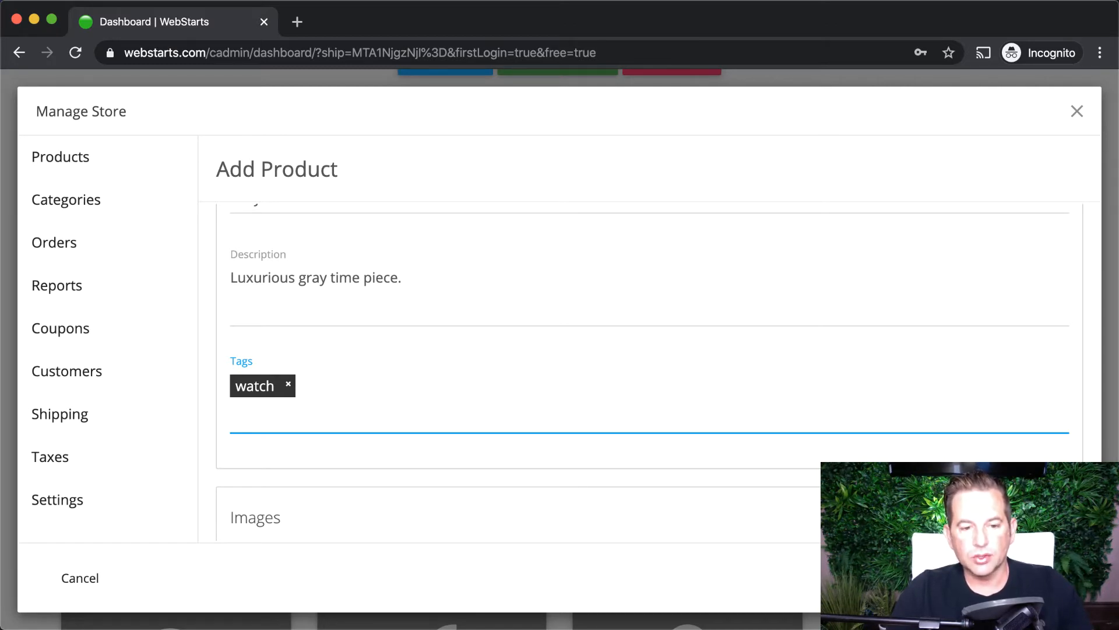
text(gray)
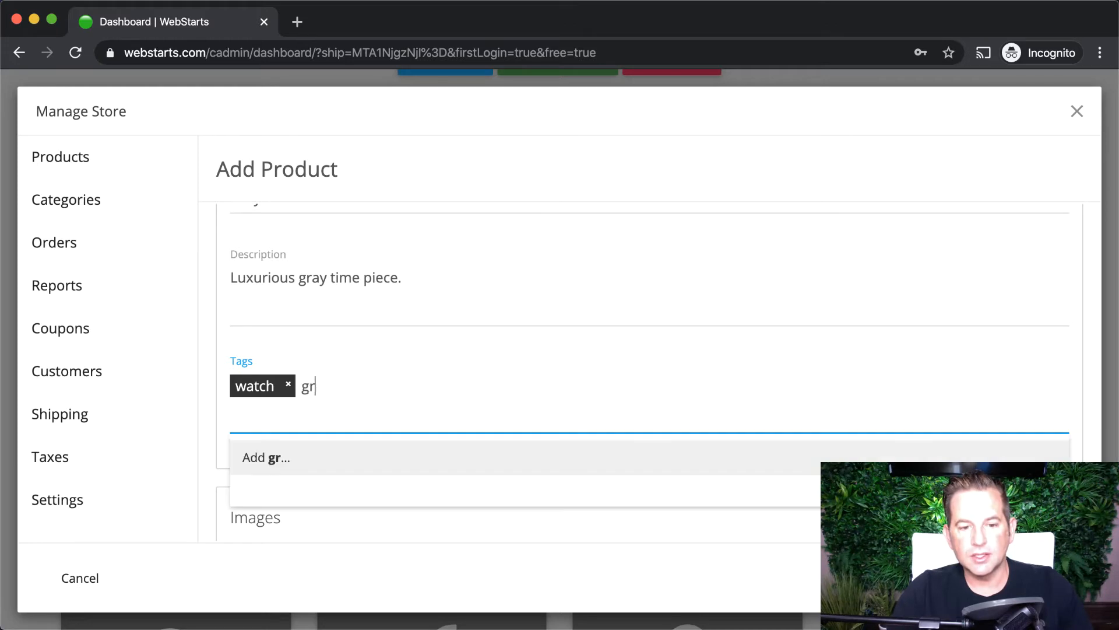
key(Return)
scroll(390, 390, down, 5)
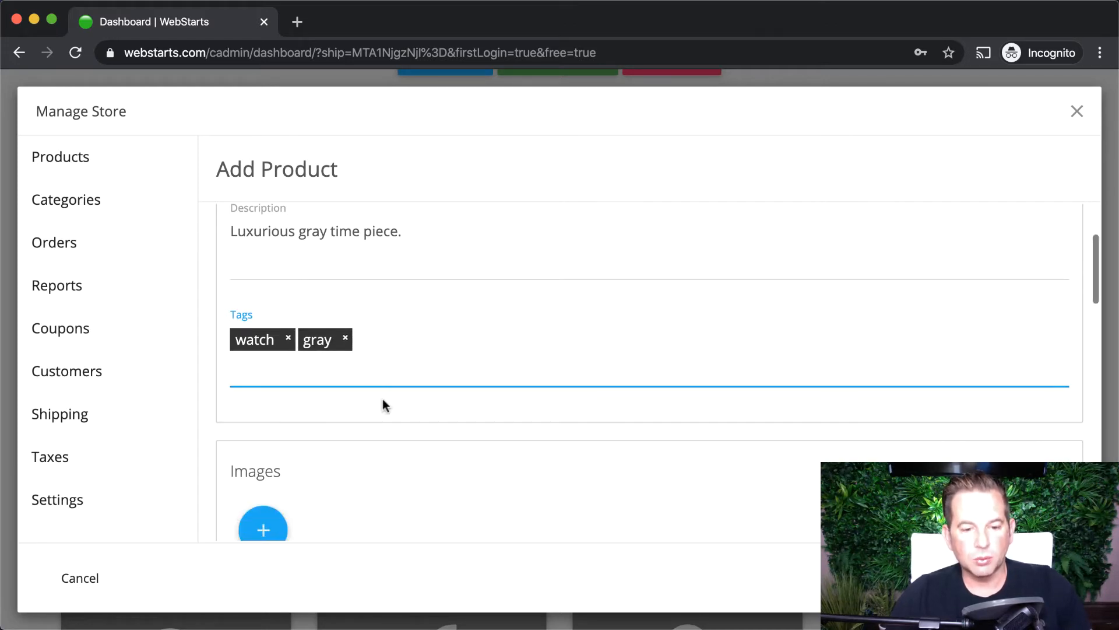
click(286, 417)
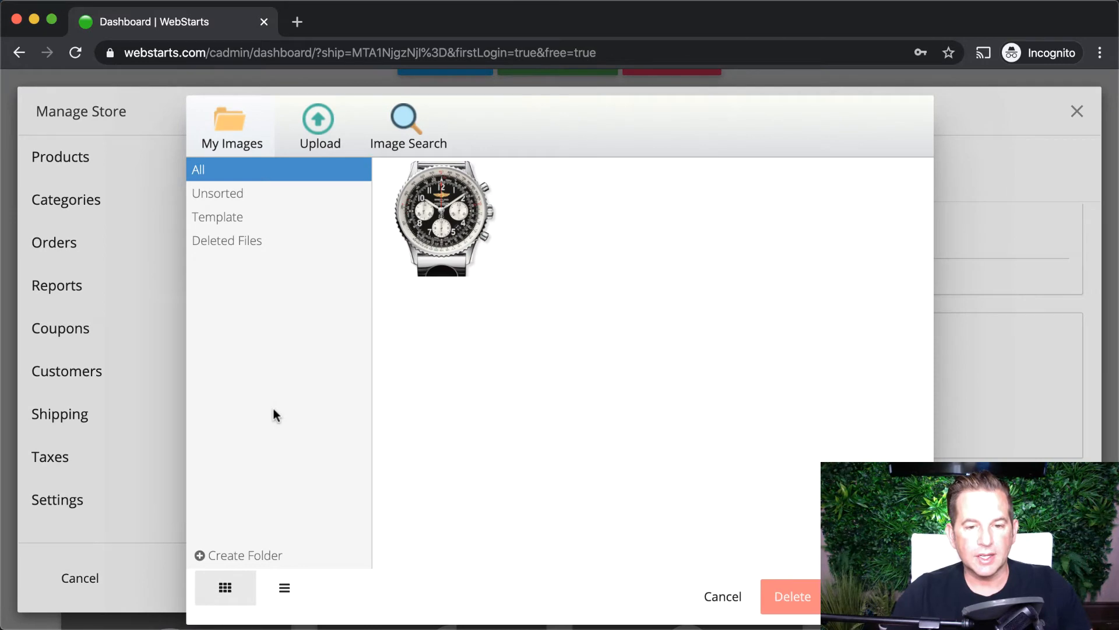
- Upload the white-dial mesh-band watch photo and insert it as the product's first image
click(320, 145)
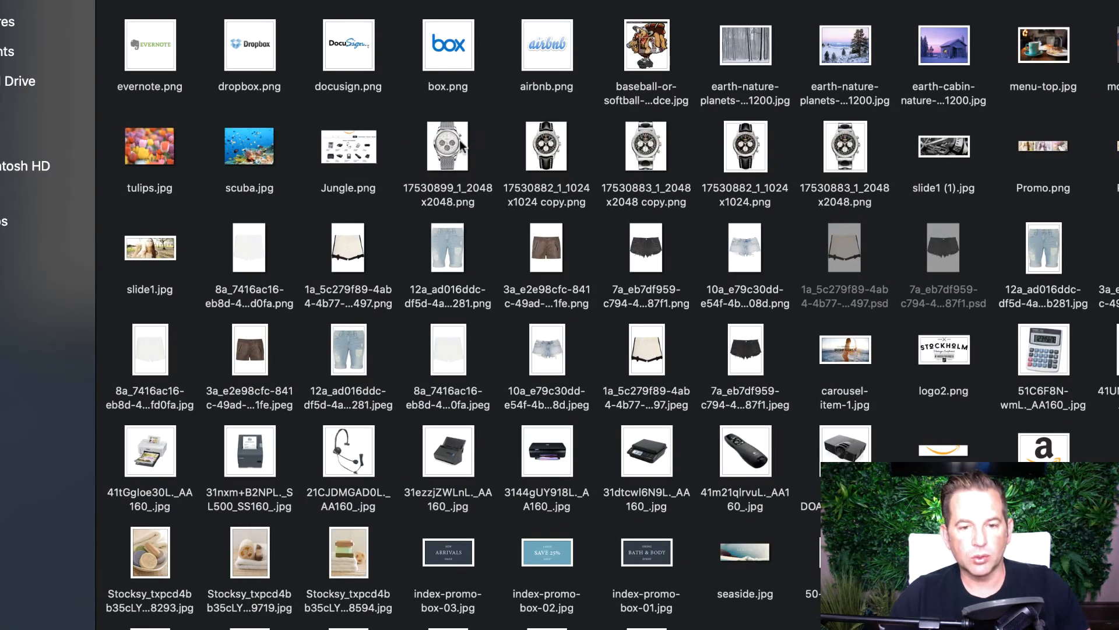
double_click(459, 143)
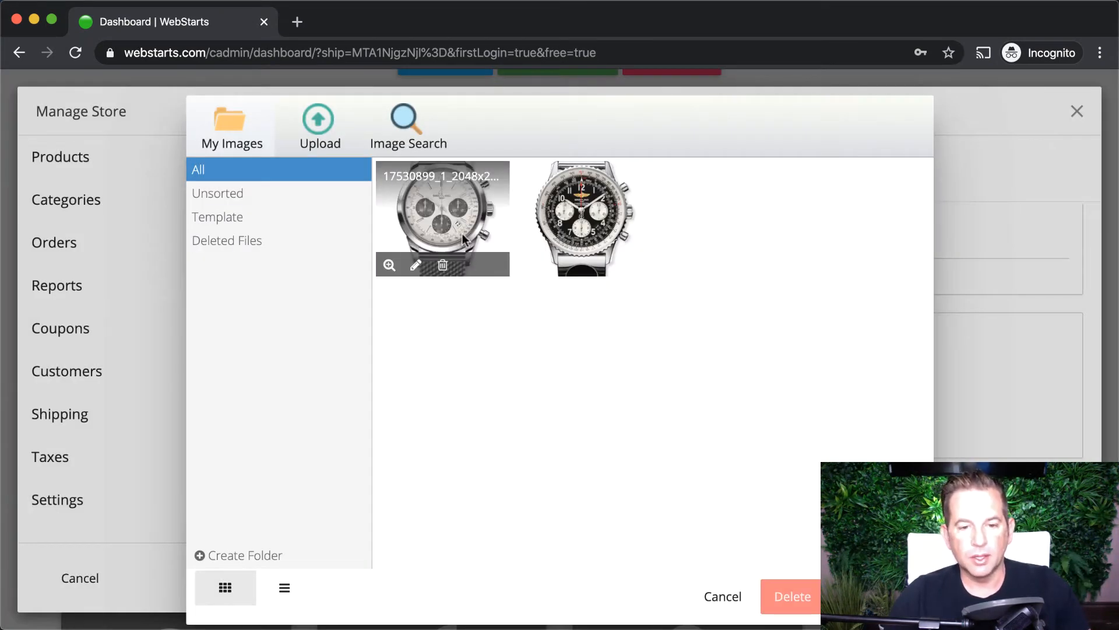
click(461, 234)
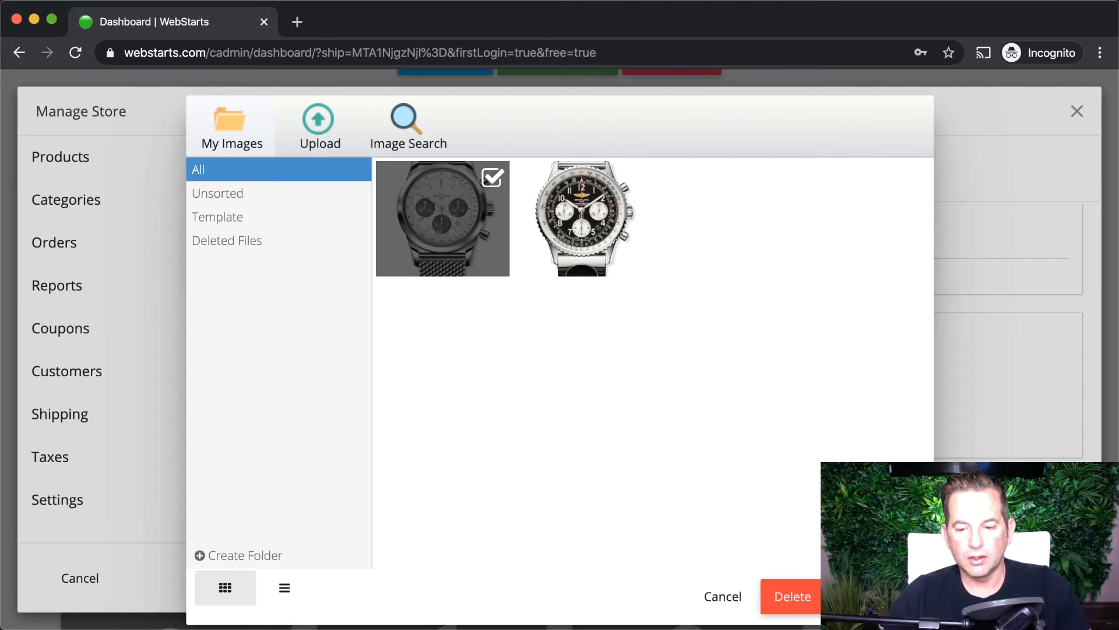
scroll(408, 405, down, 3)
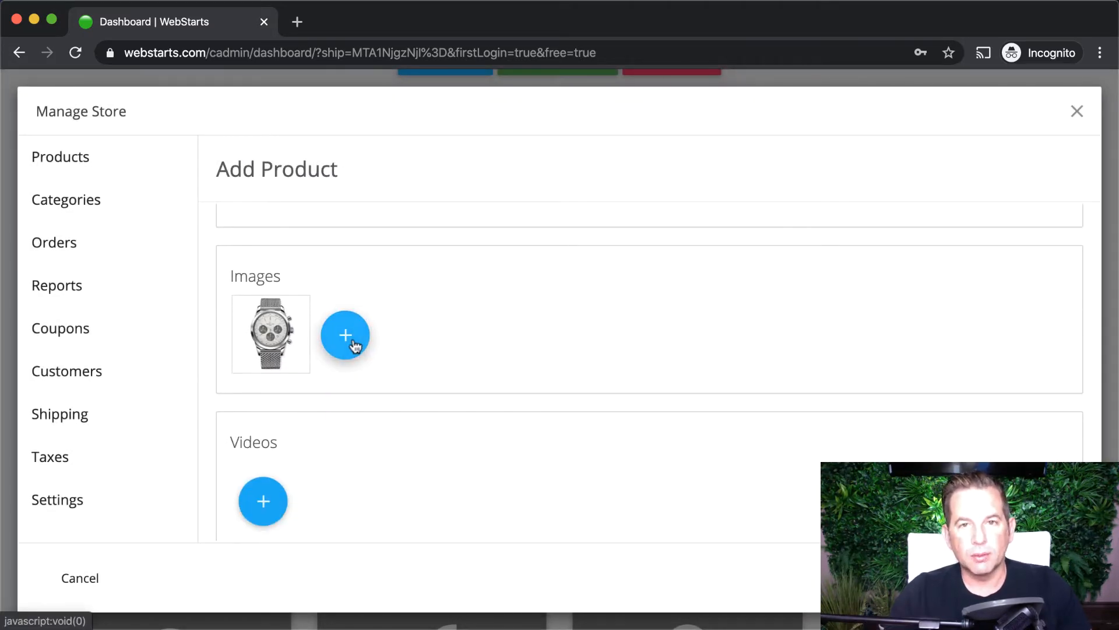
- Price Gray Watch at $100 untaxed and confirm its SEO-friendly URL is gray-watch
scroll(353, 341, down, 1)
scroll(316, 411, down, 1)
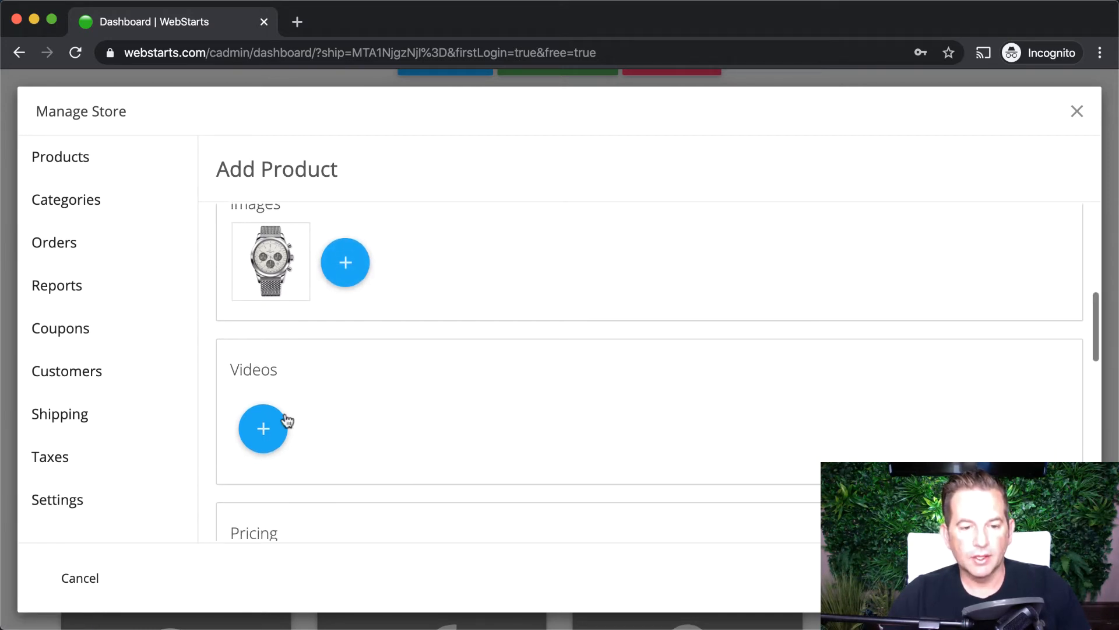
scroll(274, 428, down, 1)
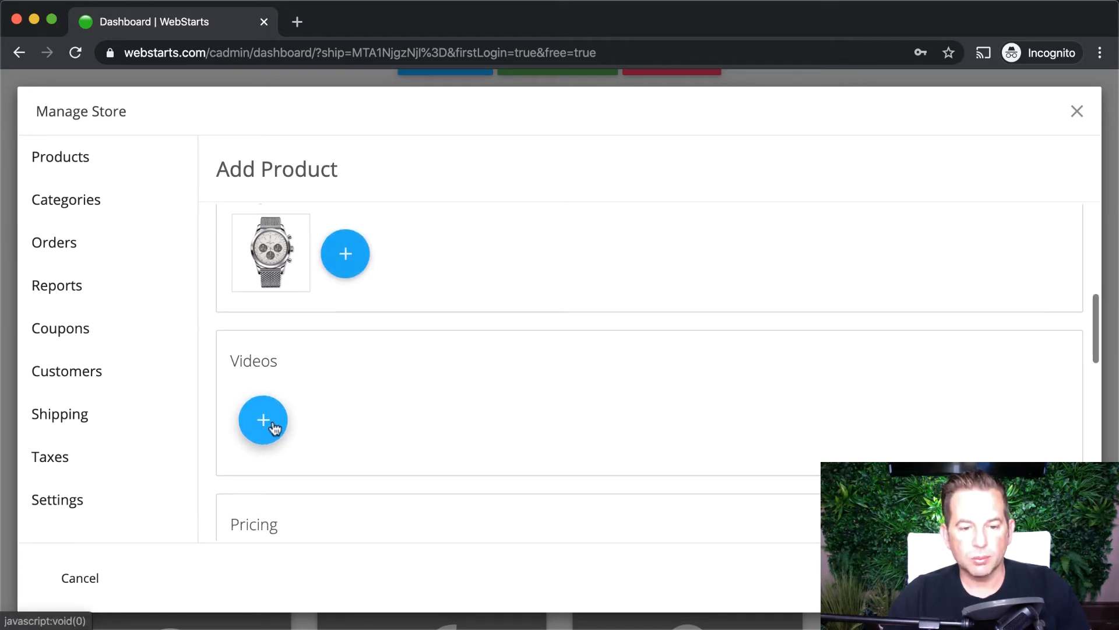
scroll(272, 427, down, 4)
scroll(273, 426, down, 1)
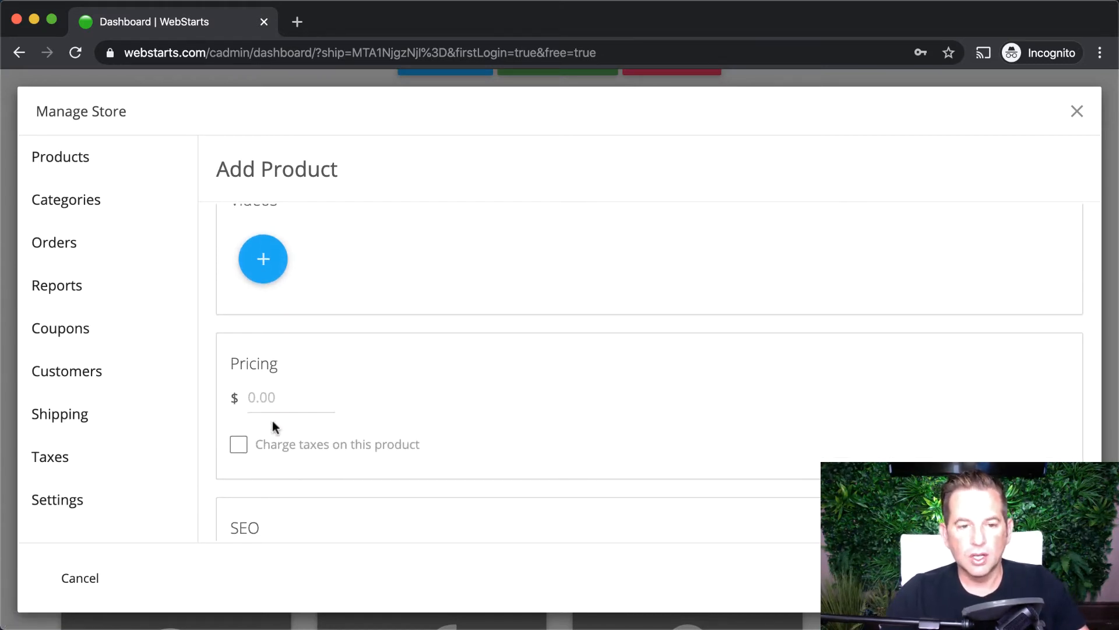
click(285, 397)
text(100)
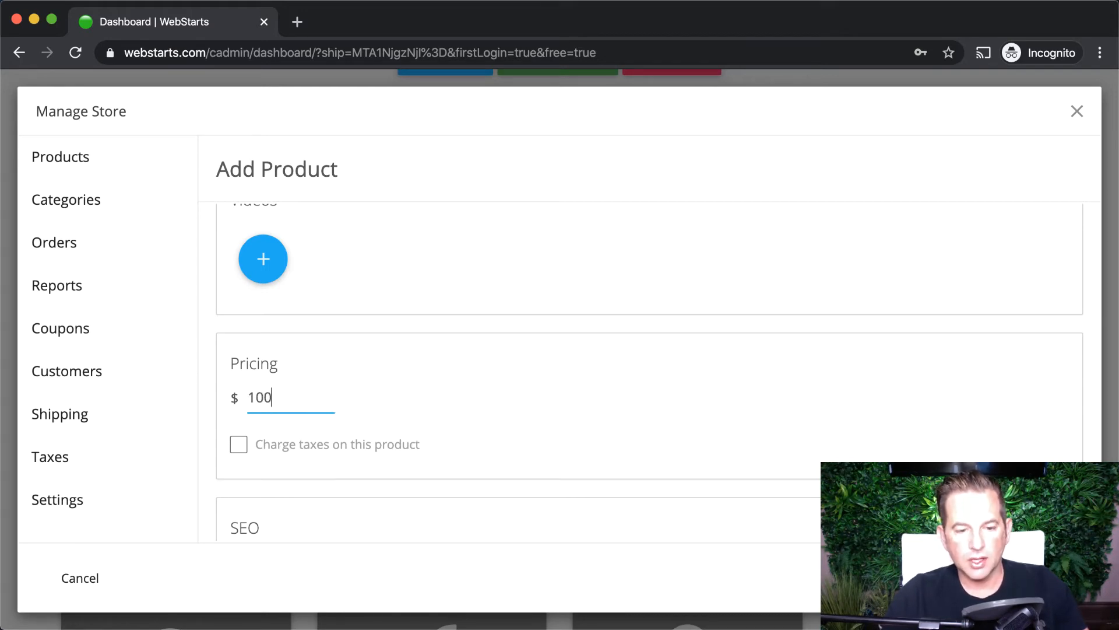
scroll(420, 430, down, 1)
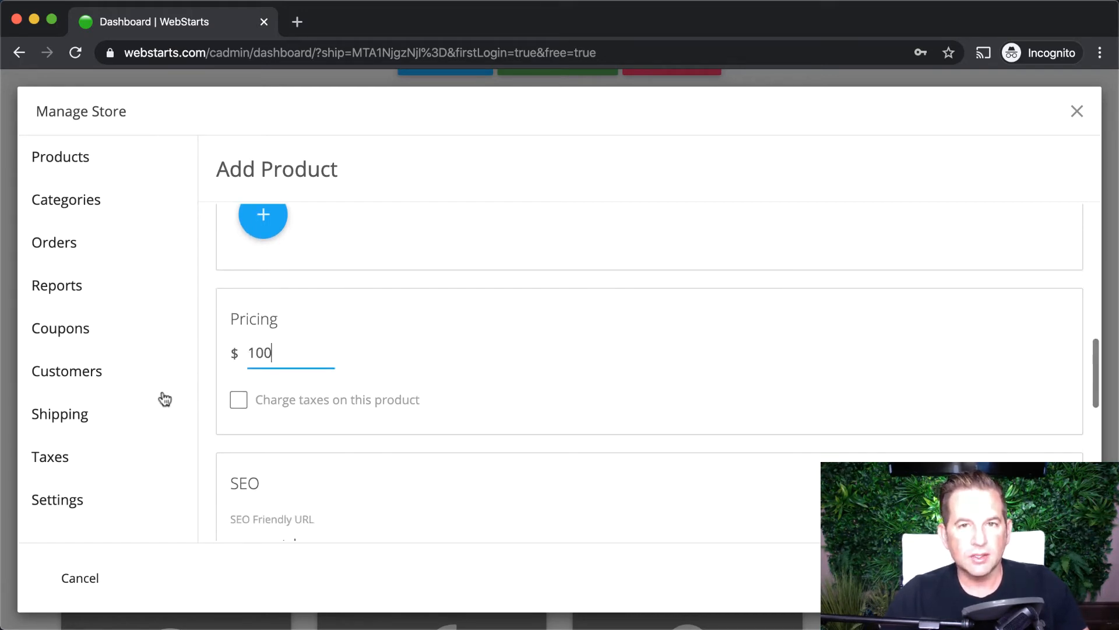
scroll(238, 411, down, 1)
scroll(239, 413, down, 1)
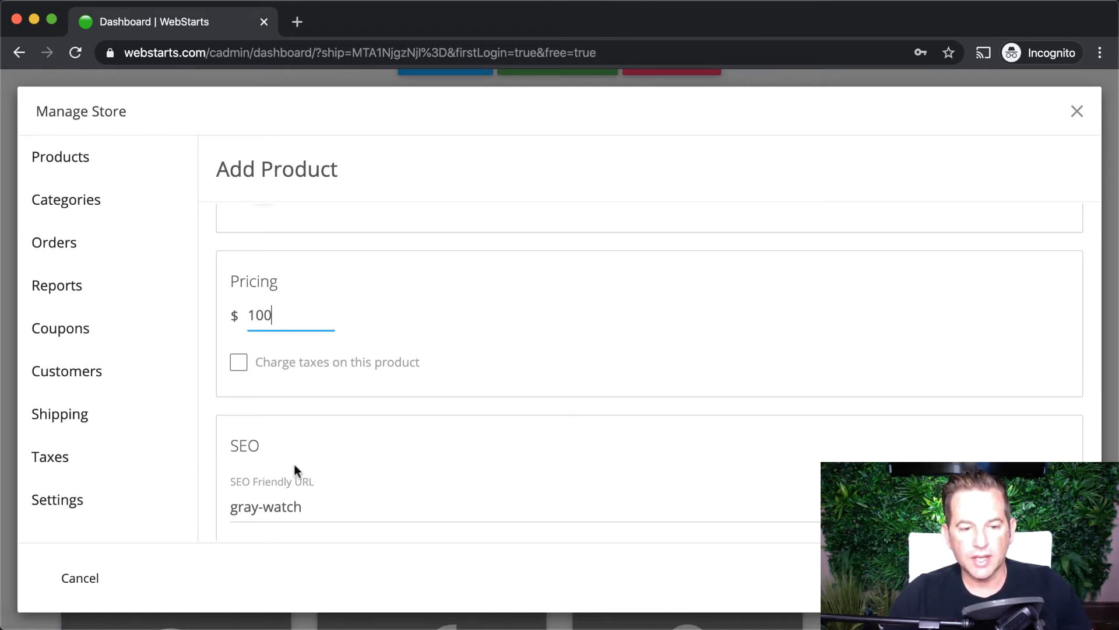
scroll(387, 488, down, 3)
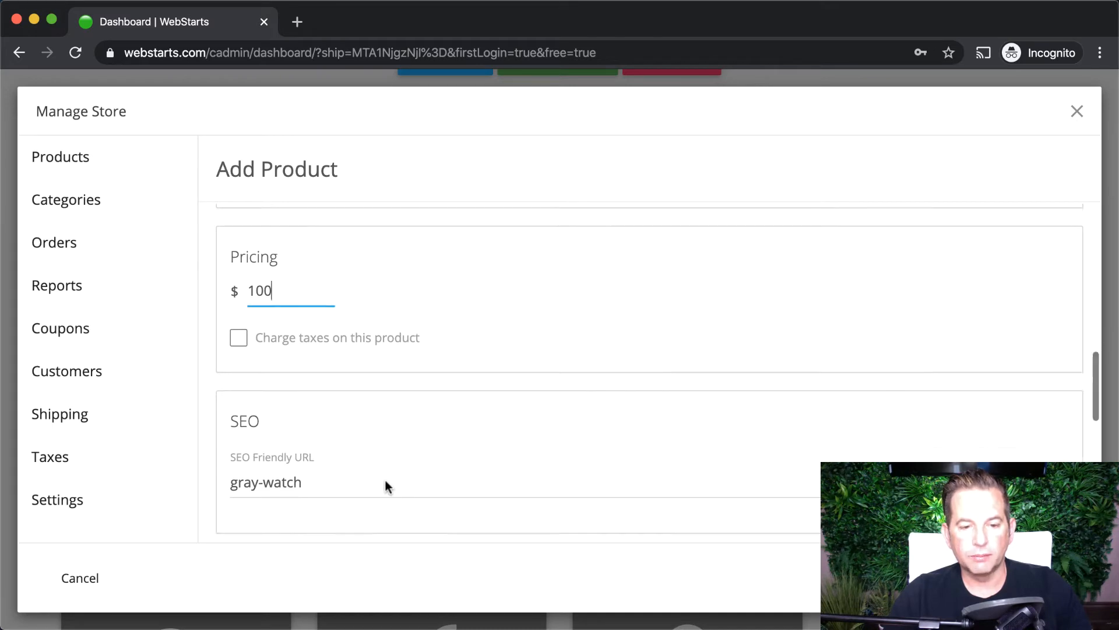
click(358, 369)
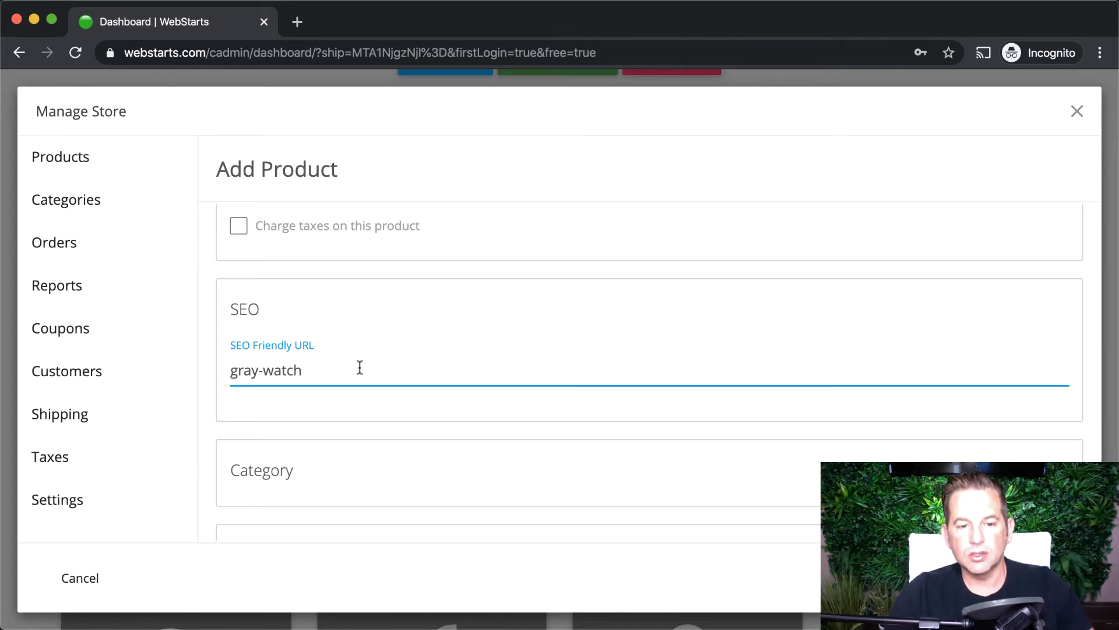
scroll(433, 436, down, 2)
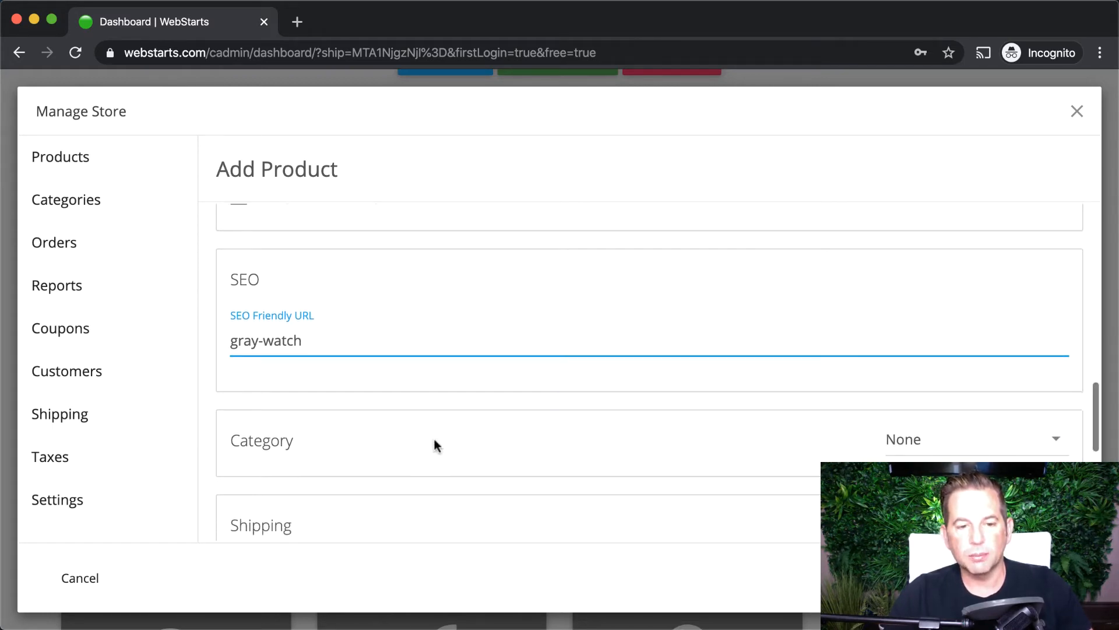
scroll(434, 441, down, 2)
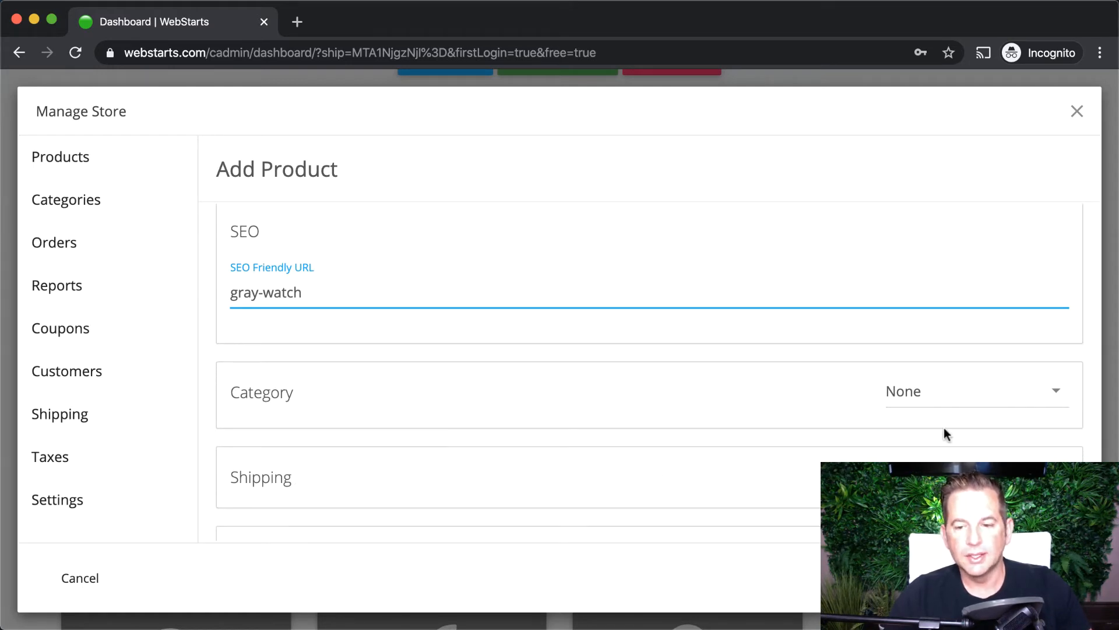
scroll(939, 432, down, 1)
scroll(939, 432, down, 2)
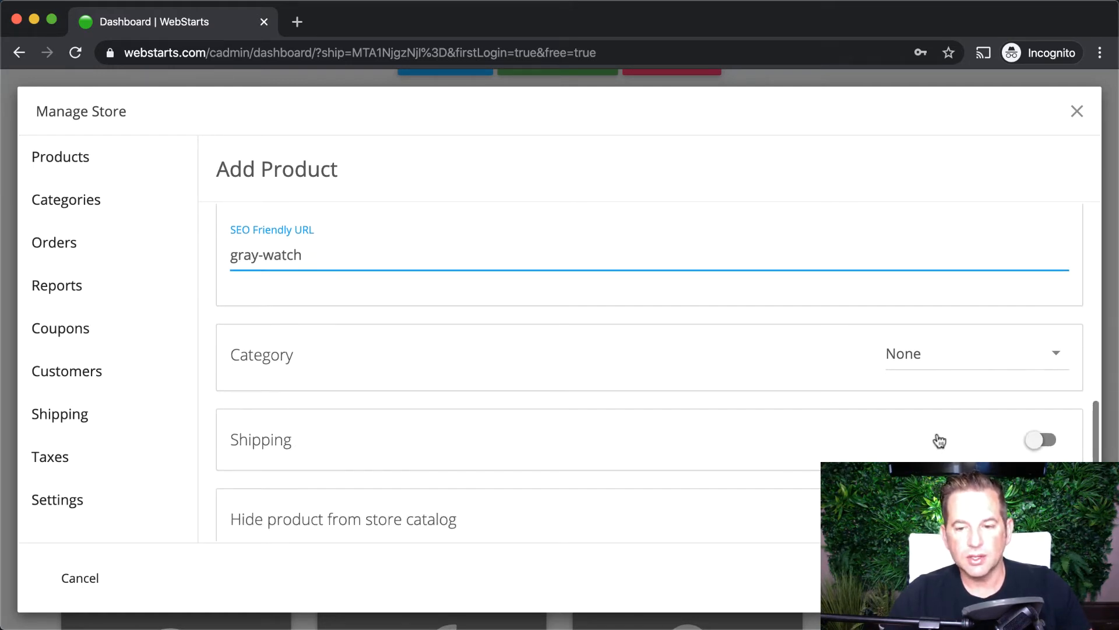
click(943, 362)
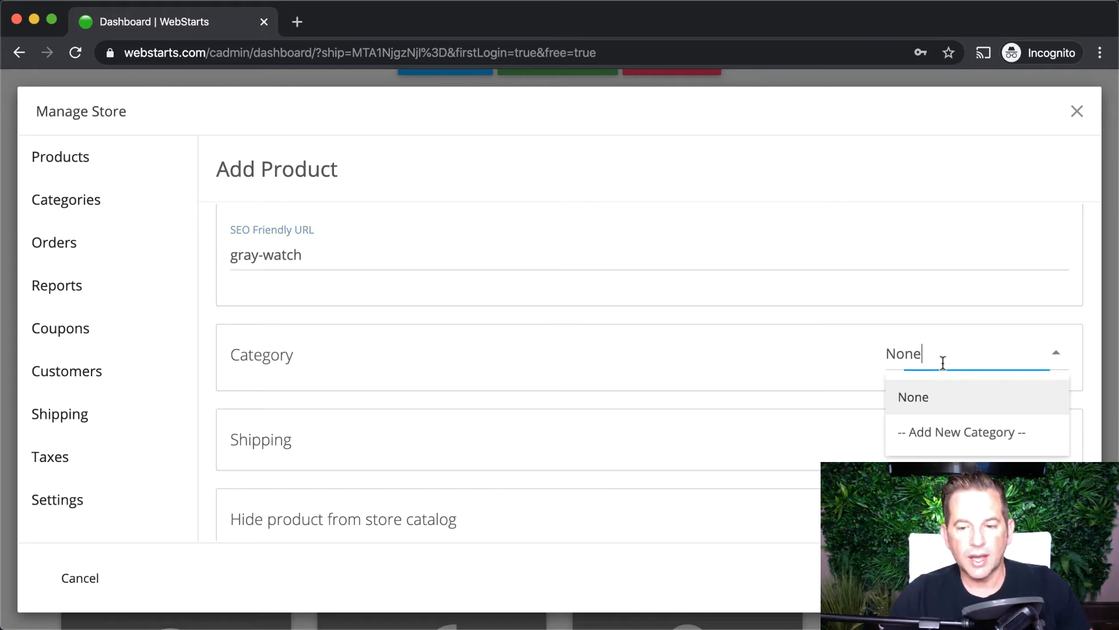
click(746, 376)
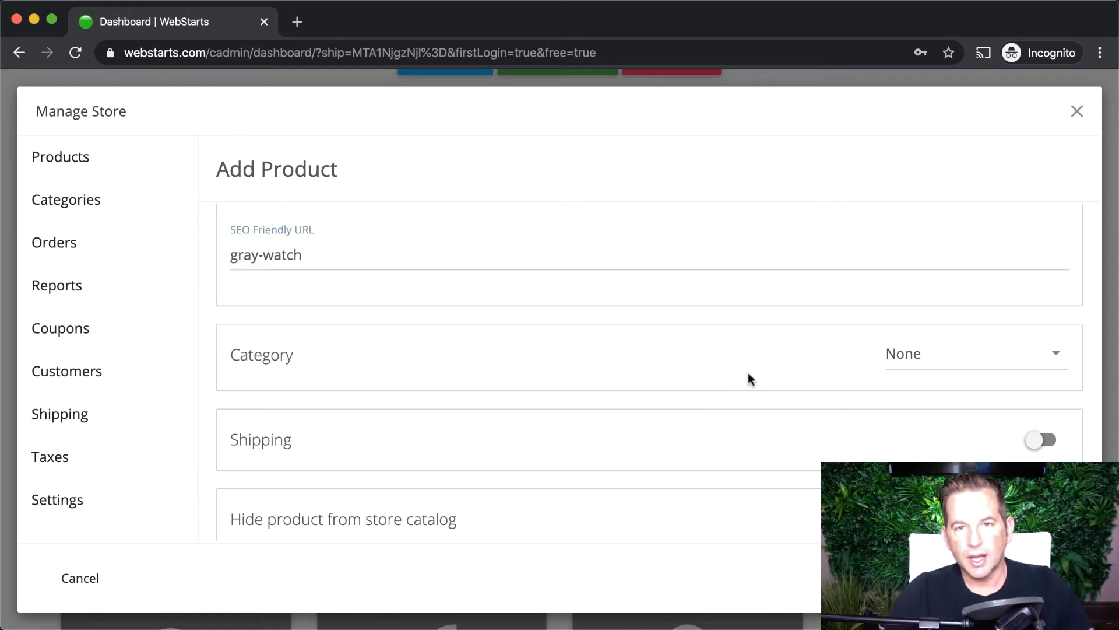
scroll(740, 419, down, 2)
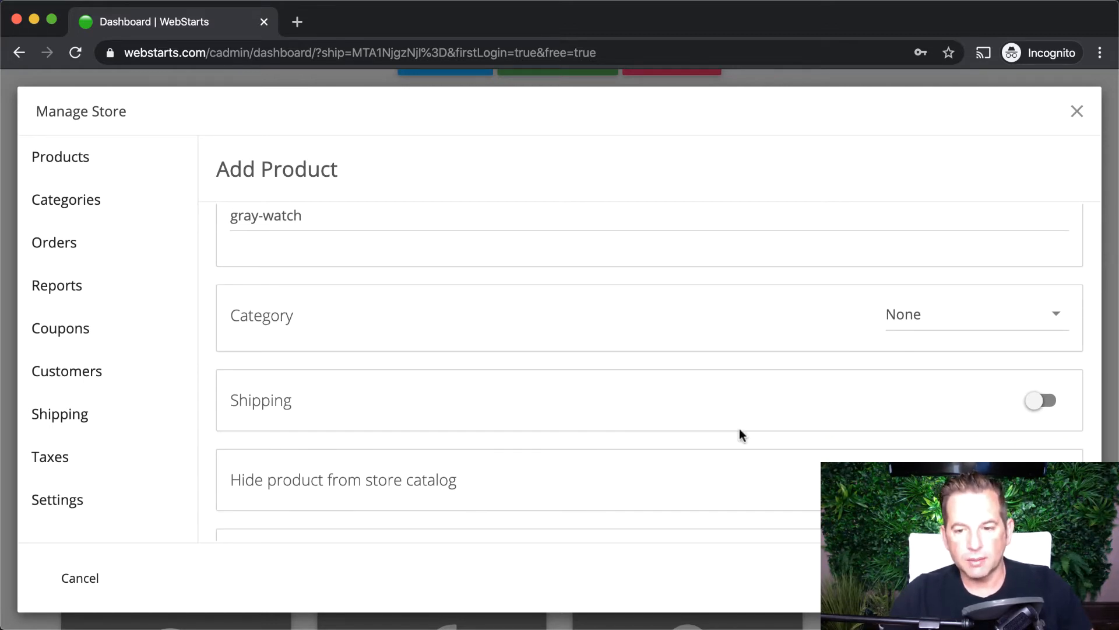
click(932, 317)
click(937, 392)
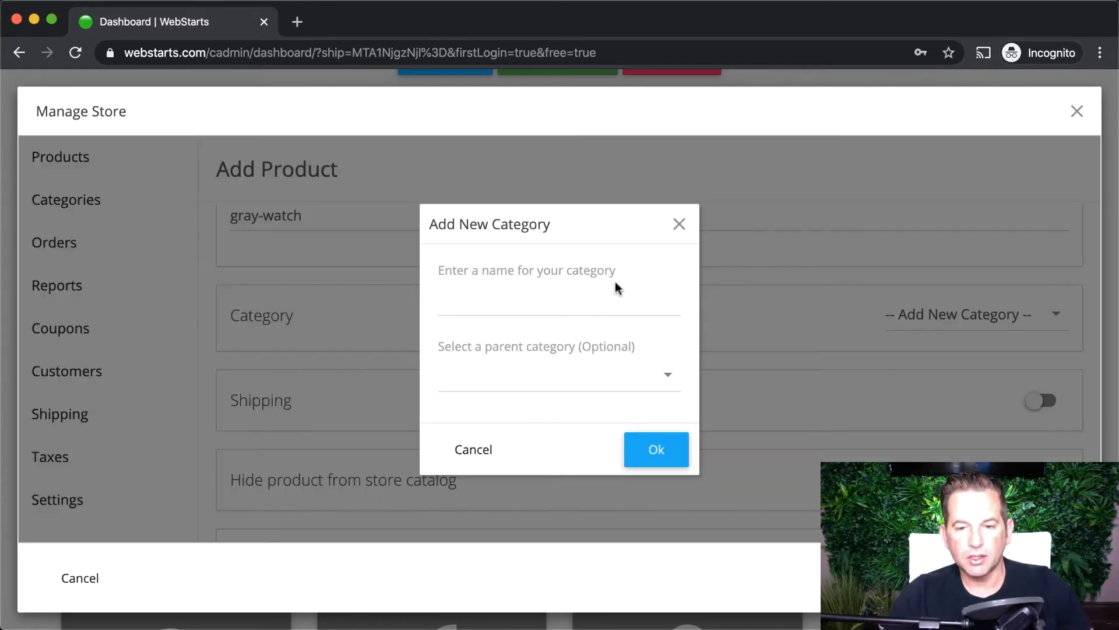
click(678, 224)
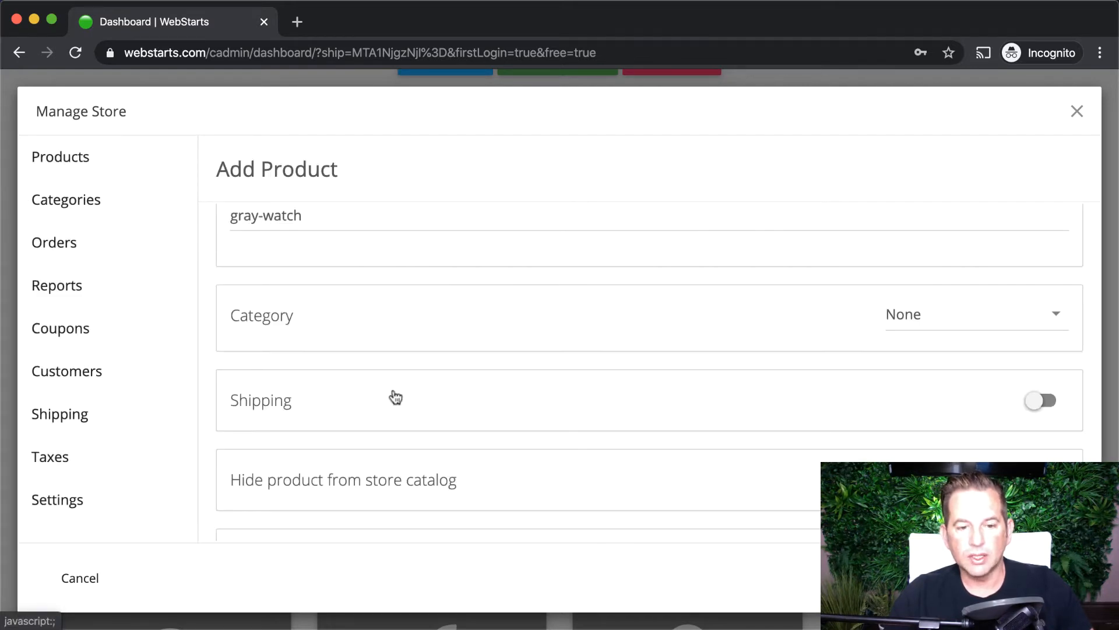
scroll(576, 413, down, 1)
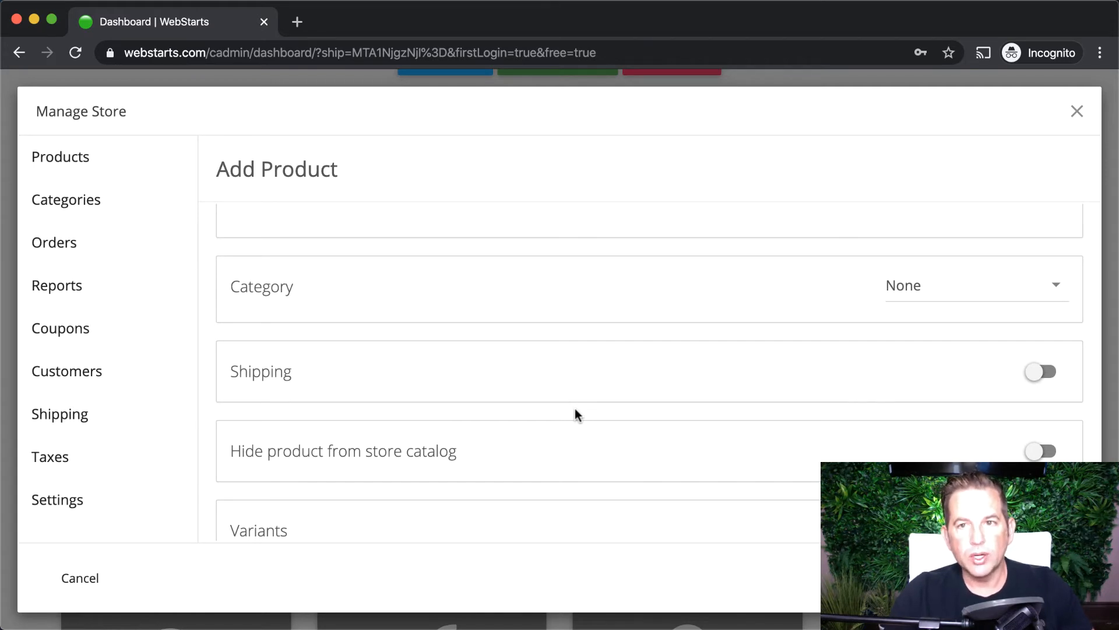
- Turn on shipping for Gray Watch with a product weight of 2 lb
click(1041, 372)
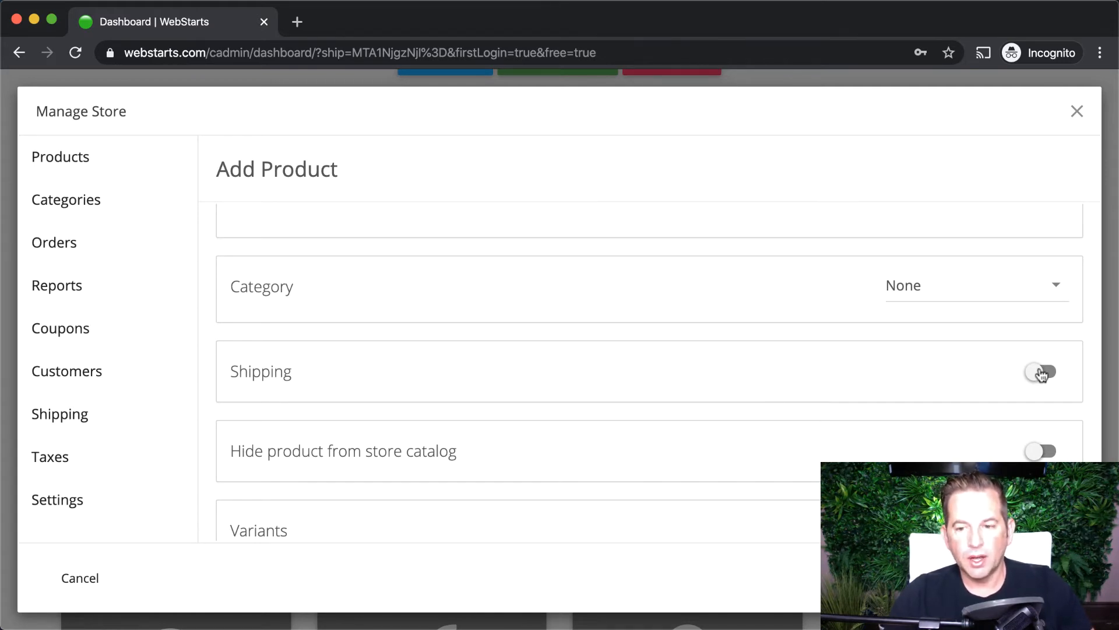
scroll(860, 383, down, 2)
click(300, 355)
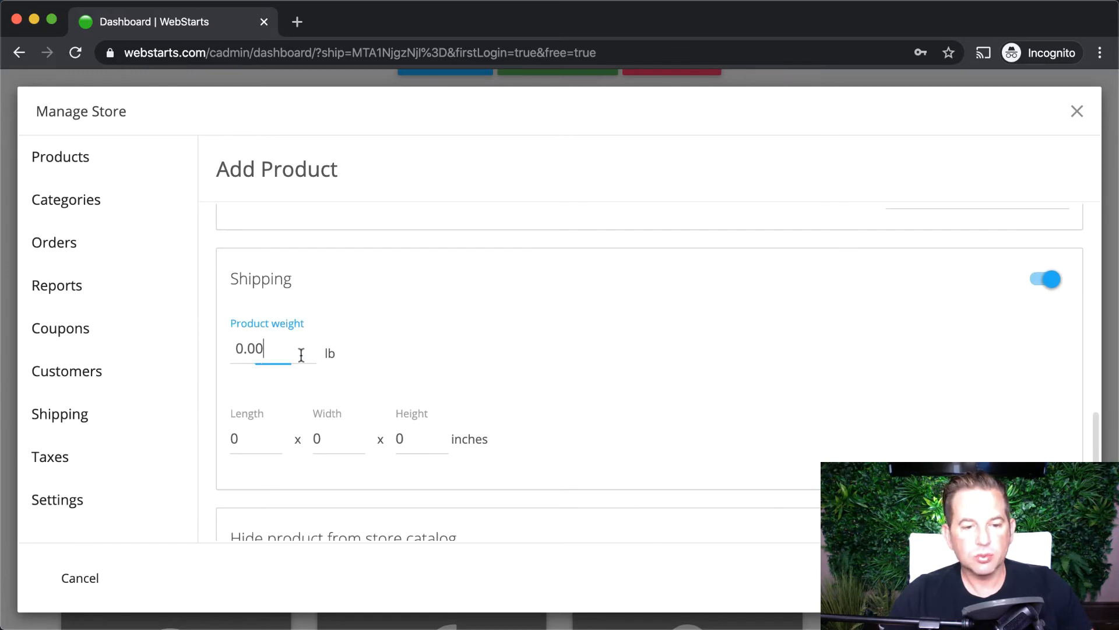
double_click(300, 355)
text(2)
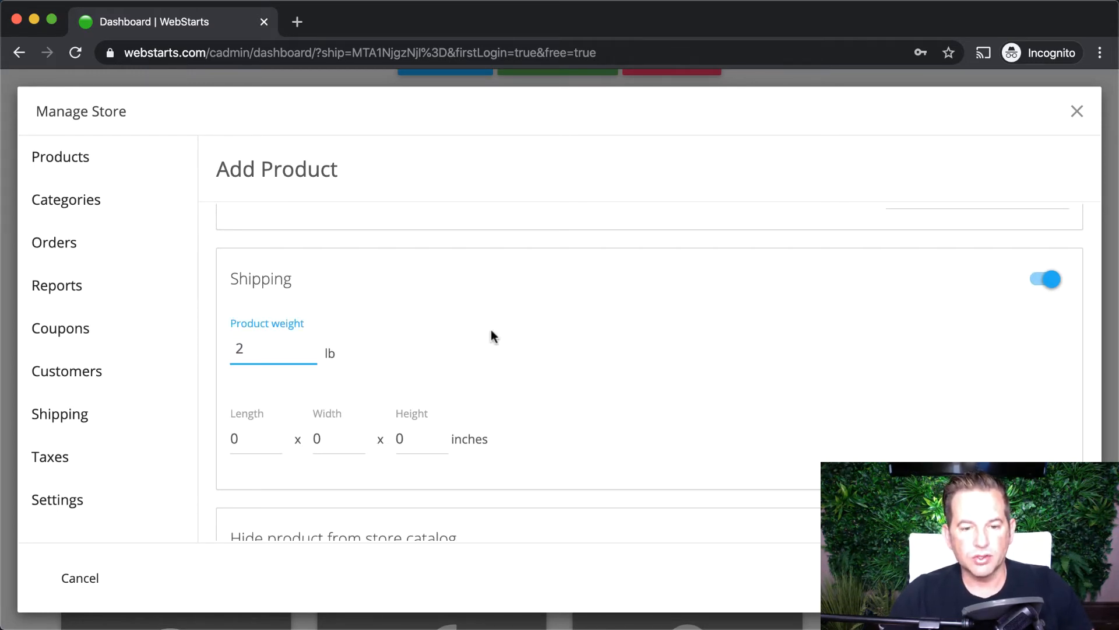
scroll(561, 418, down, 2)
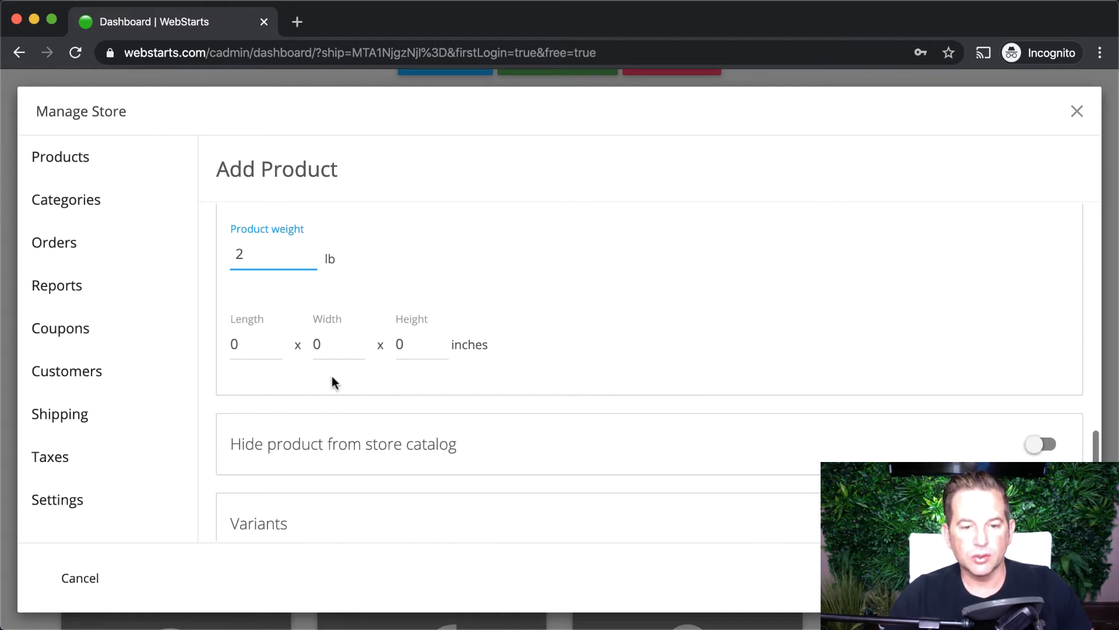
scroll(483, 432, down, 1)
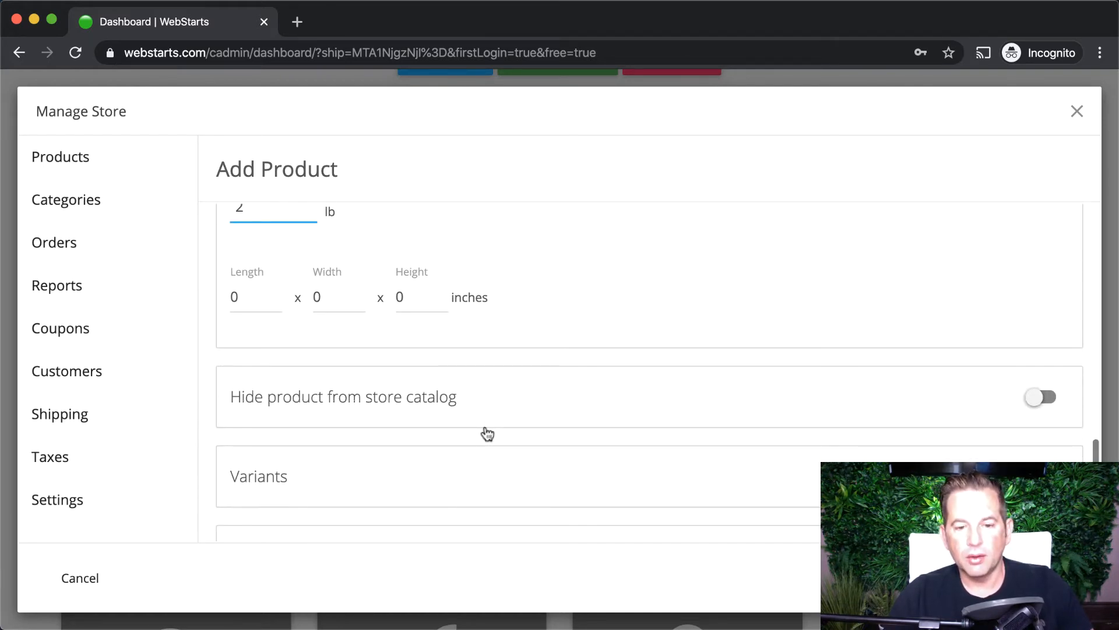
scroll(485, 431, down, 2)
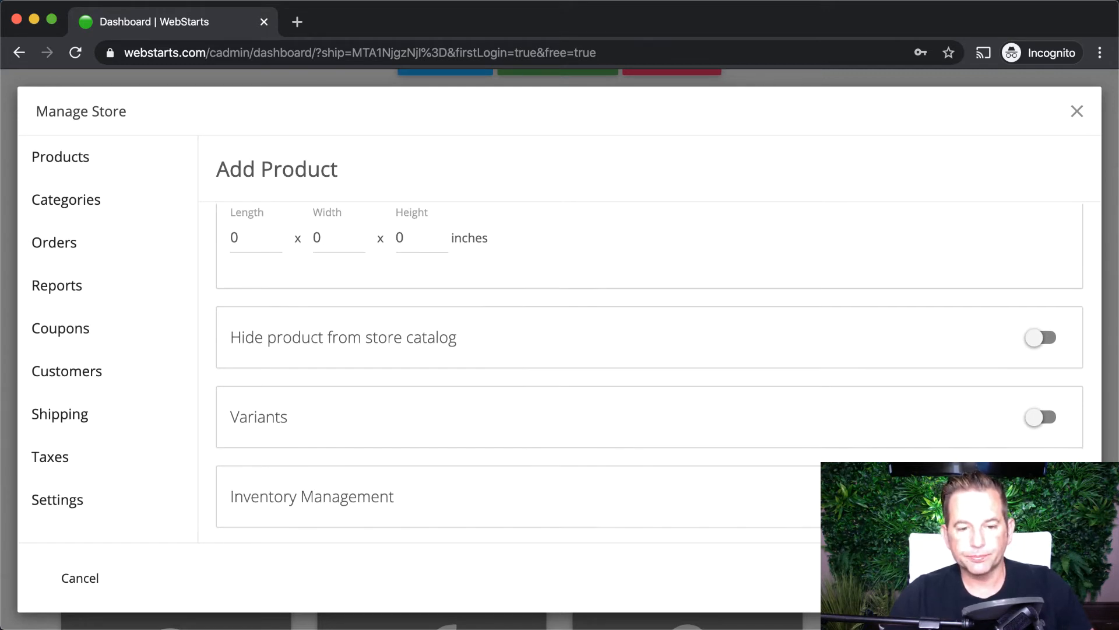
scroll(544, 438, down, 2)
scroll(946, 418, down, 1)
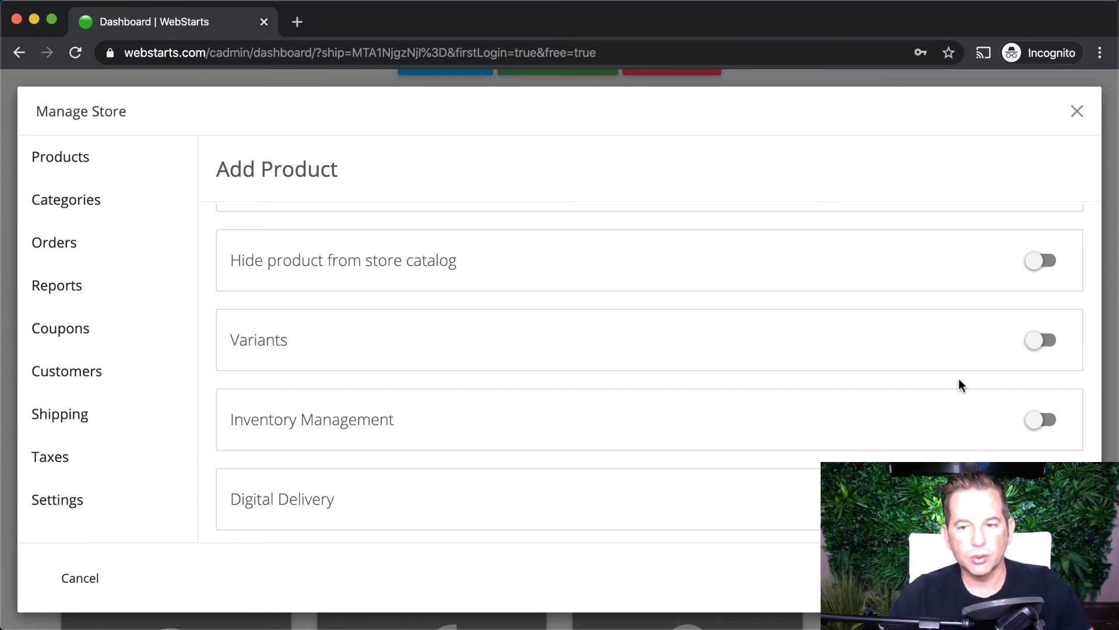
click(1041, 341)
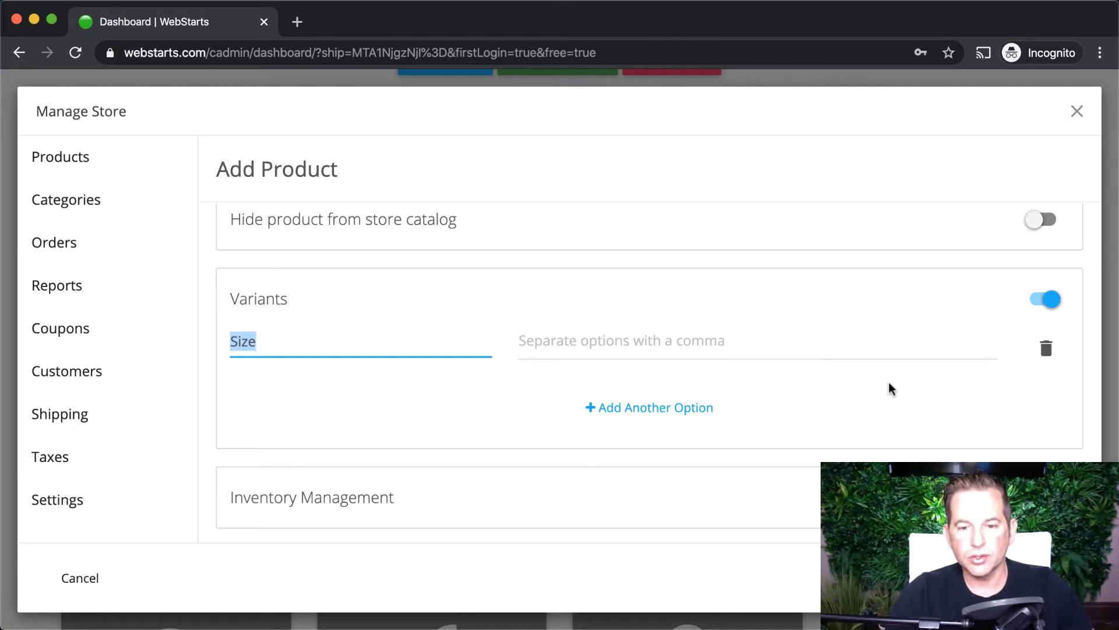
click(708, 346)
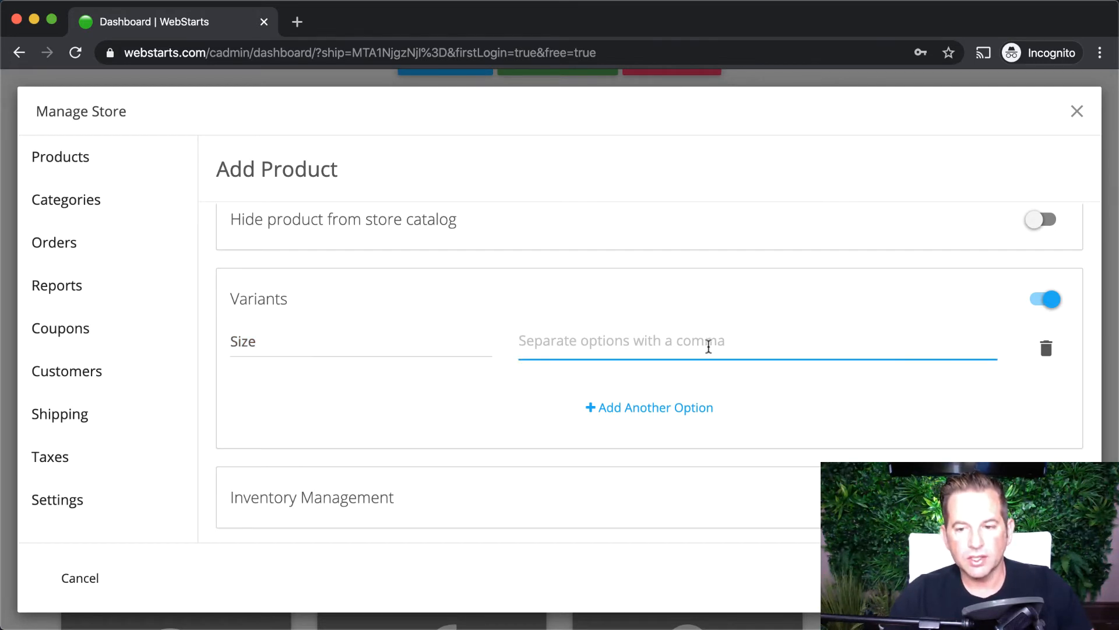
click(694, 406)
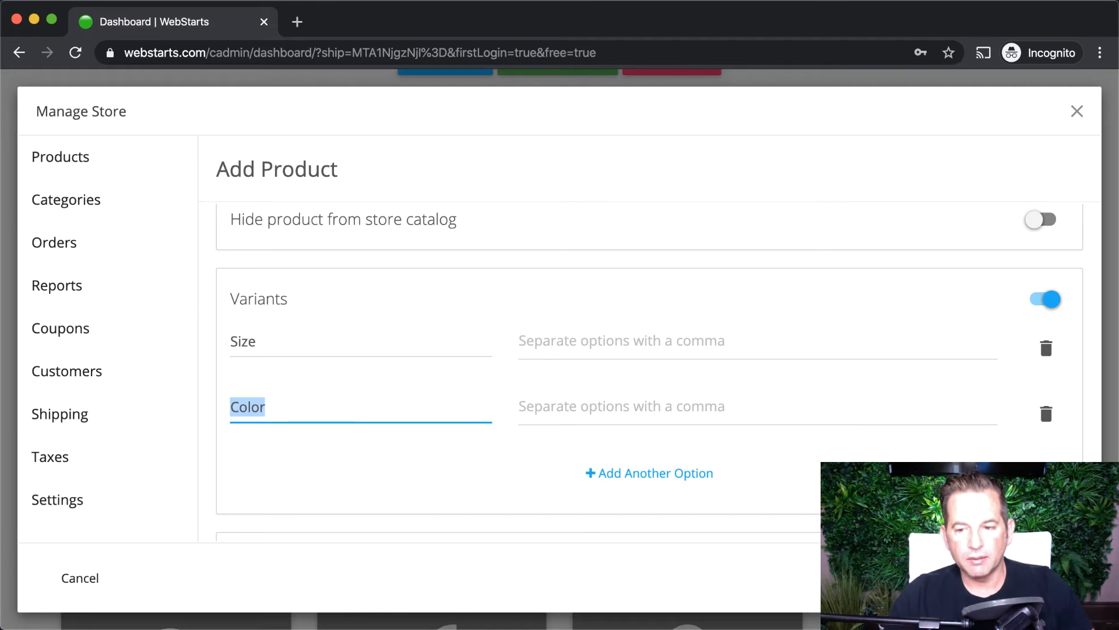
click(1049, 351)
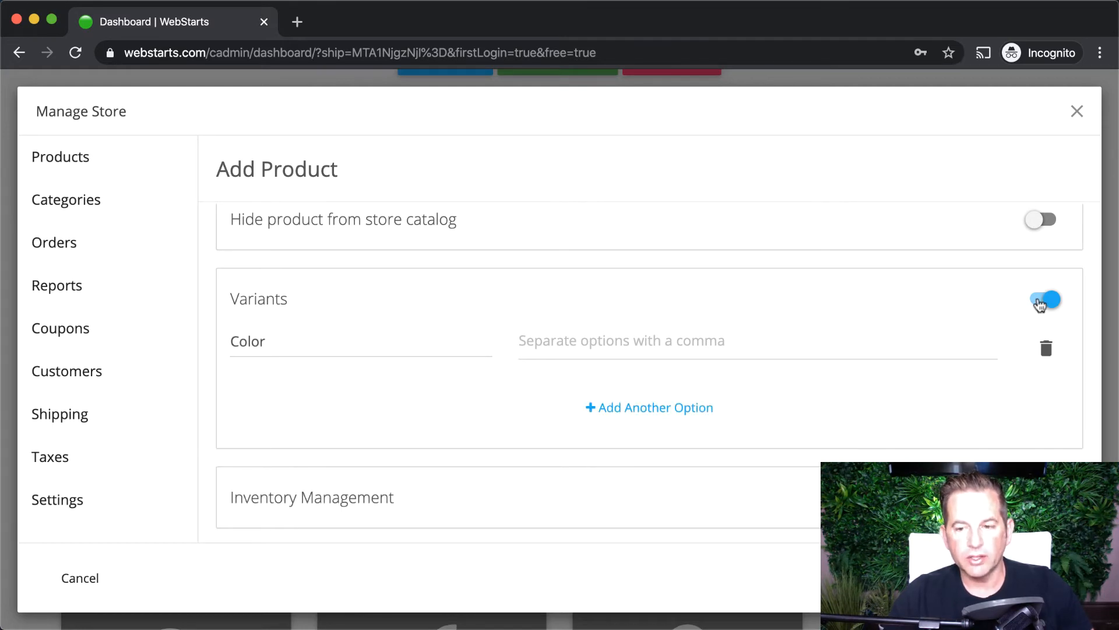
click(1041, 300)
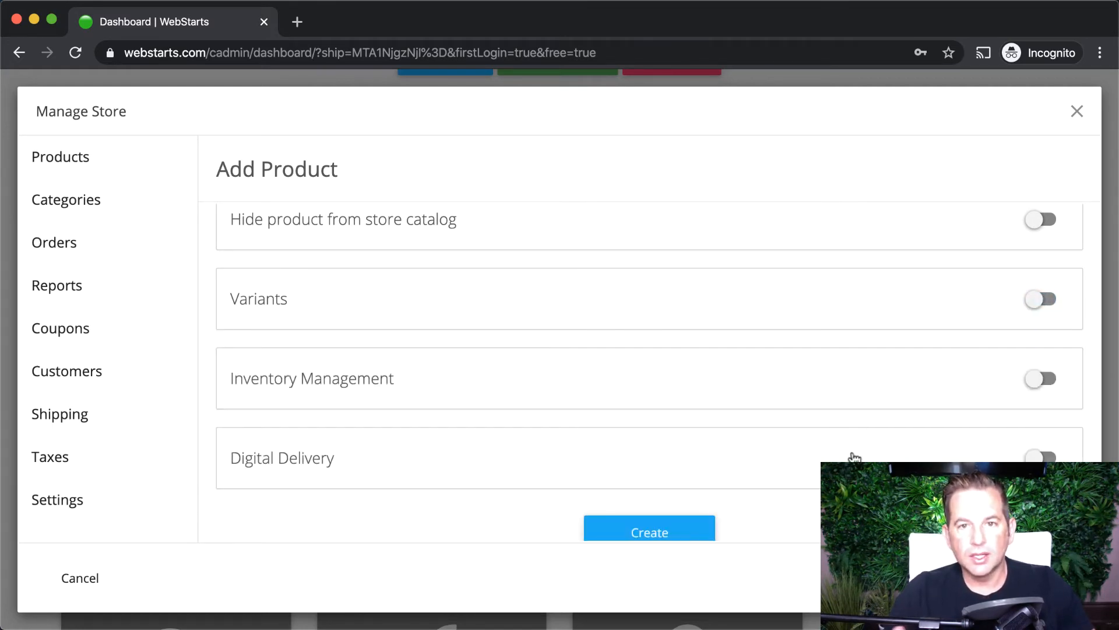
scroll(854, 461, down, 1)
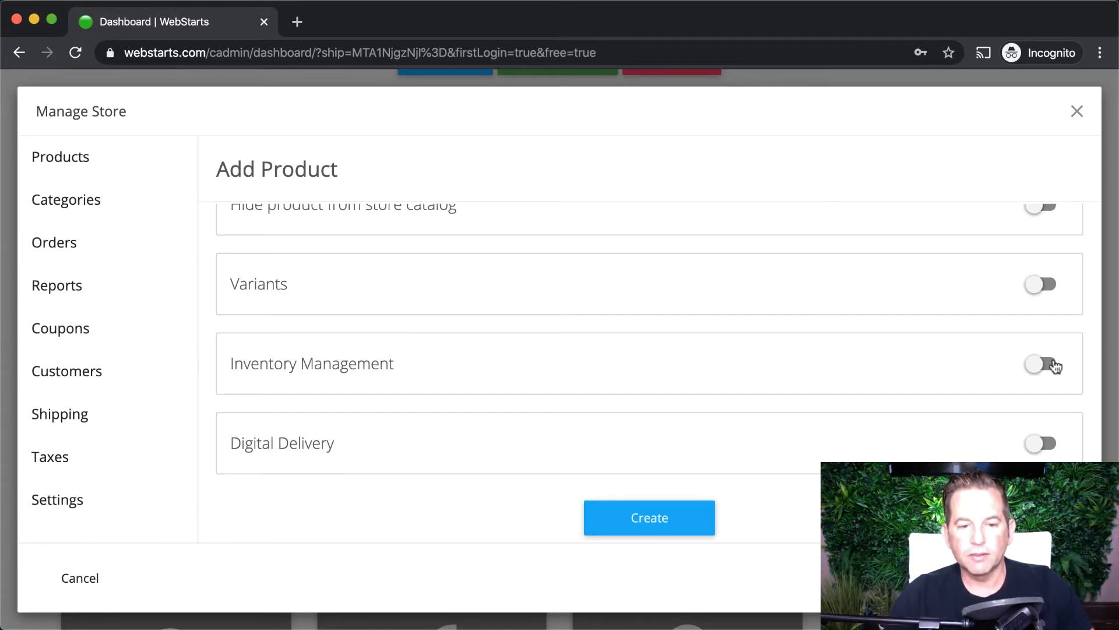
click(1045, 363)
scroll(1049, 364, down, 1)
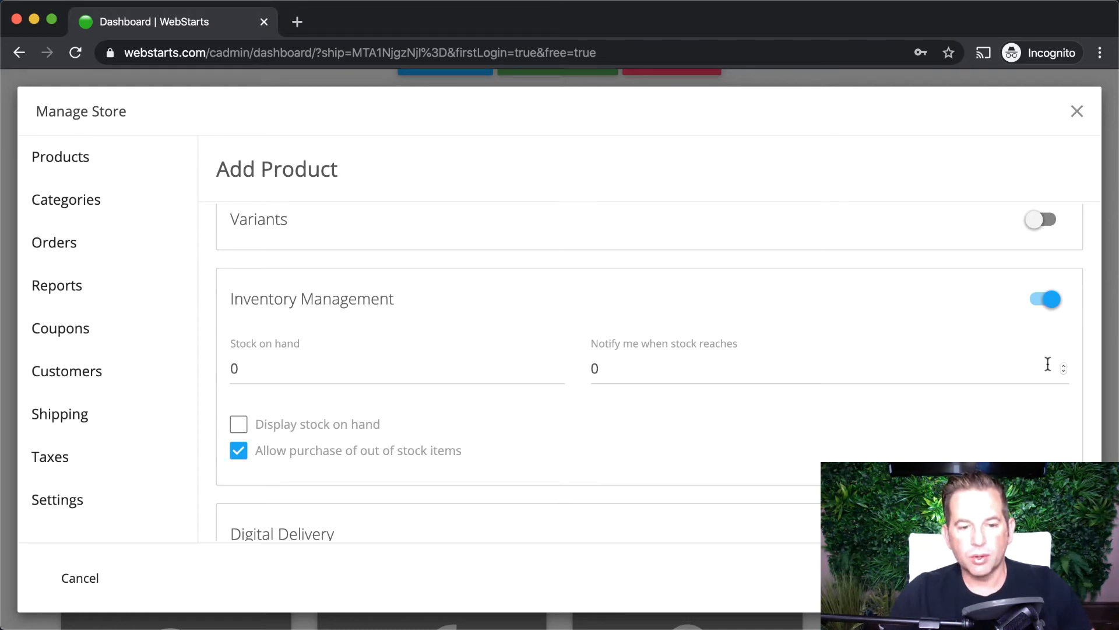
click(1041, 301)
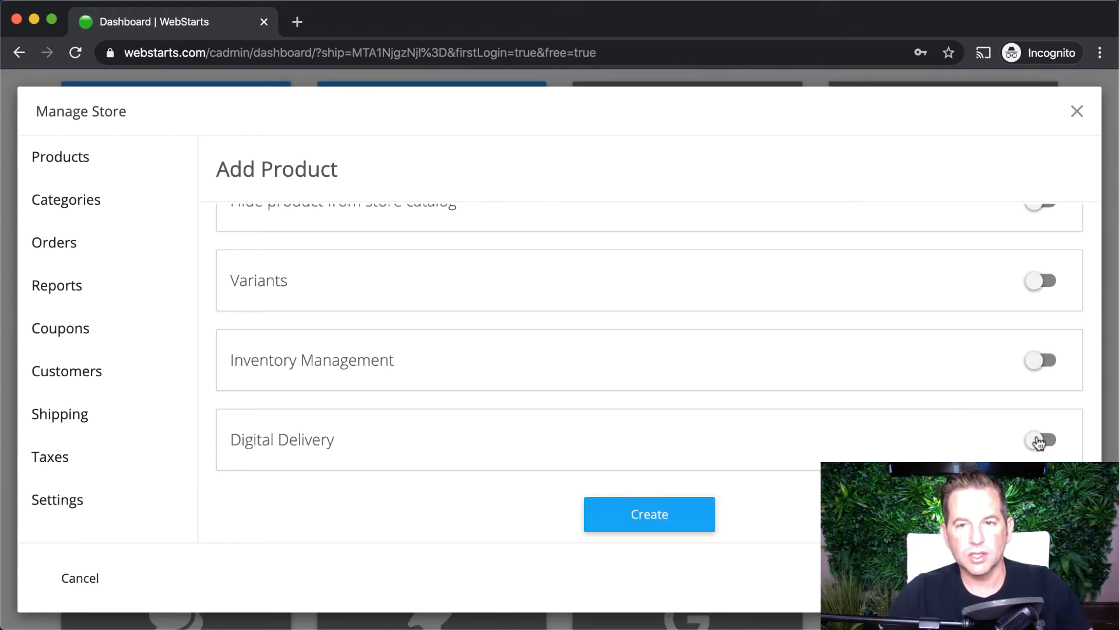
- Create the Gray Watch product at $100.00 and close the store manager
click(660, 515)
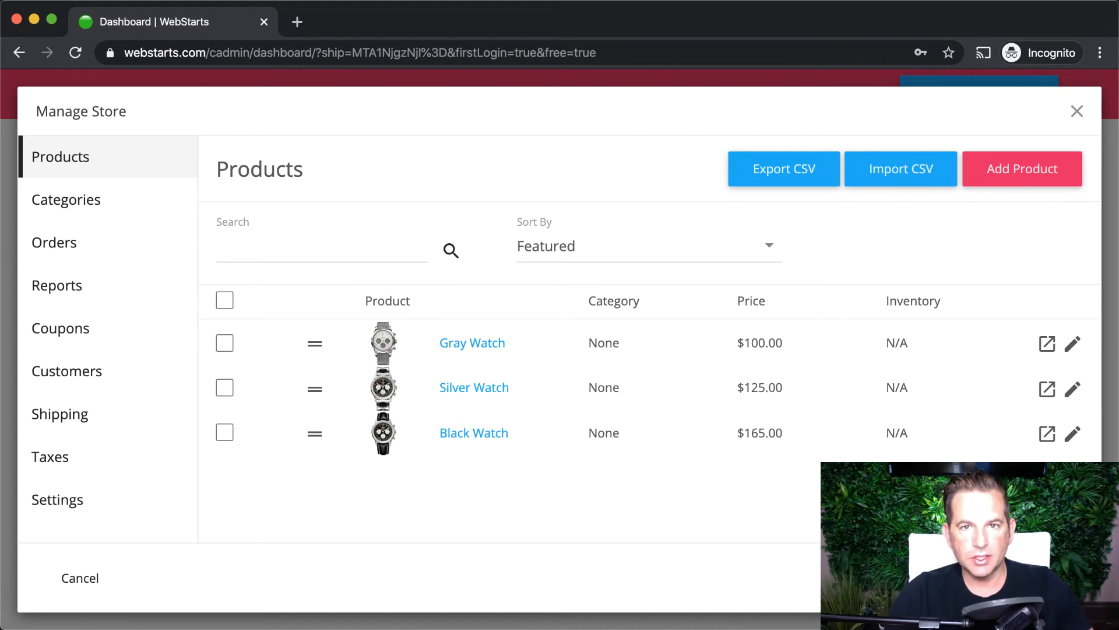
click(1077, 110)
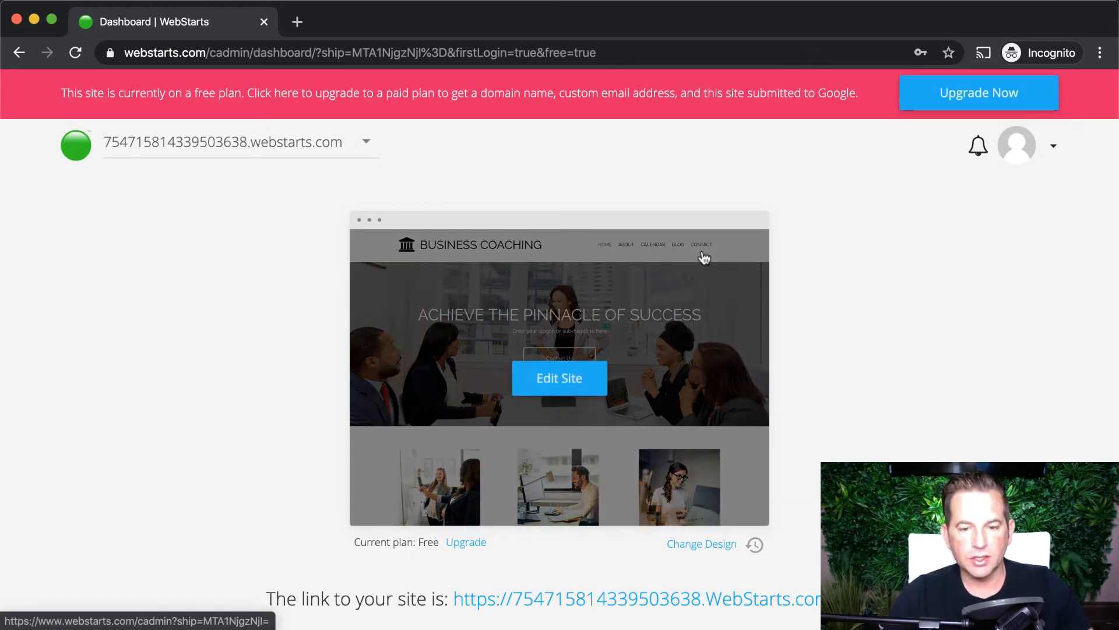
- Open the Business Coaching site in the editor from the dashboard preview
scroll(855, 344, down, 2)
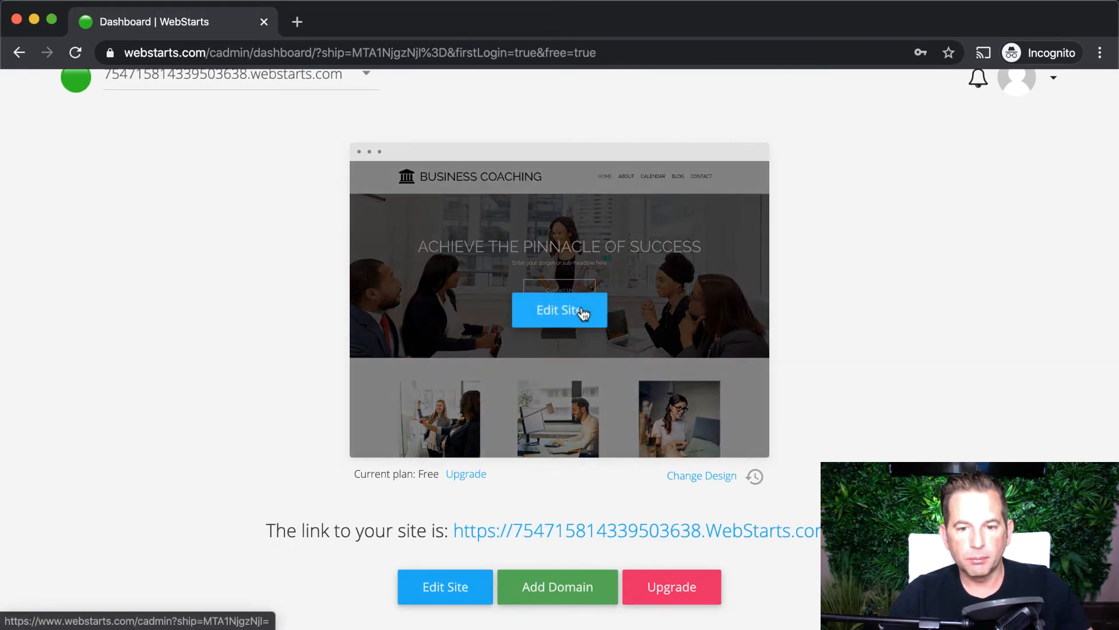
click(583, 314)
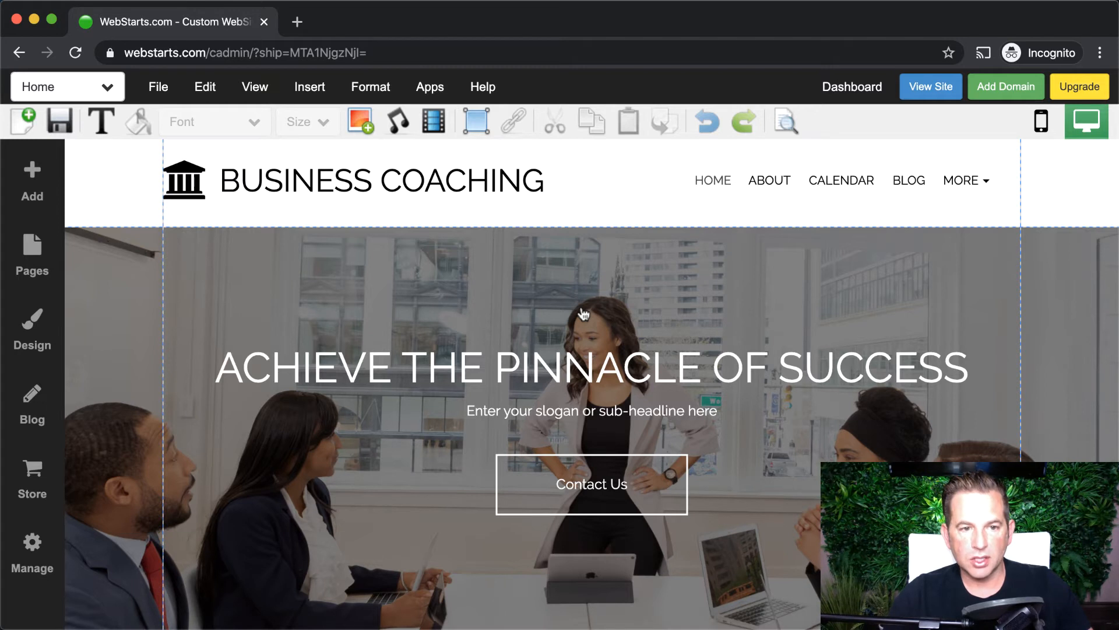
- Bring up the site page list and find the Store Pages: Account, Cart, Login, Product, Store
click(108, 89)
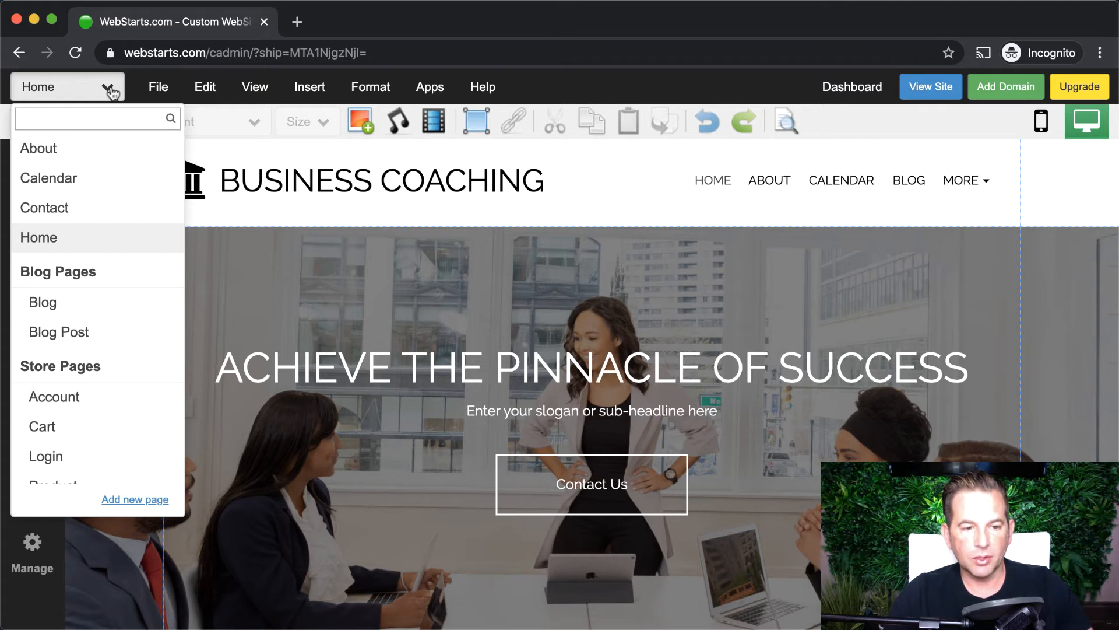
scroll(93, 233, down, 2)
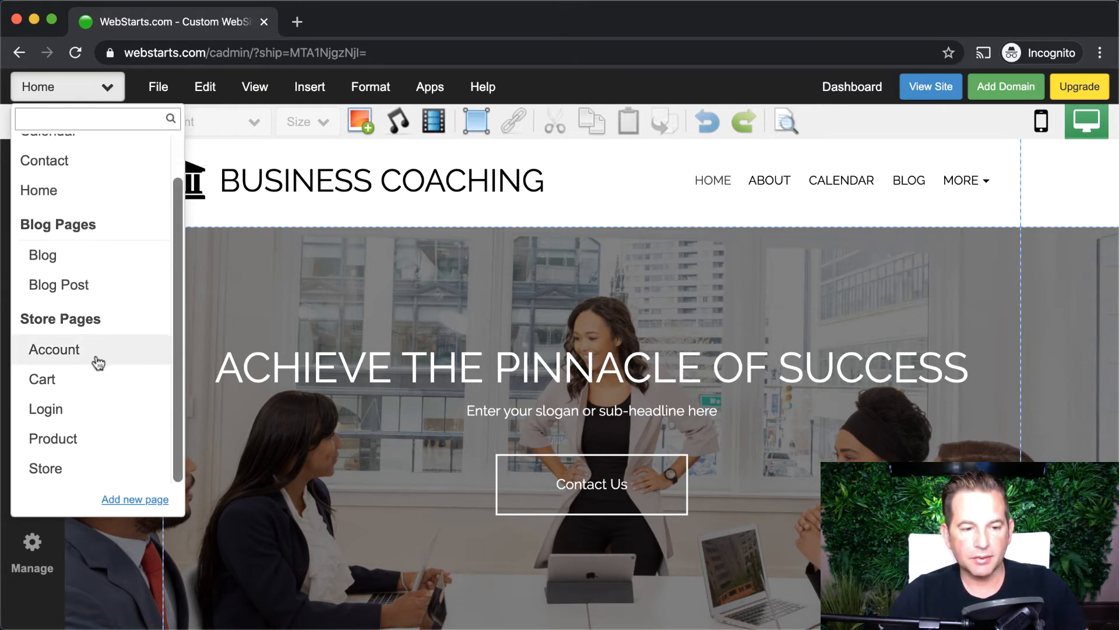
scroll(135, 182, up, 1)
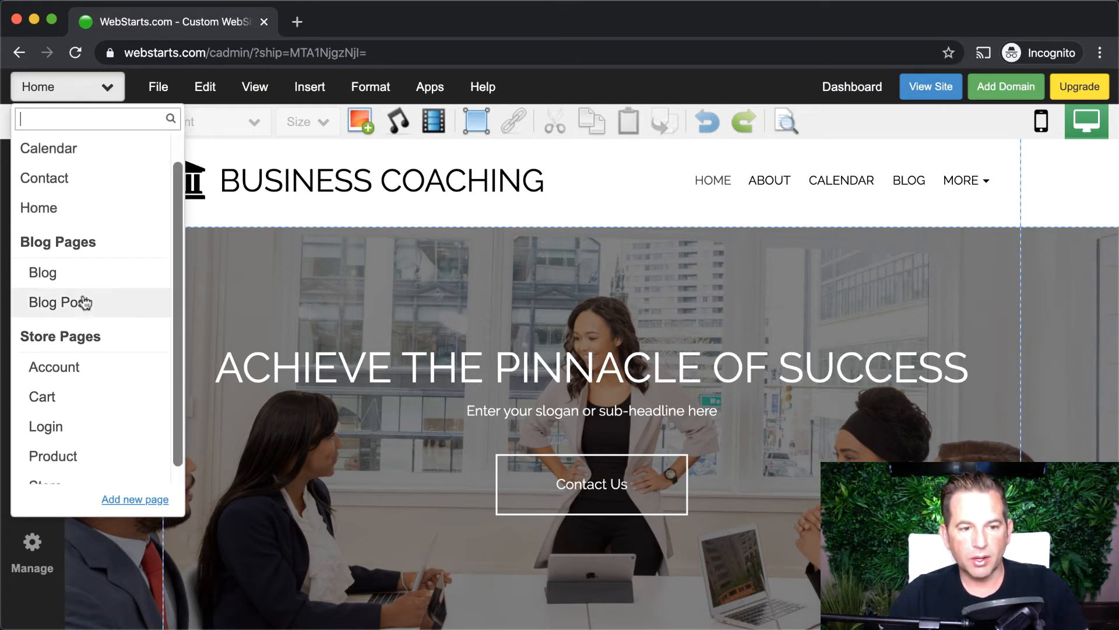
- Open the store's Account page and review its General, Billing, Shipping and My Orders sections
scroll(94, 364, down, 1)
click(83, 349)
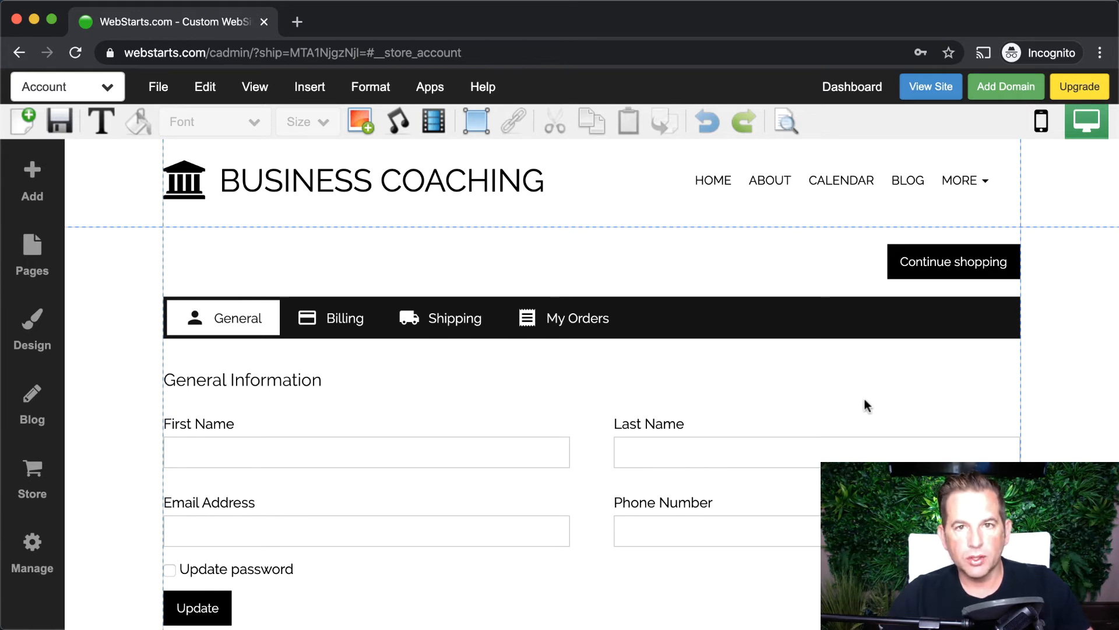
scroll(864, 400, down, 2)
scroll(865, 400, up, 2)
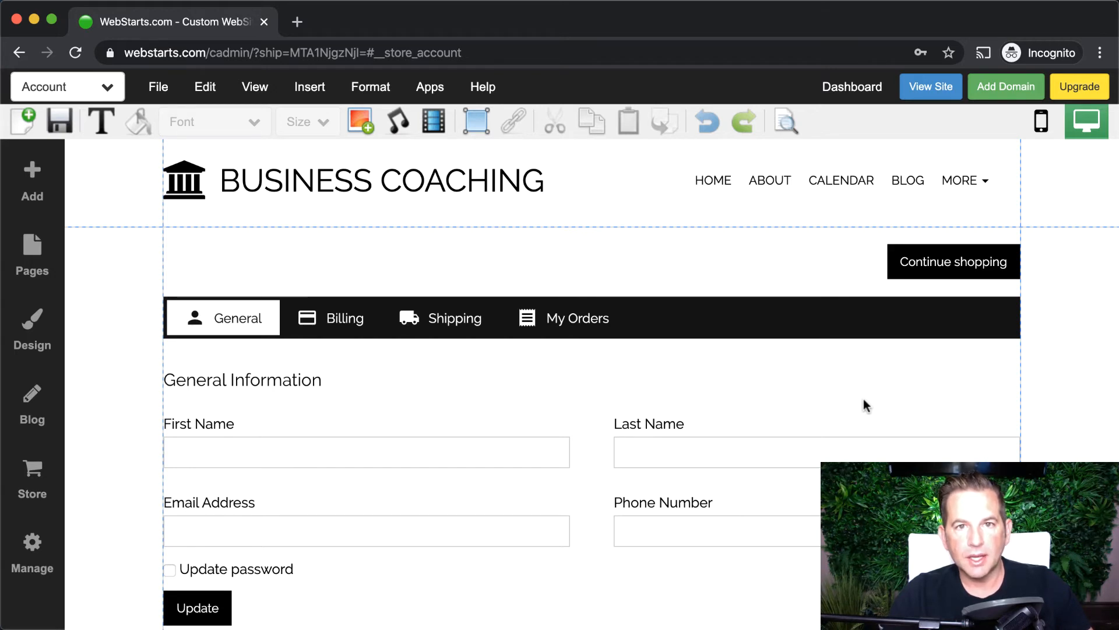
click(111, 90)
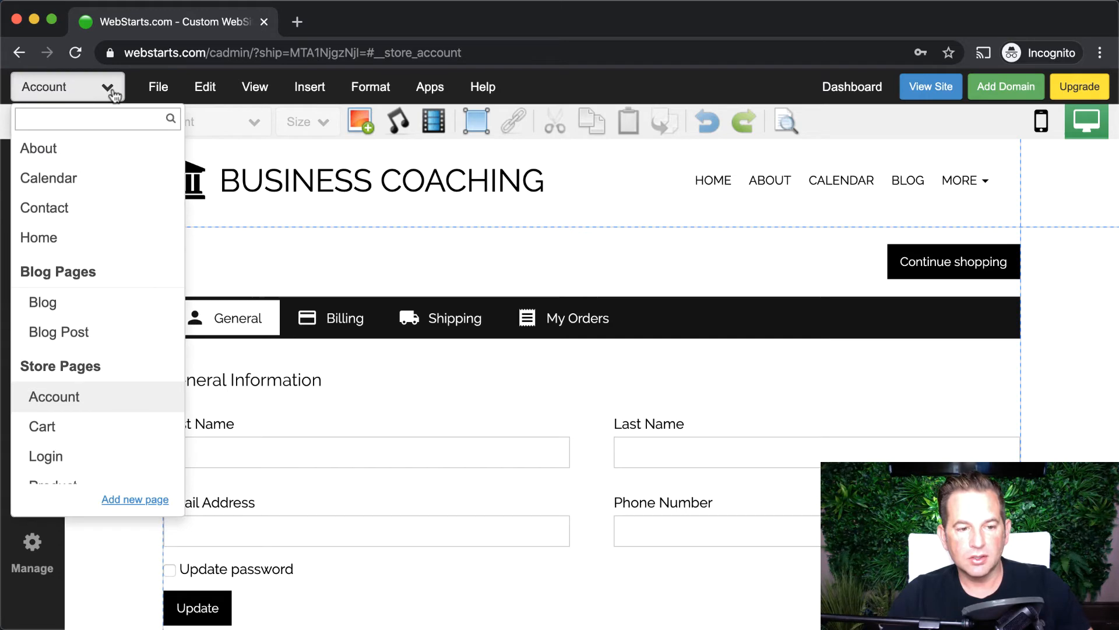
- View the empty Cart page, then the Login page with its Login and Sign Up forms
click(105, 436)
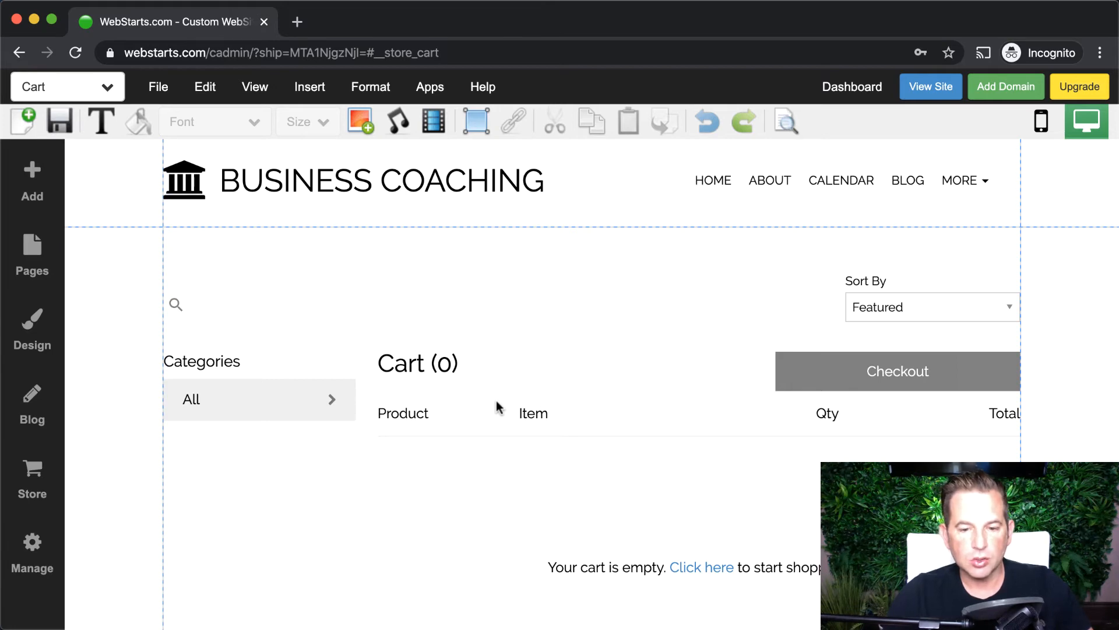
click(105, 90)
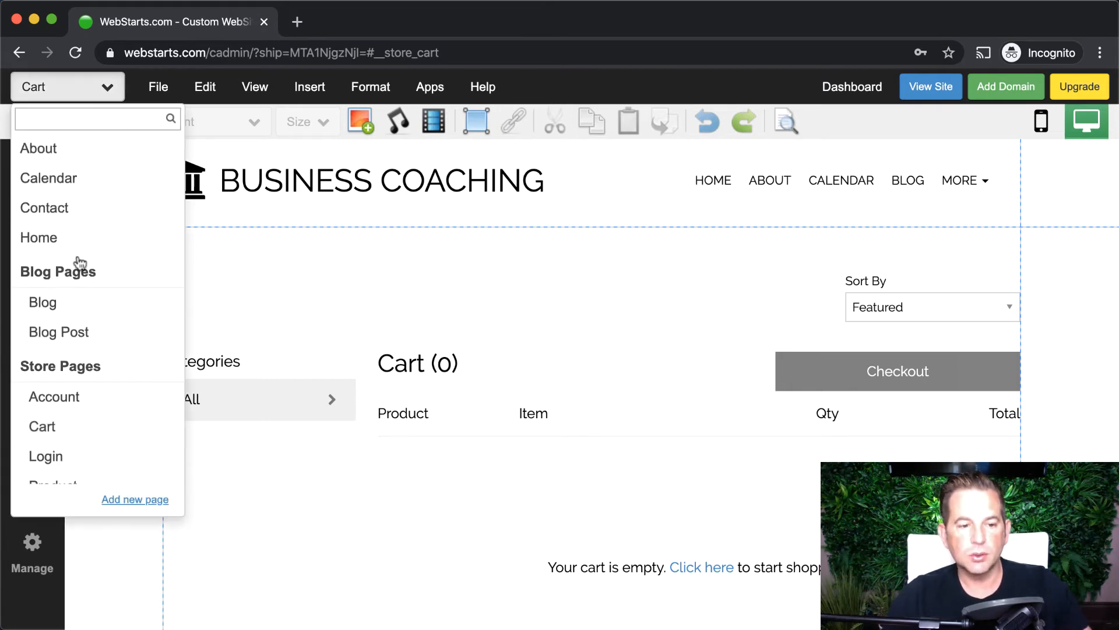
scroll(52, 484, down, 1)
click(74, 443)
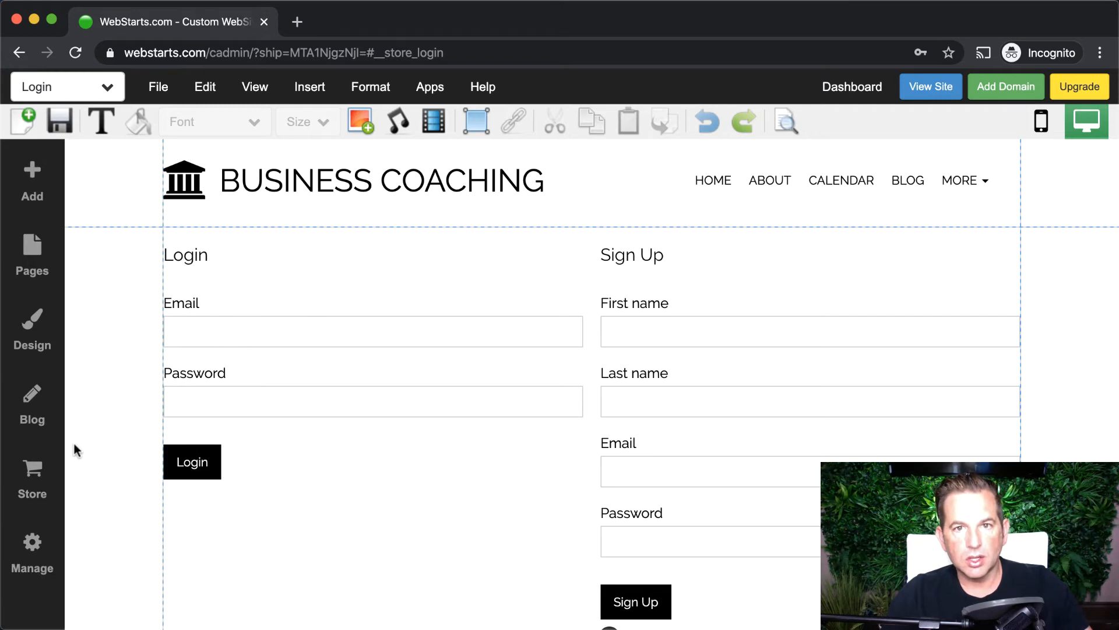
click(111, 88)
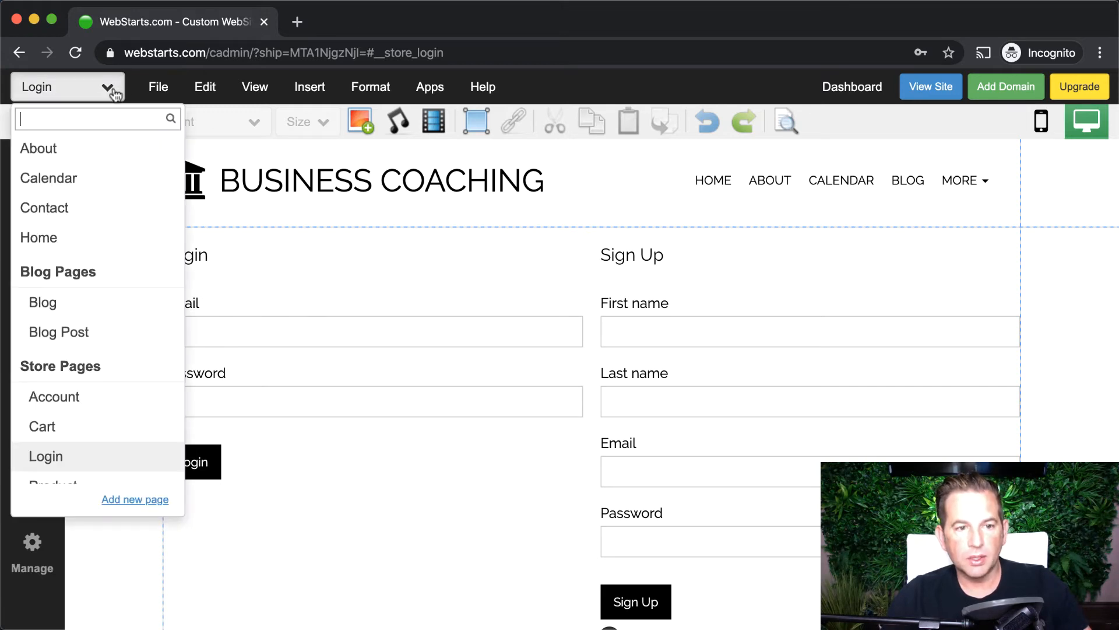
scroll(110, 379, down, 2)
- On the Product page, hide then restore categories, search, sorting and sidebar in the store settings
click(79, 434)
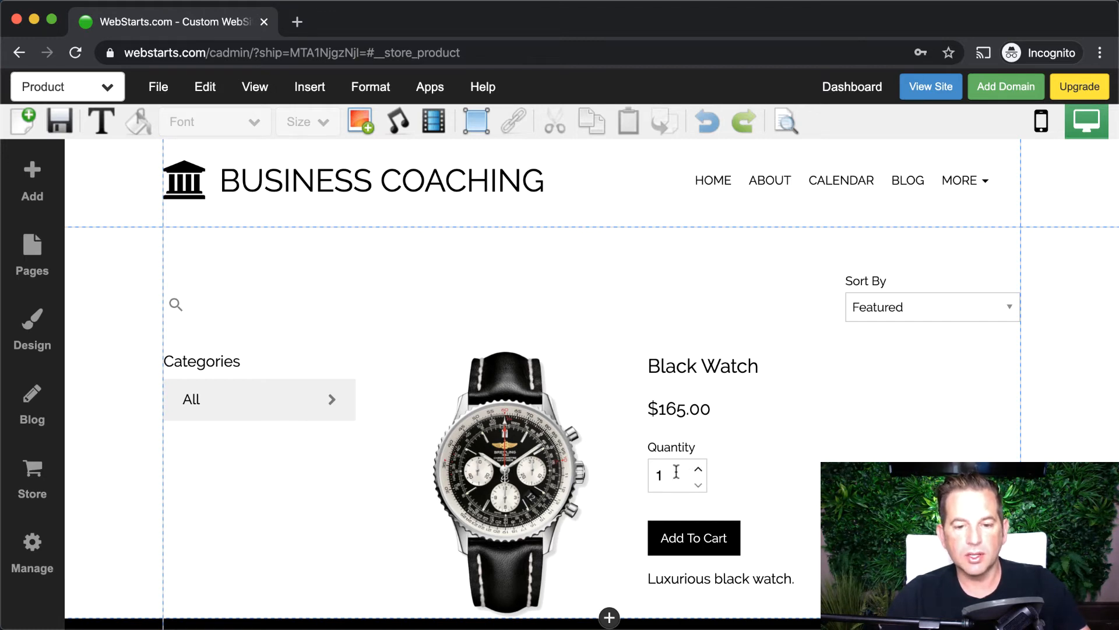
click(519, 477)
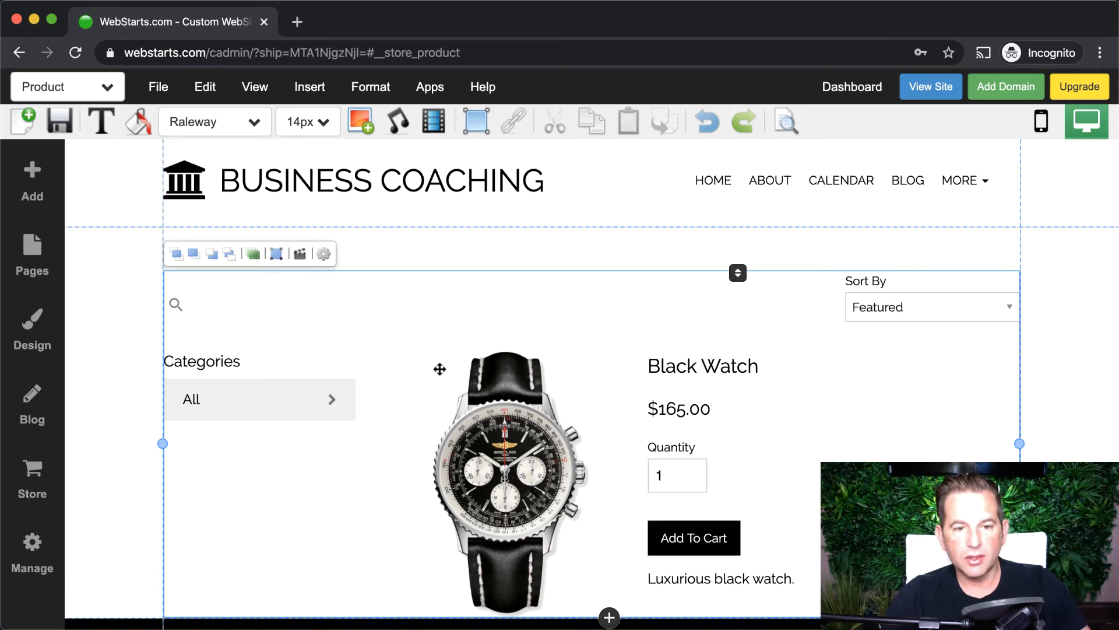
click(324, 257)
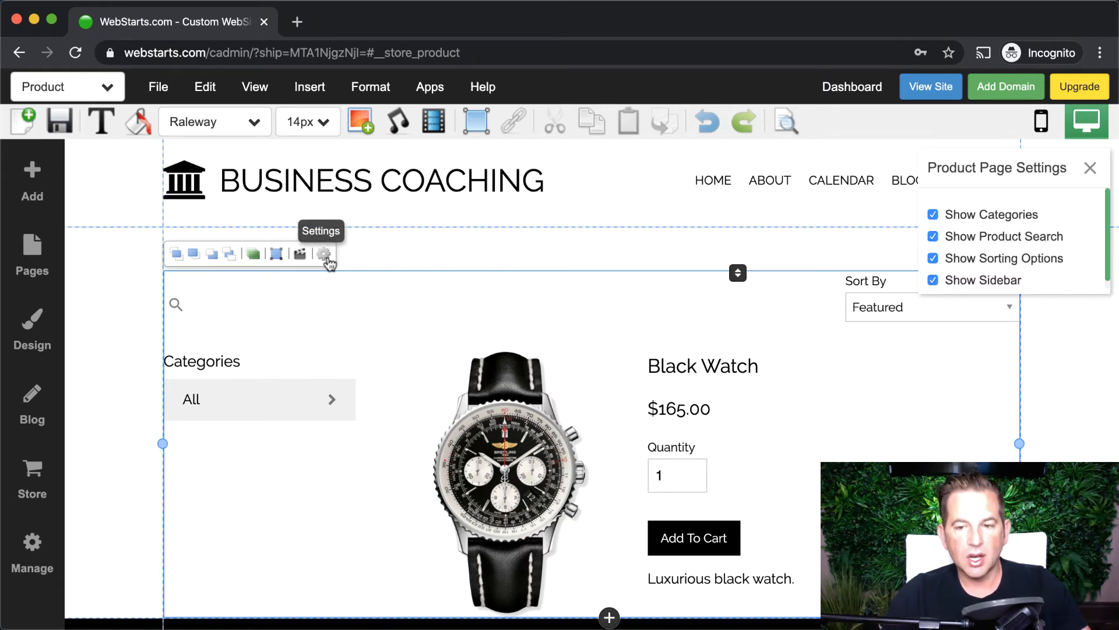
click(933, 216)
click(934, 236)
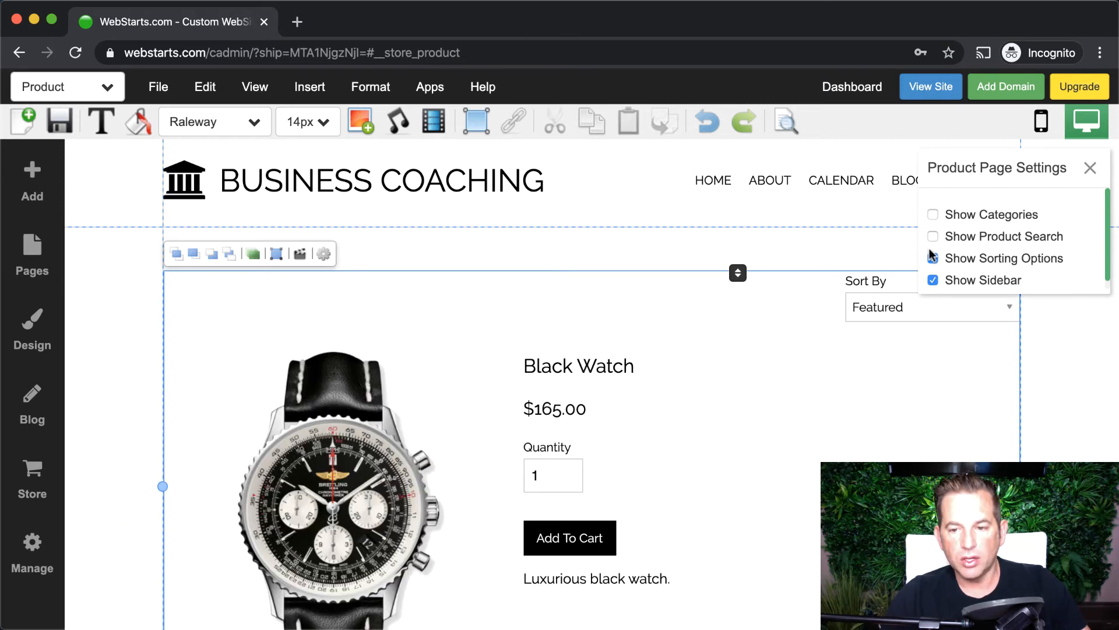
click(933, 258)
click(932, 281)
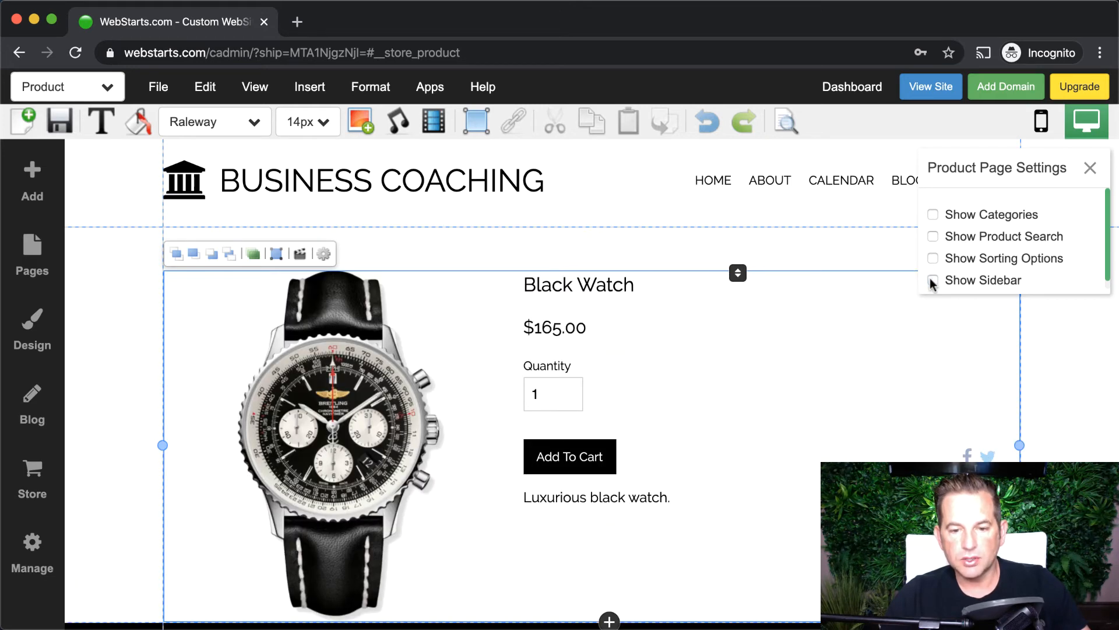
click(933, 280)
click(933, 258)
click(934, 236)
click(933, 214)
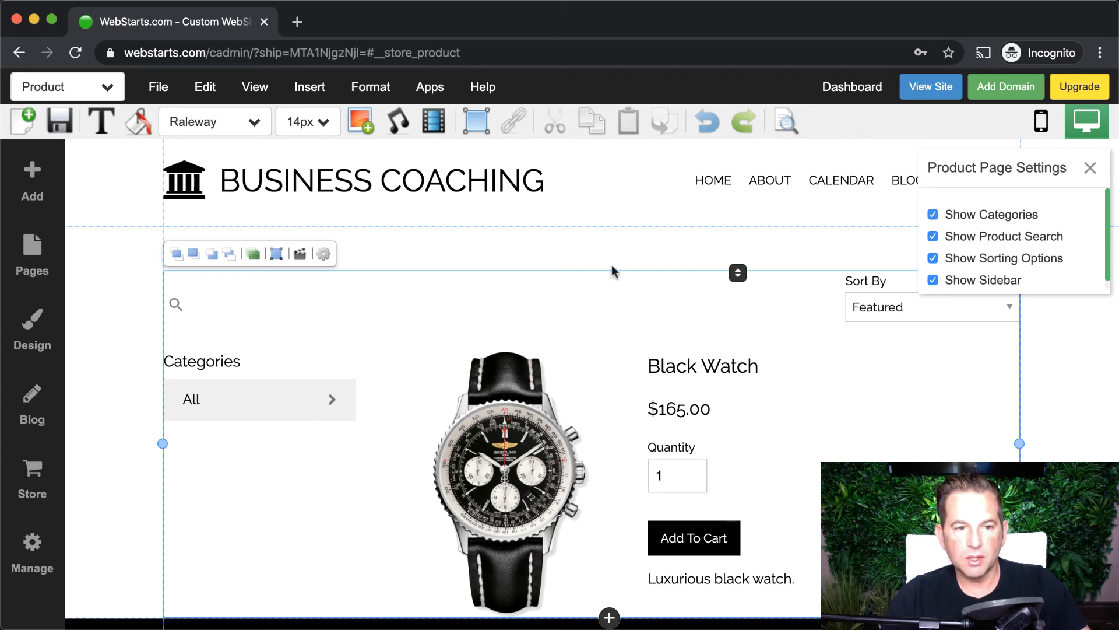
- Switch to the main Store page, discarding the unsaved Product page changes
click(88, 94)
scroll(105, 233, up, 1)
scroll(120, 408, down, 2)
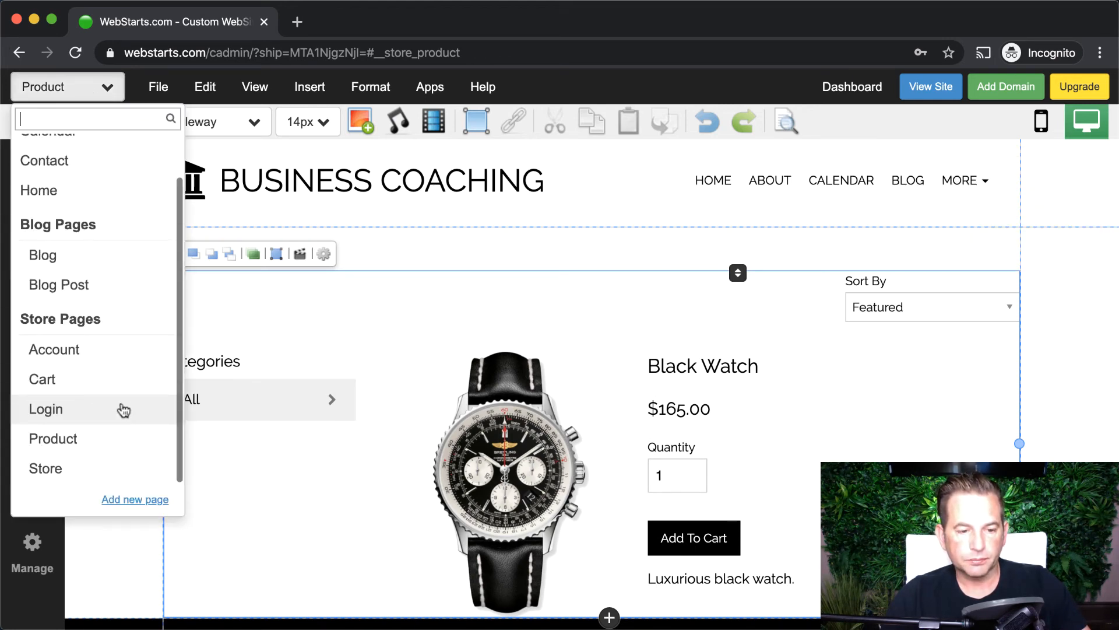
click(82, 471)
click(612, 478)
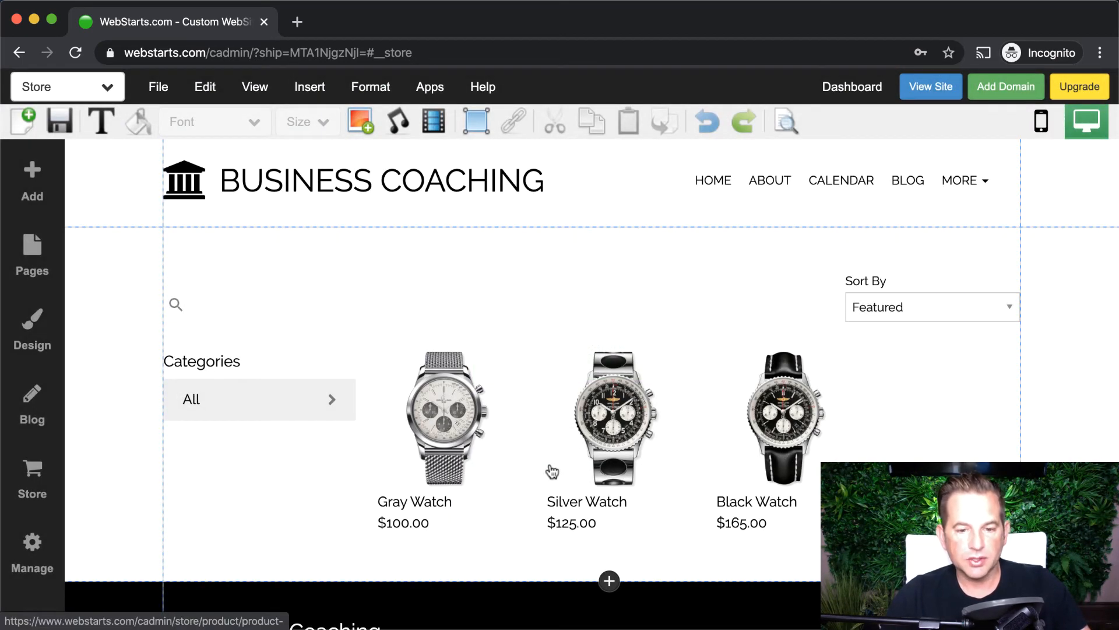
- Reduce the Store page product grid to 3 columns and 1 row
click(565, 439)
click(326, 257)
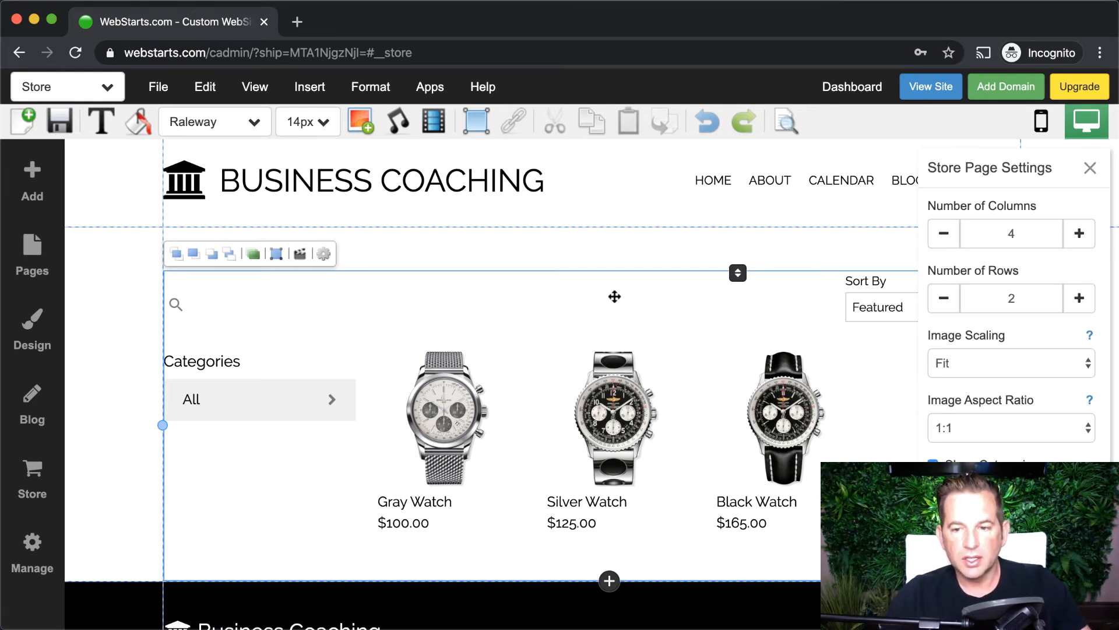
click(944, 234)
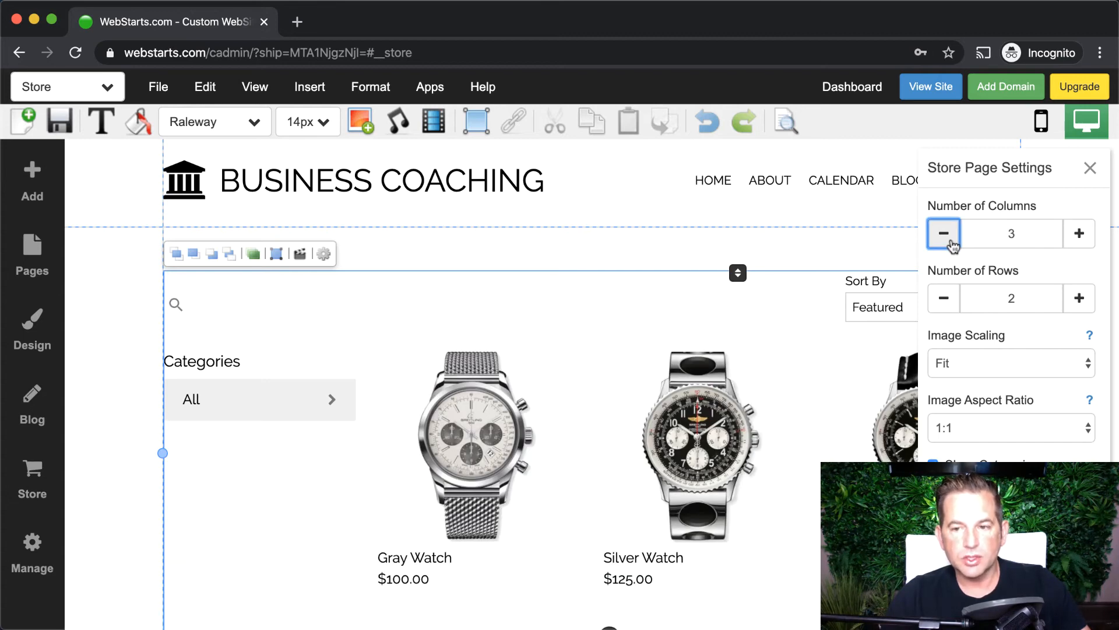
click(943, 304)
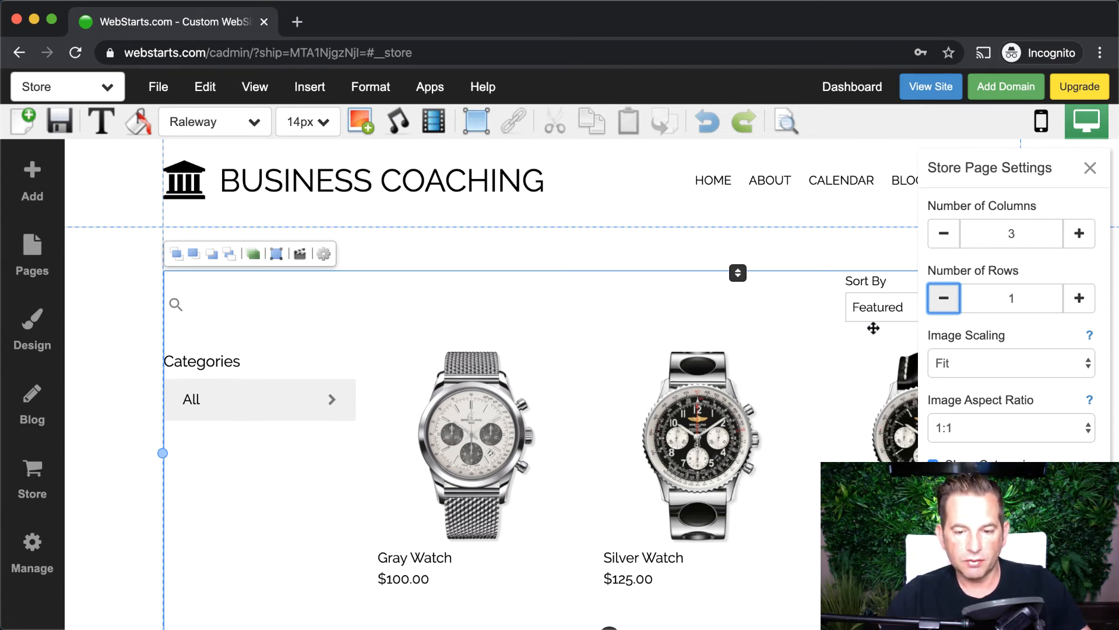
scroll(874, 328, down, 2)
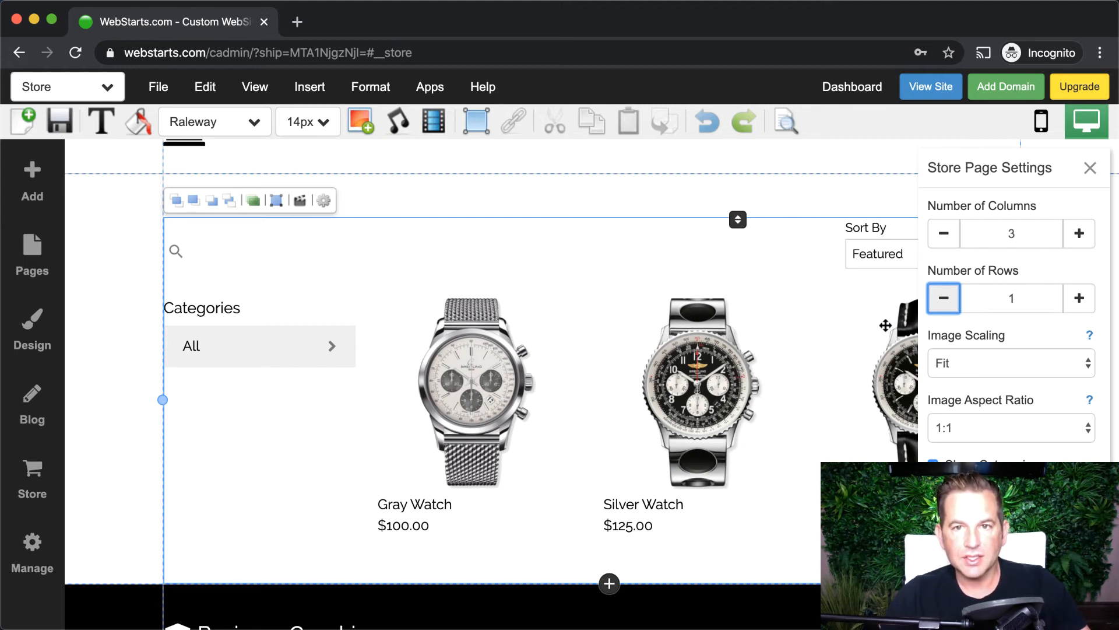
- Keep product images on Fit scaling and set their aspect ratio to 9:16 (Tallest)
click(972, 364)
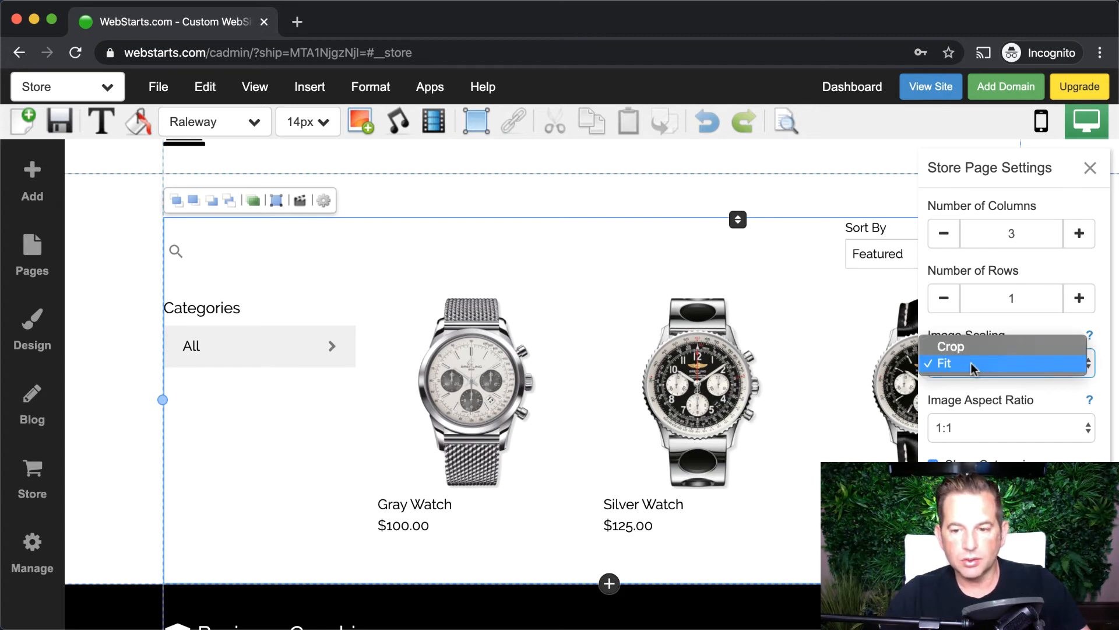
click(973, 347)
click(972, 364)
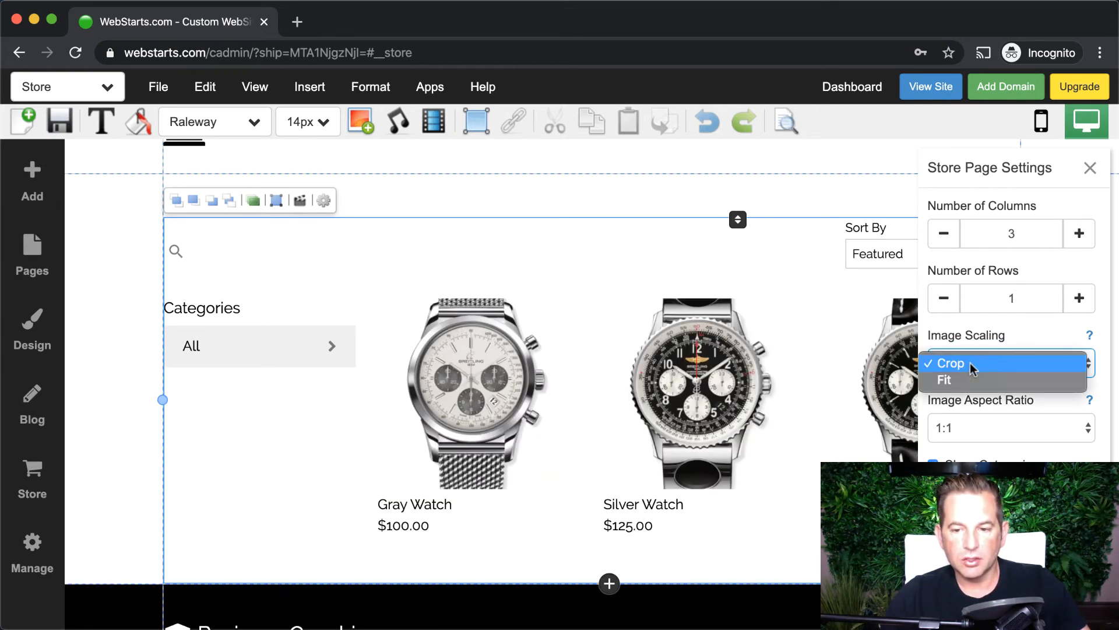
click(964, 381)
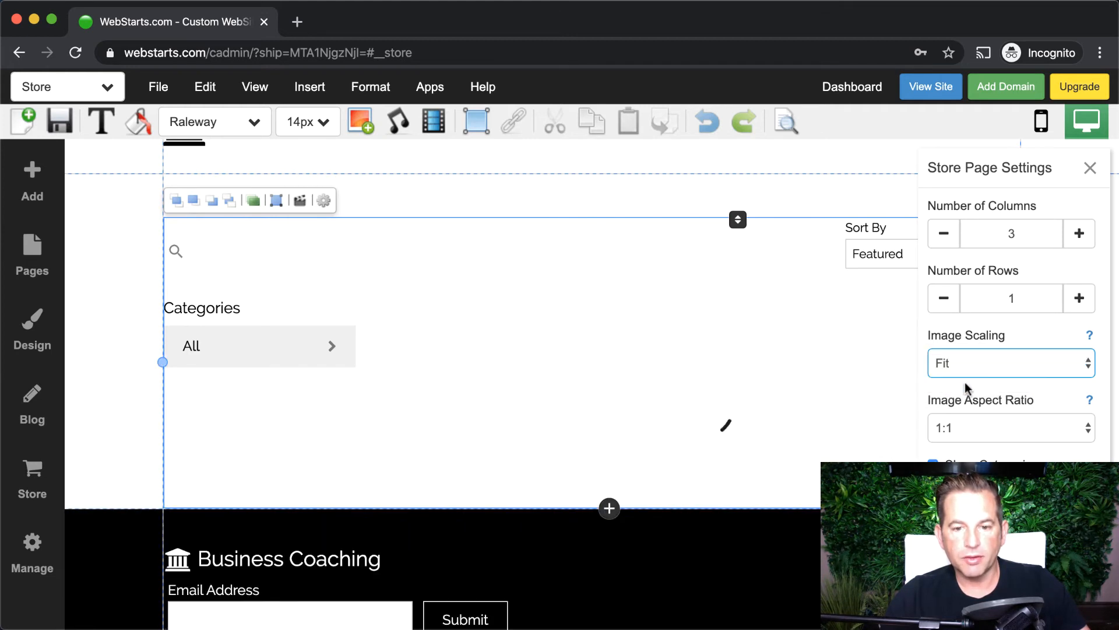
click(991, 434)
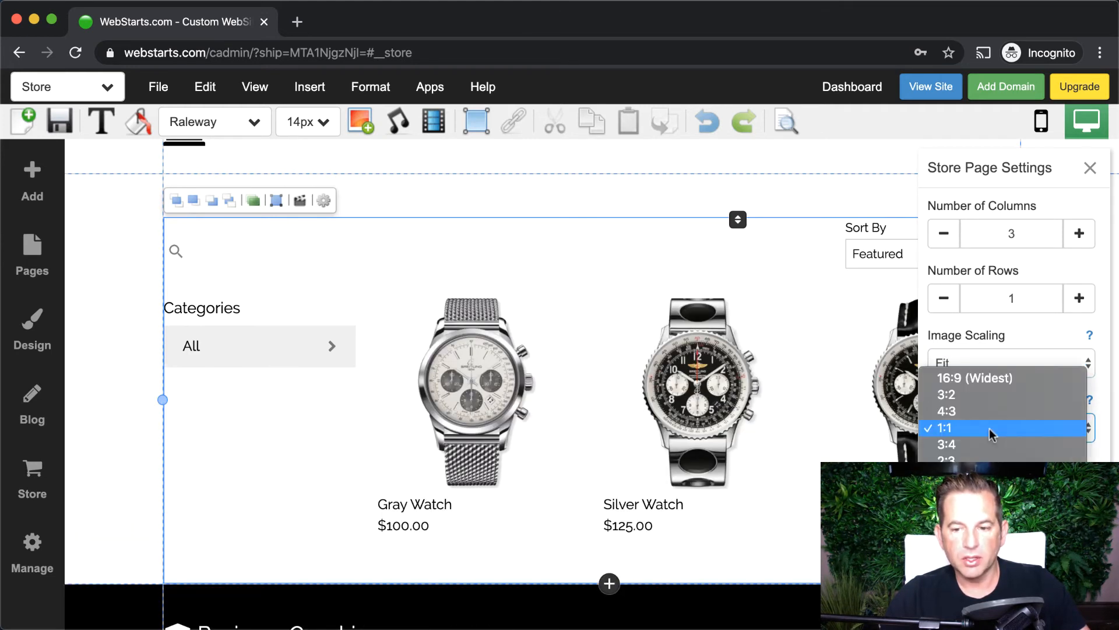
click(1006, 390)
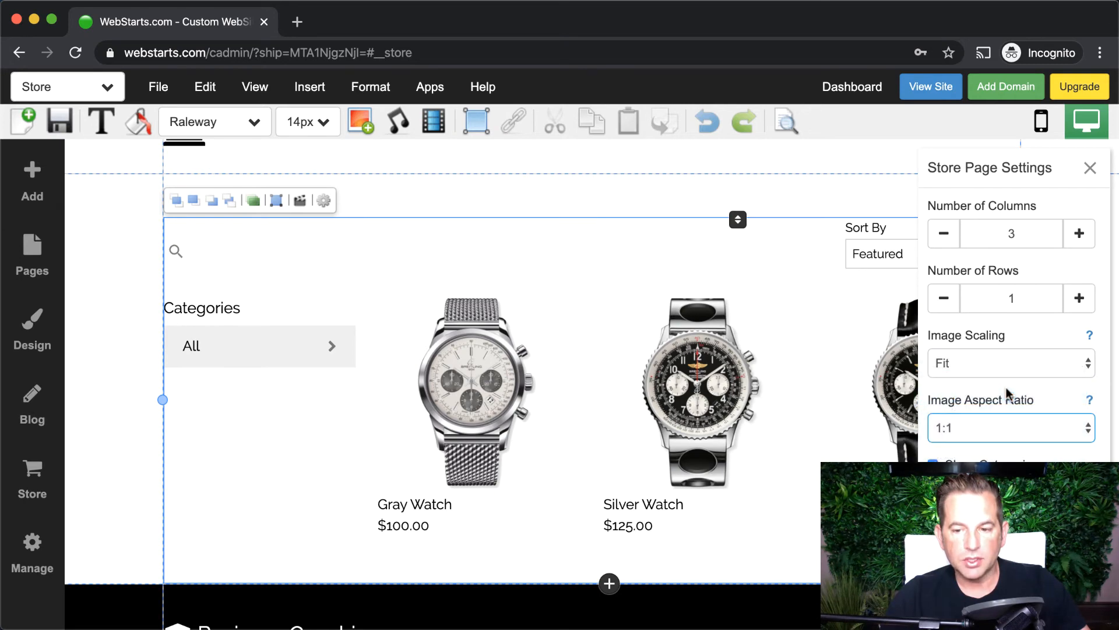
click(1013, 426)
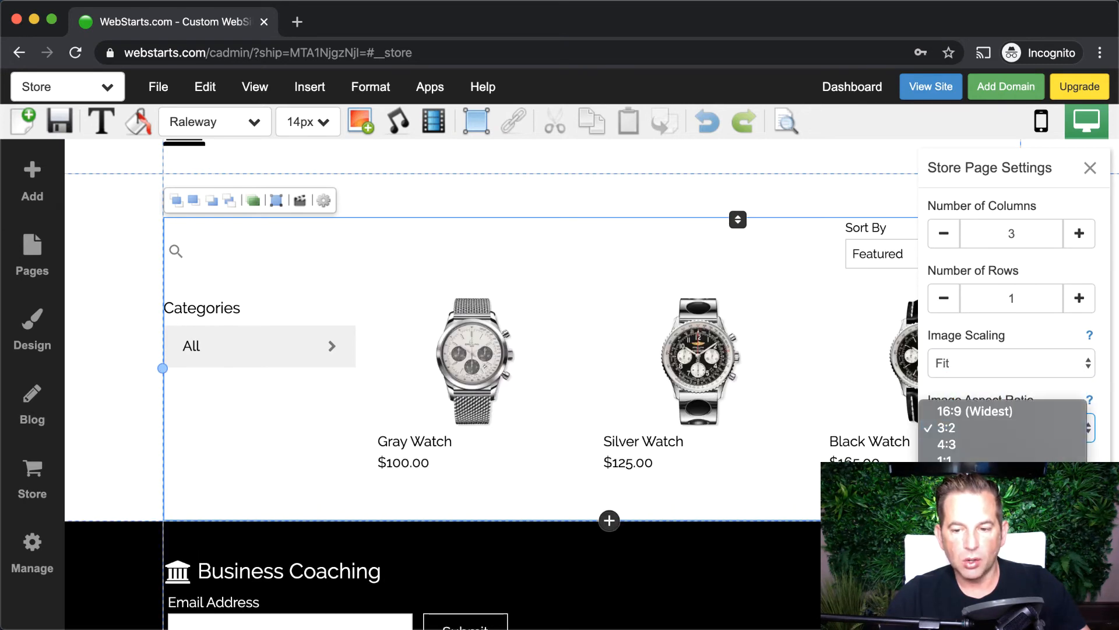
click(956, 483)
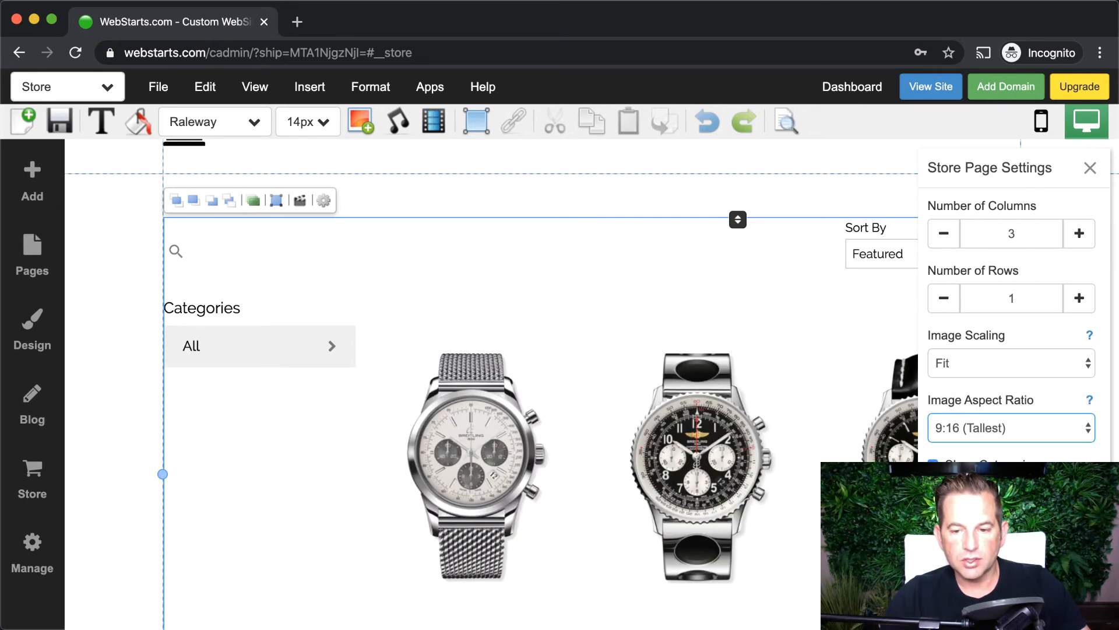
- Toggle the store's categories column off and back on, then close the settings panel
scroll(861, 451, down, 4)
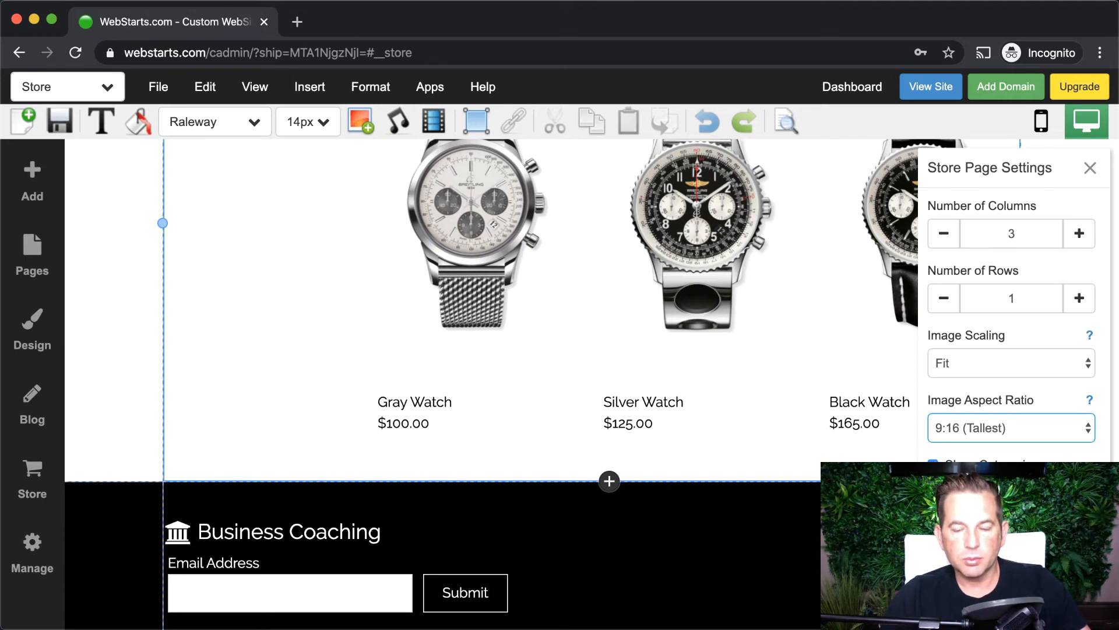
click(933, 464)
click(933, 464)
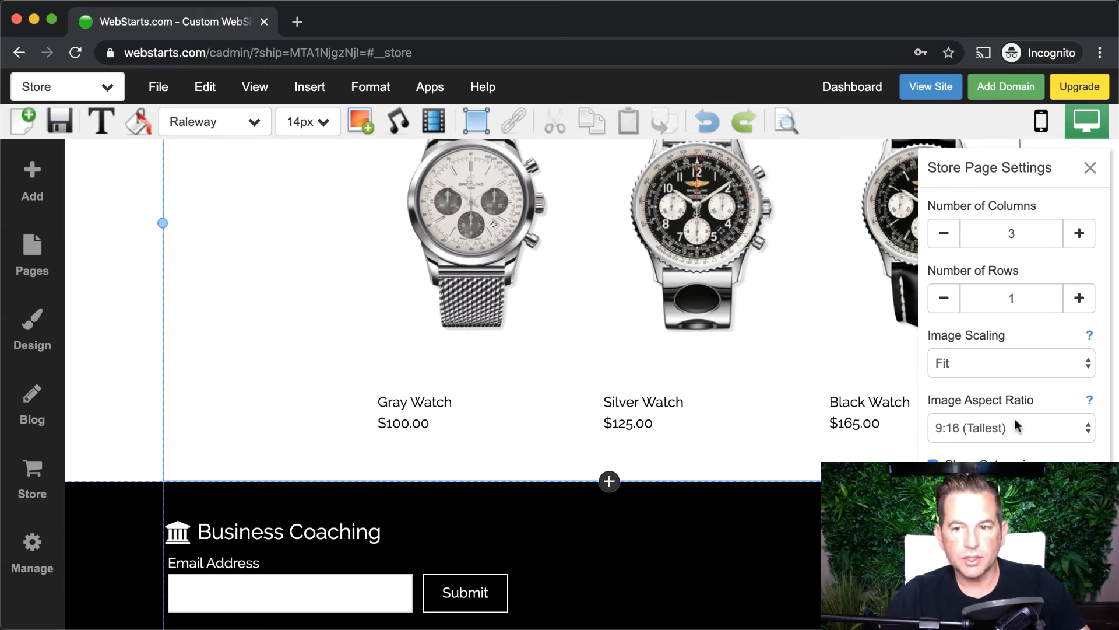
click(1090, 169)
scroll(1068, 209, up, 5)
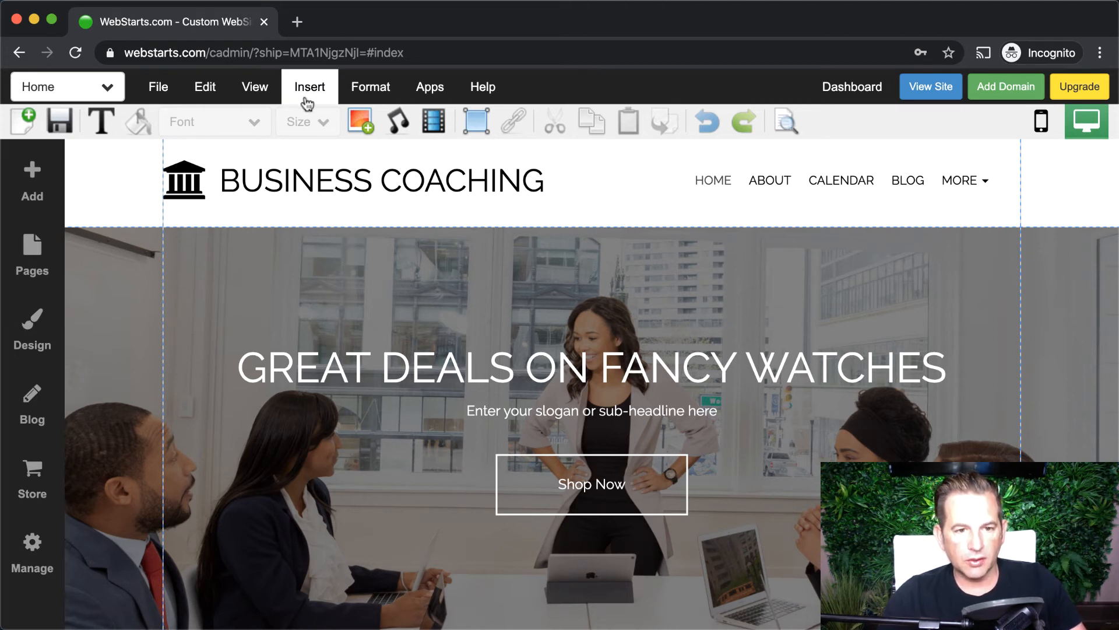
click(265, 98)
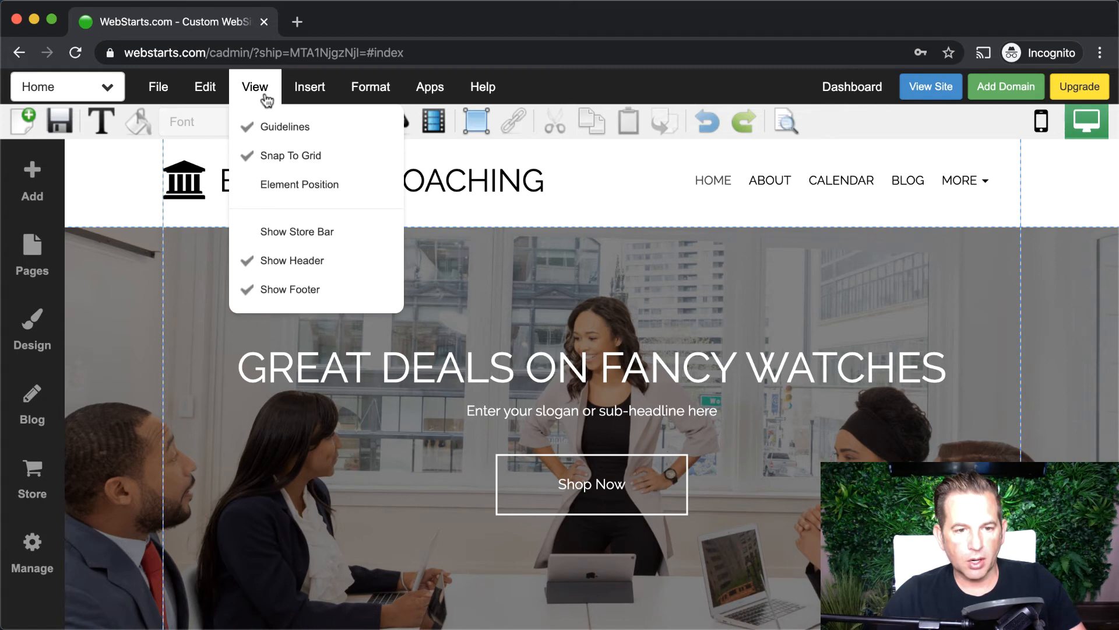
click(279, 232)
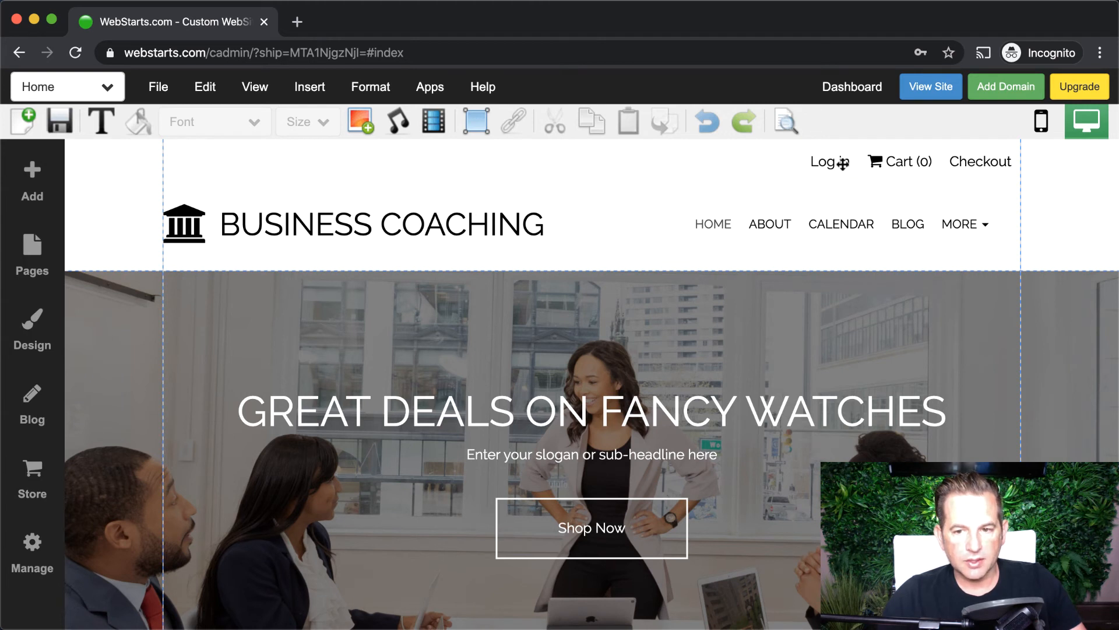
click(841, 164)
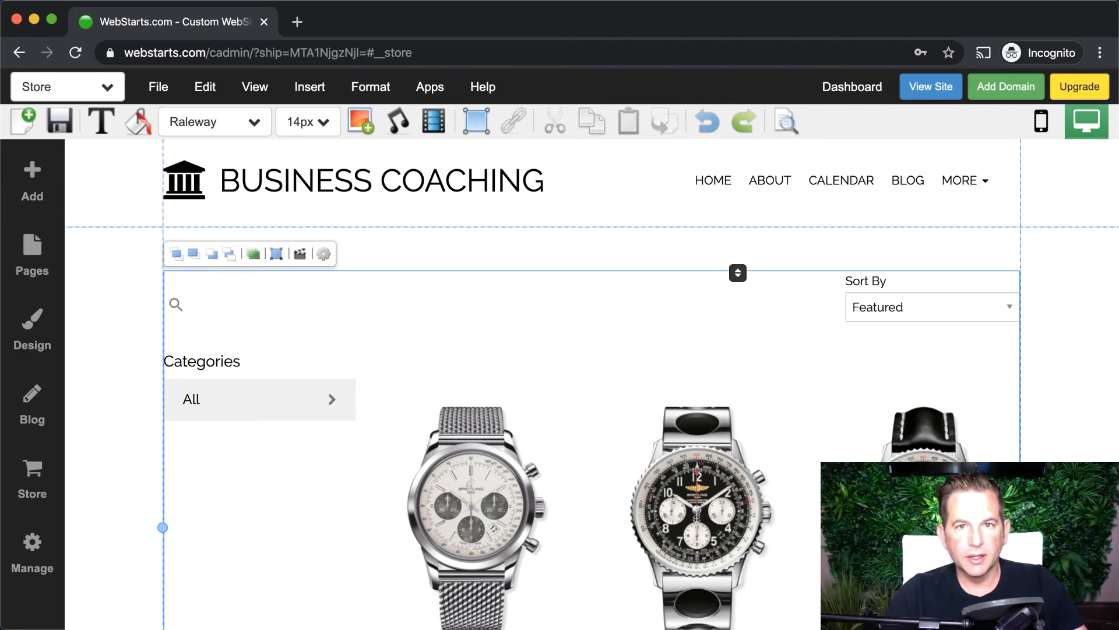
- On the published site, go to the Store and add the Gray Watch to the cart
click(936, 87)
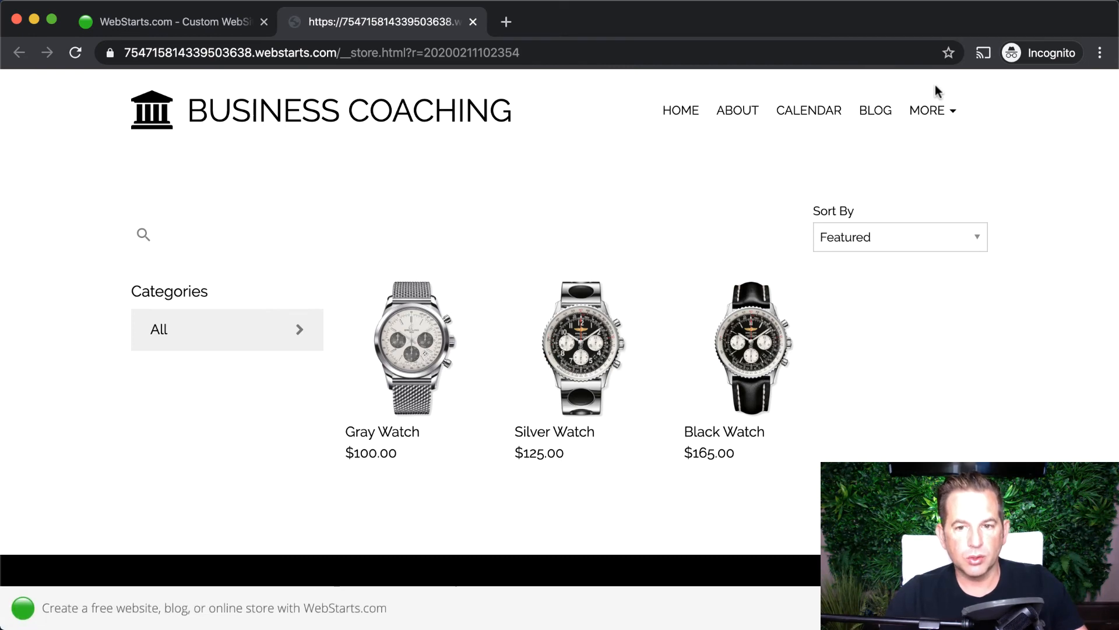
click(685, 119)
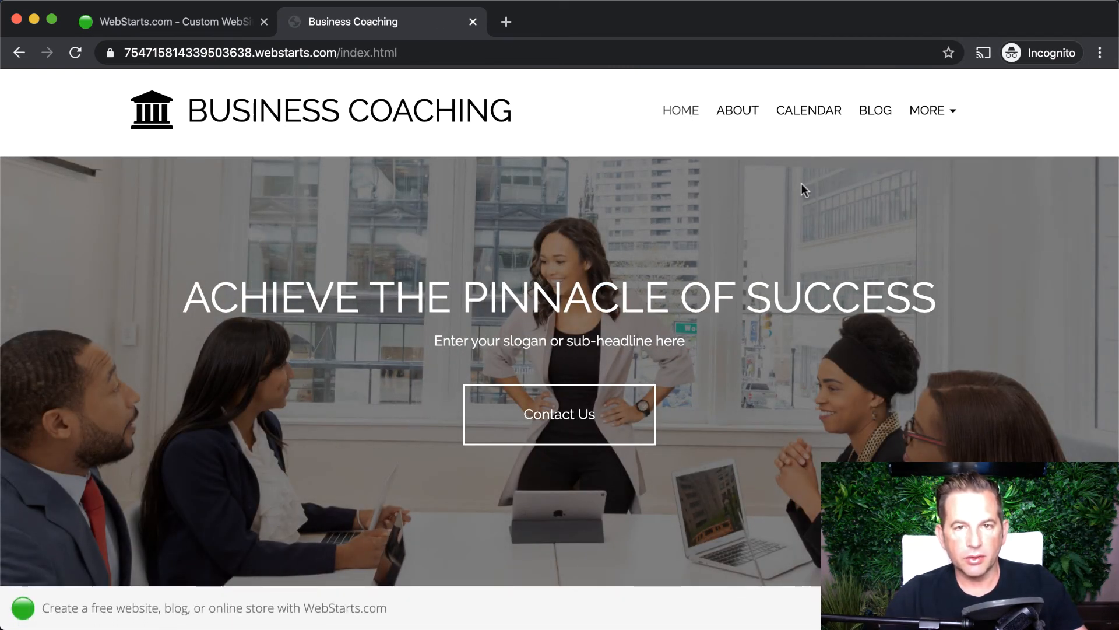
mouse_move(929, 109)
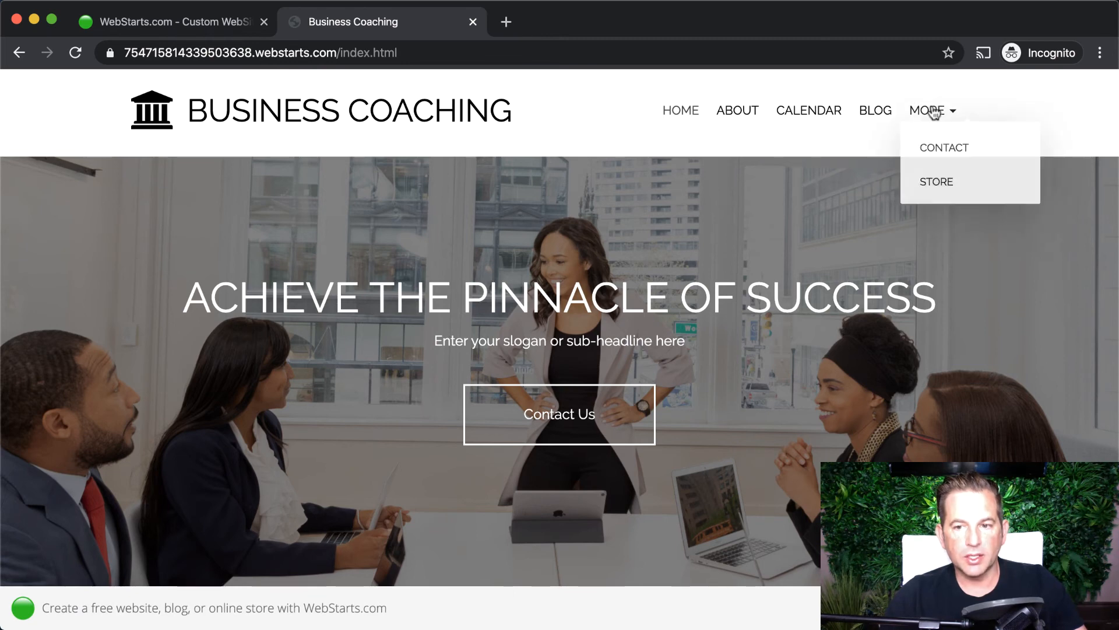
click(936, 185)
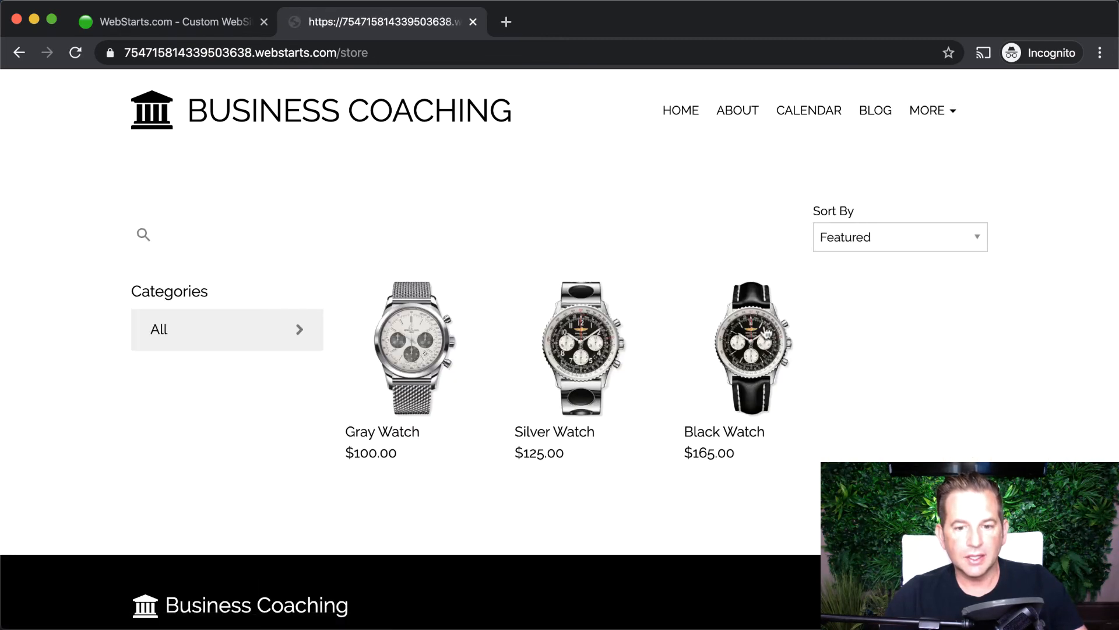
click(391, 332)
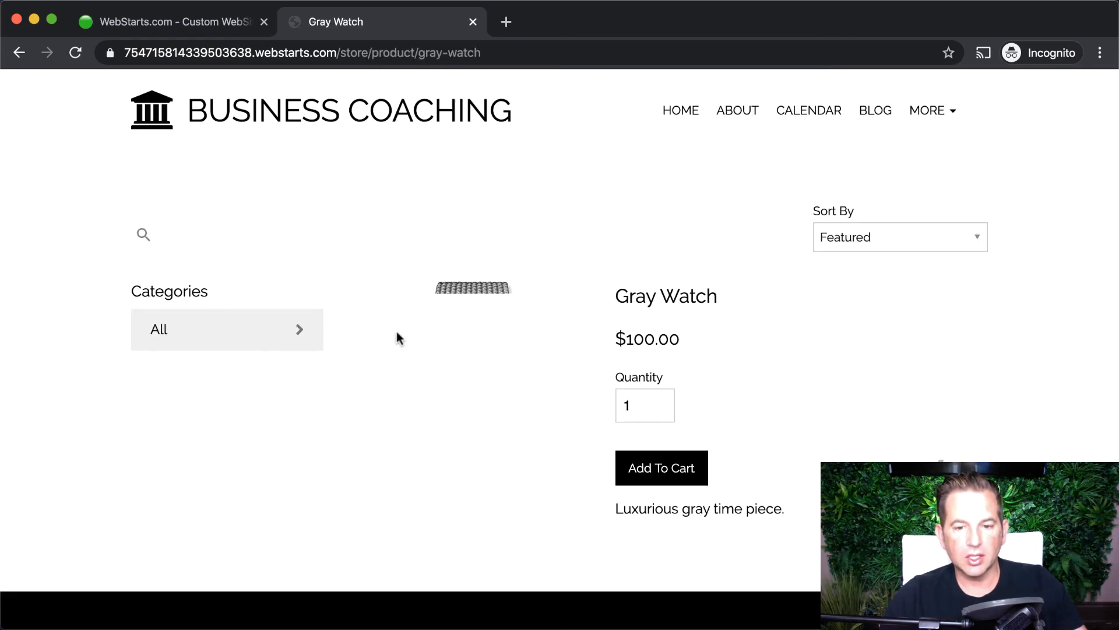
click(683, 472)
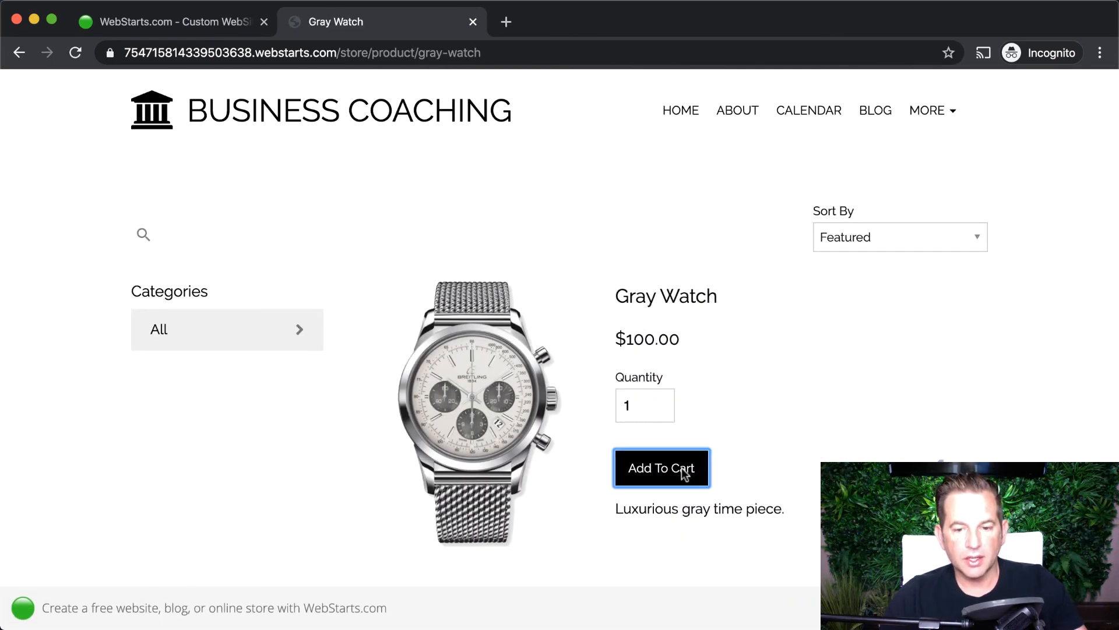
scroll(979, 571, down, 1)
- Proceed from the cart to checkout and reveal the existing-customer login form
click(979, 571)
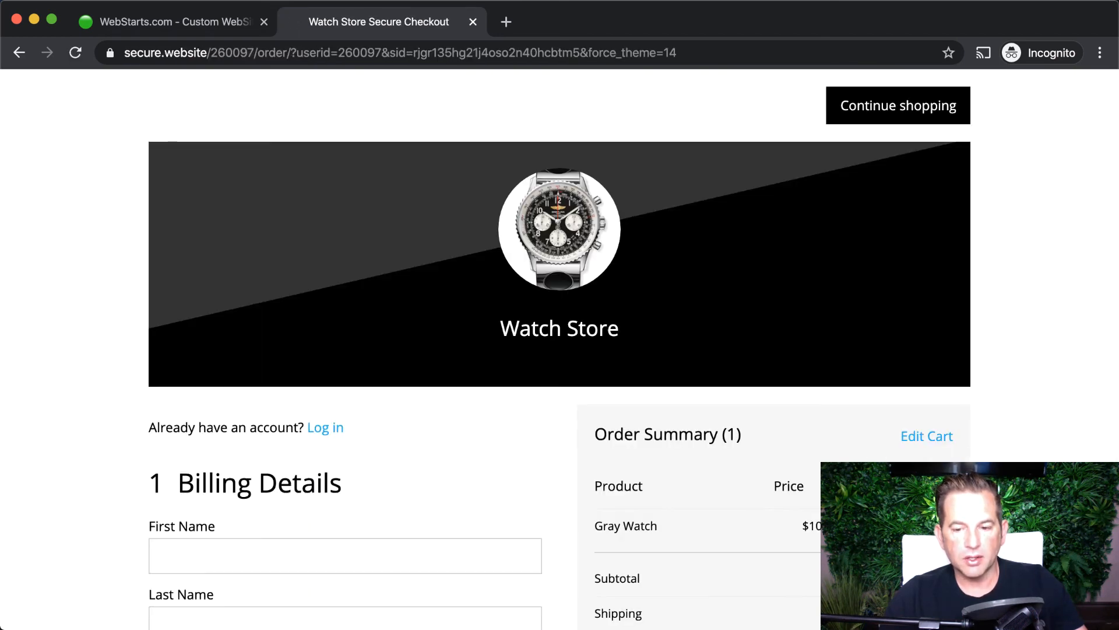
scroll(559, 350, down, 4)
scroll(559, 350, up, 4)
scroll(560, 350, down, 1)
scroll(300, 163, down, 4)
click(325, 170)
- Tick 'Save this information for next time' and return to the top of checkout
scroll(449, 233, up, 5)
scroll(470, 250, down, 1)
scroll(467, 257, down, 8)
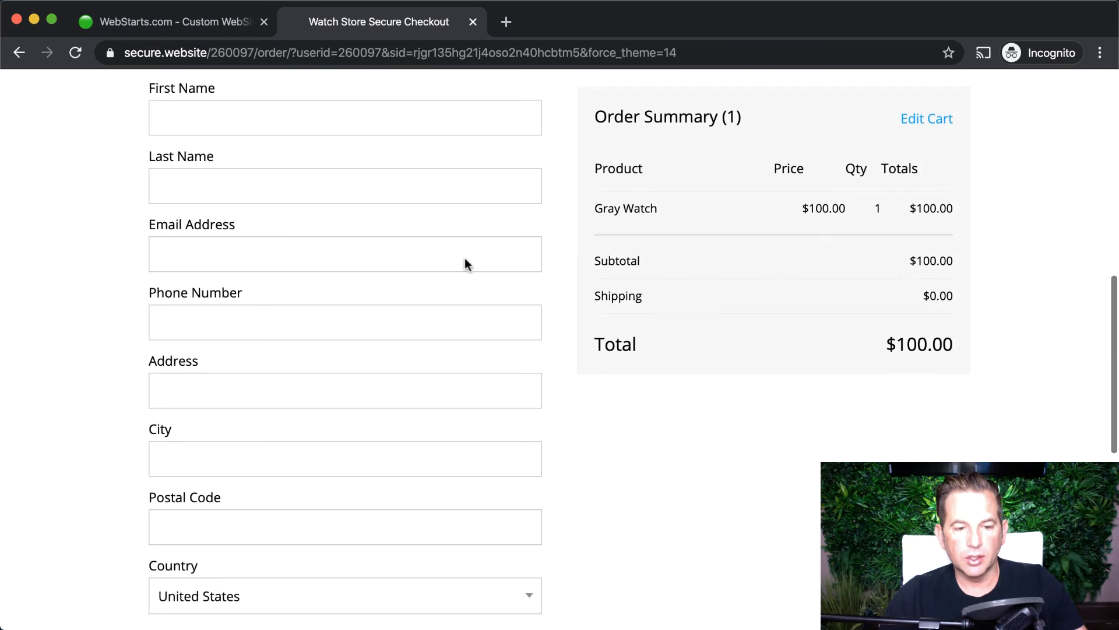
scroll(466, 259, down, 4)
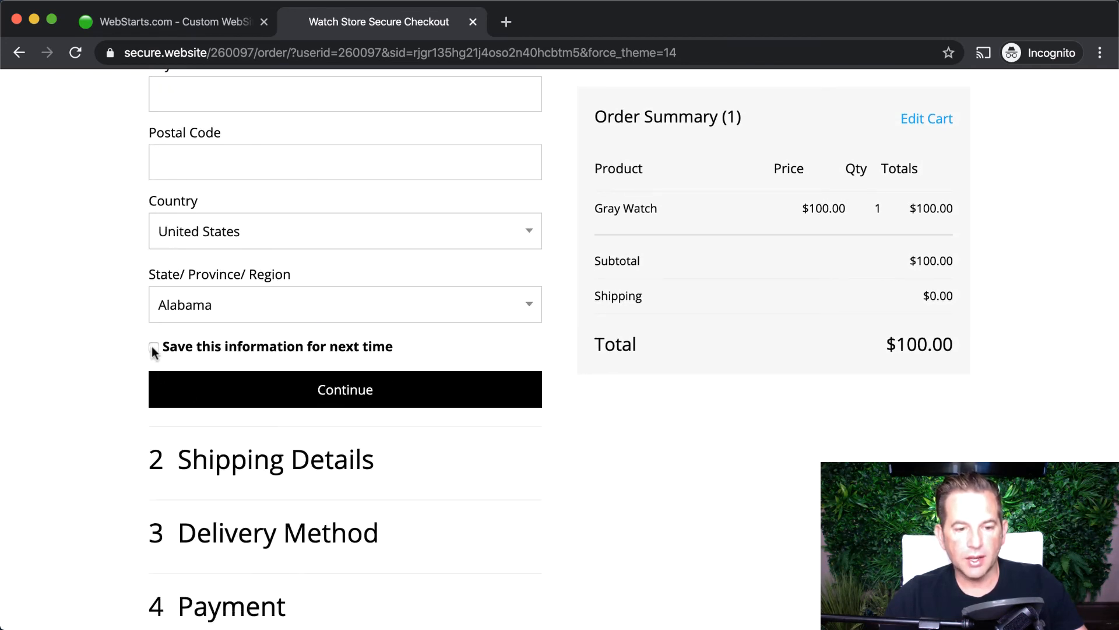
click(154, 349)
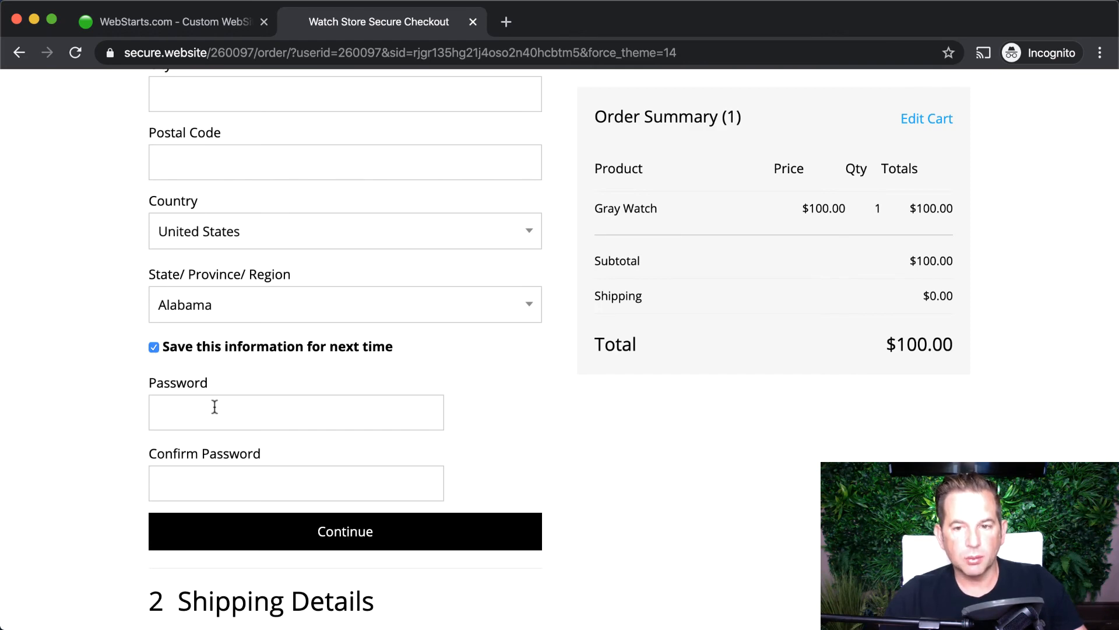
scroll(213, 407, up, 10)
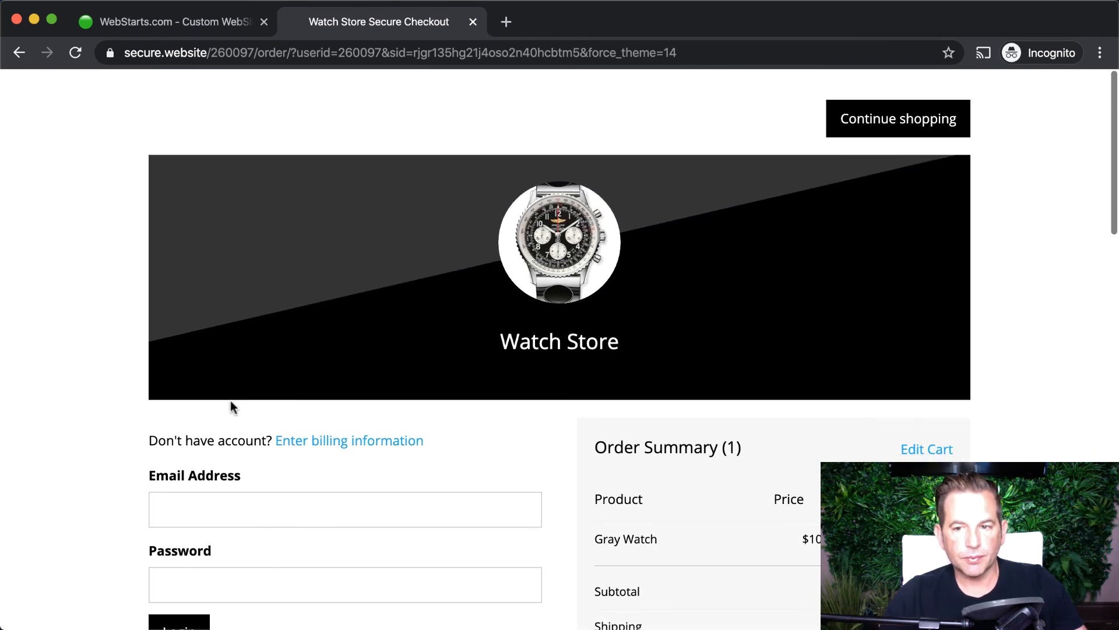
- Close the checkout tab and switch to the Home page without saving the store page changes
click(473, 22)
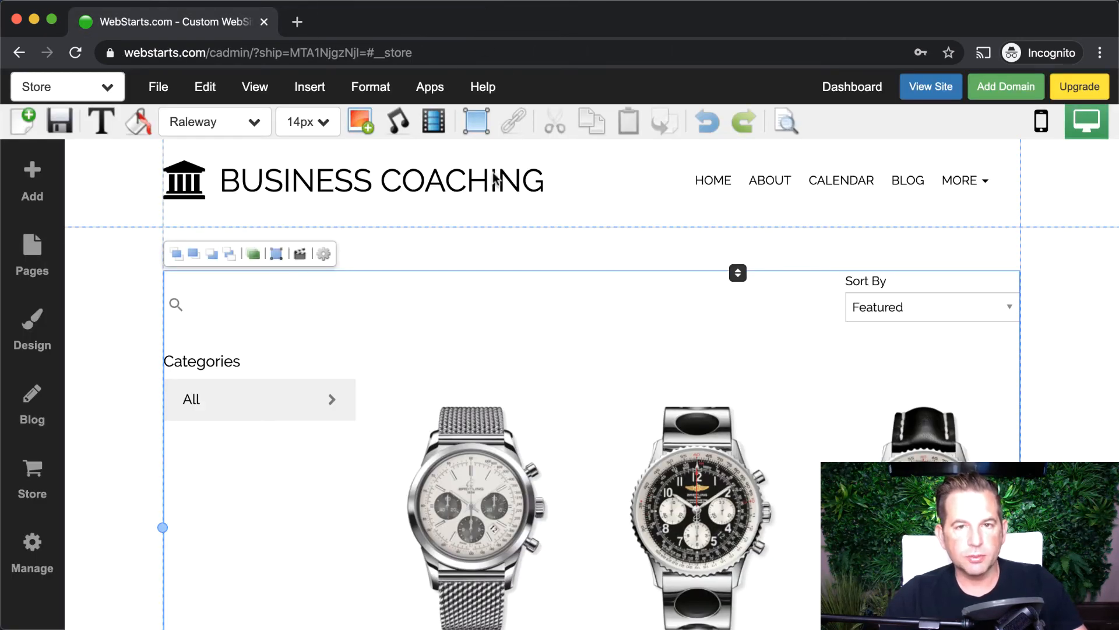
click(108, 88)
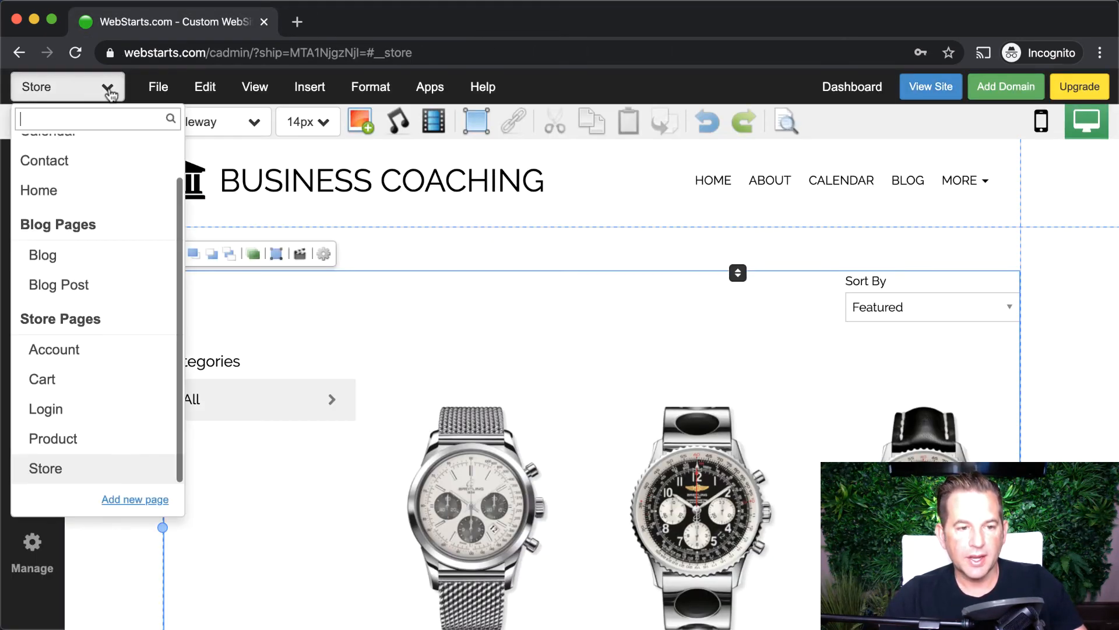
scroll(96, 198, up, 1)
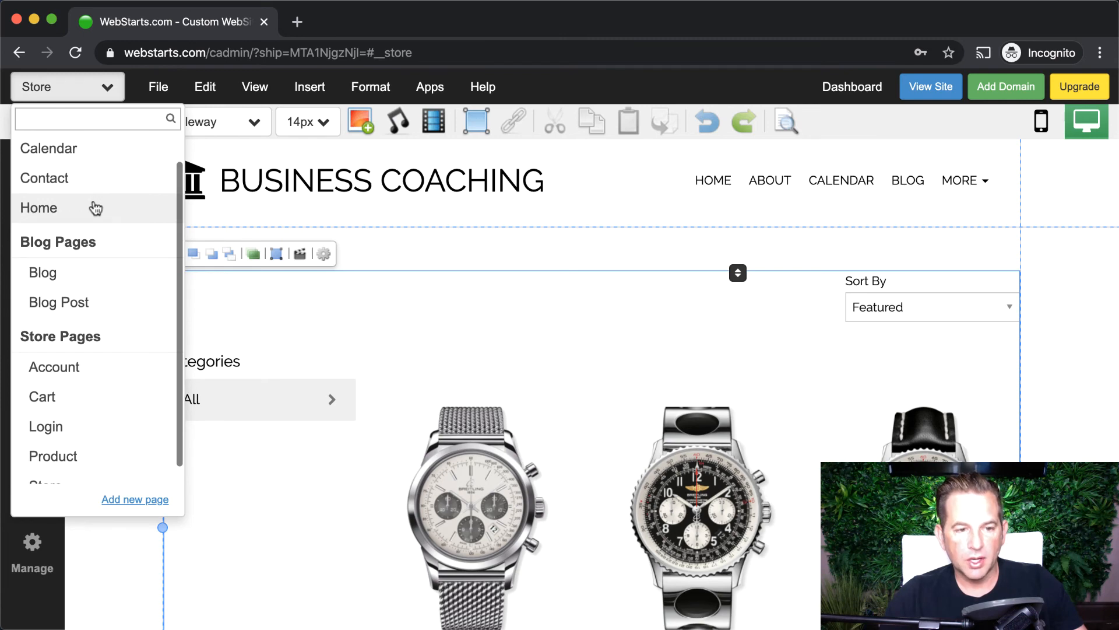
click(98, 206)
click(649, 487)
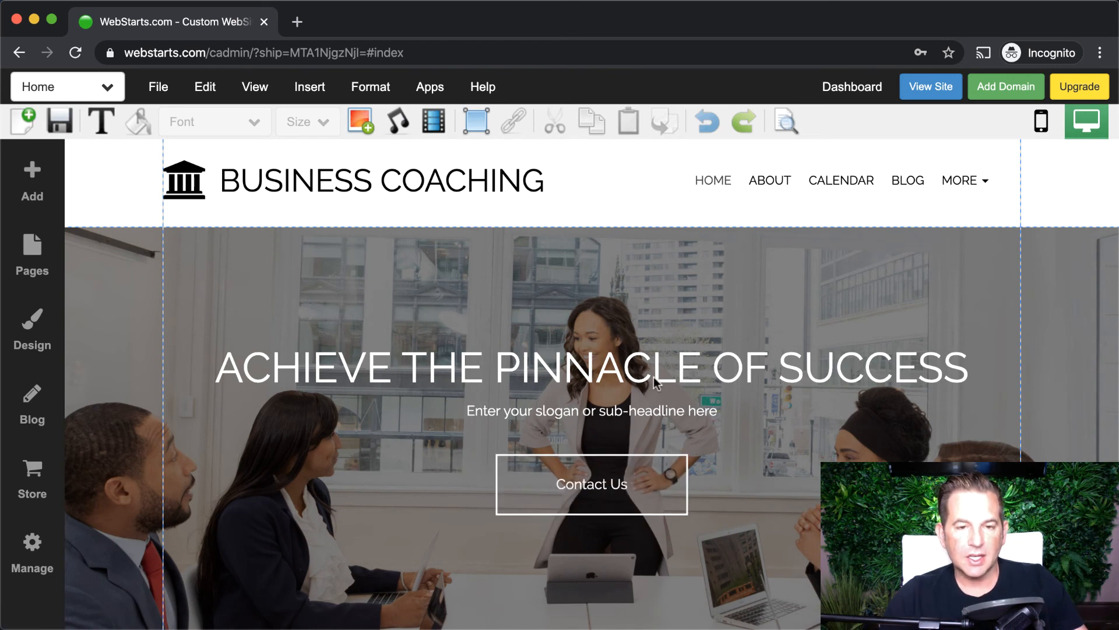
- Retype the hero headline as 'GREAT DEALS ON FANCY WATCHES'
click(594, 374)
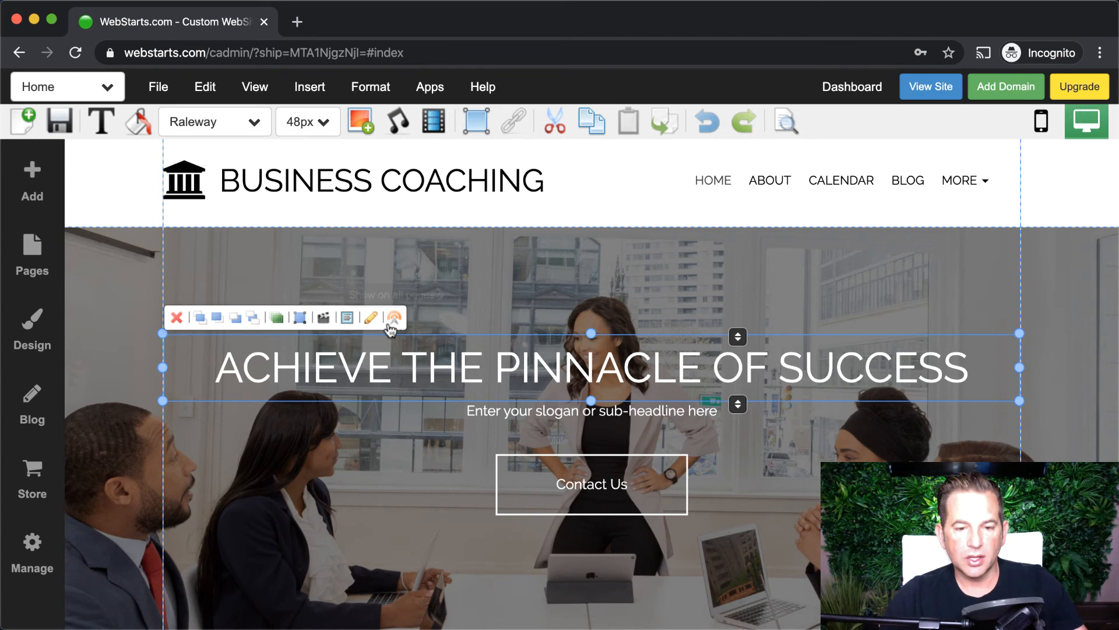
double_click(473, 378)
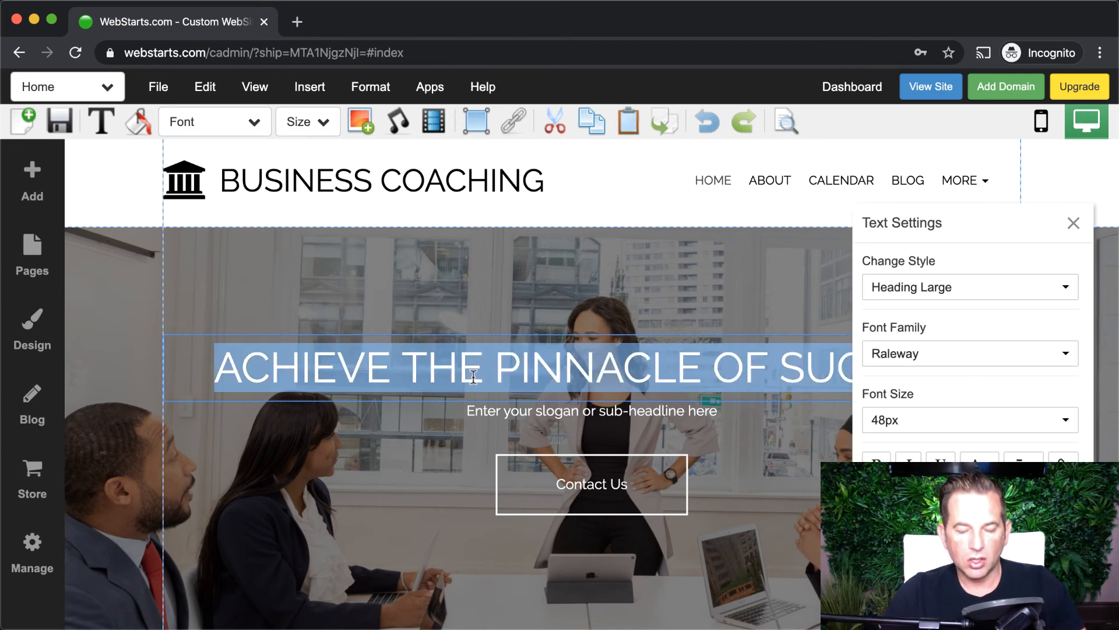
text(G)
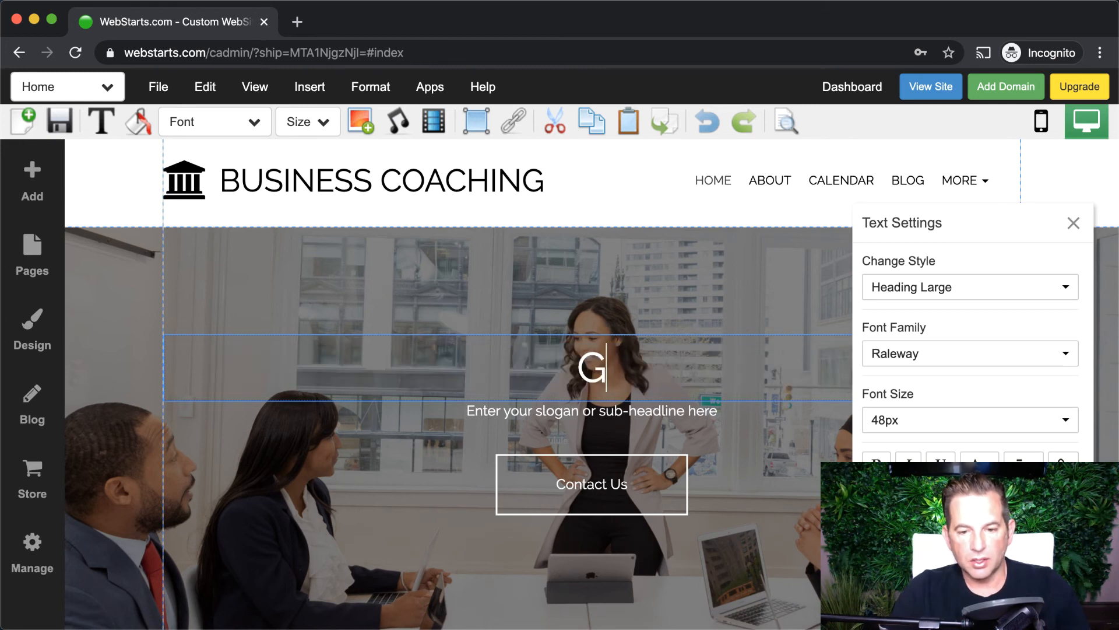
text(REAT DEALS ON FANCY WATCHES)
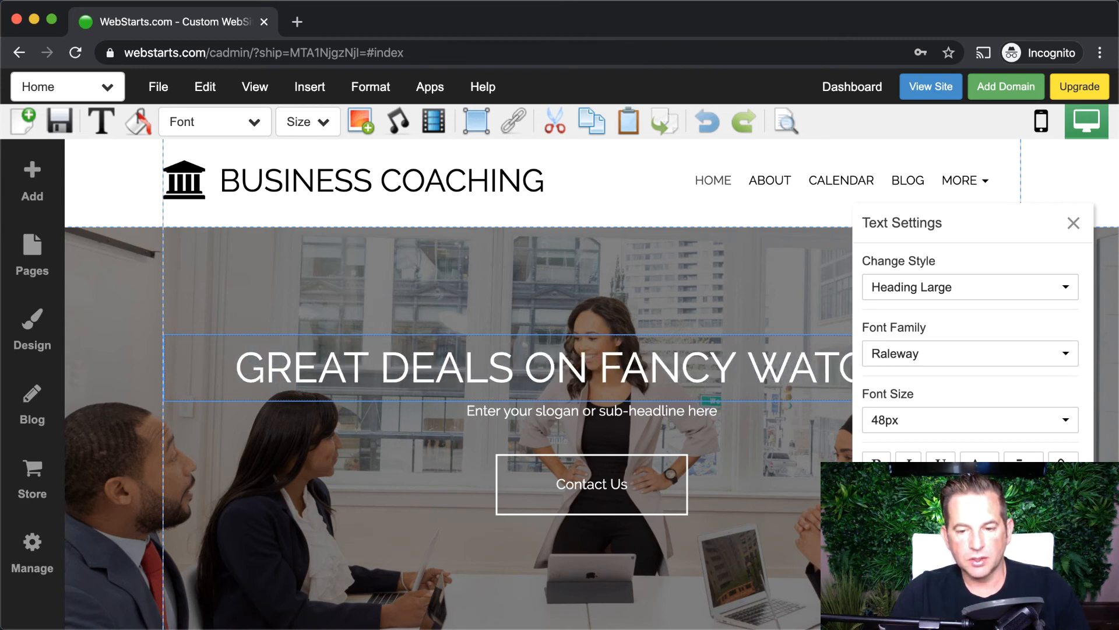
click(653, 421)
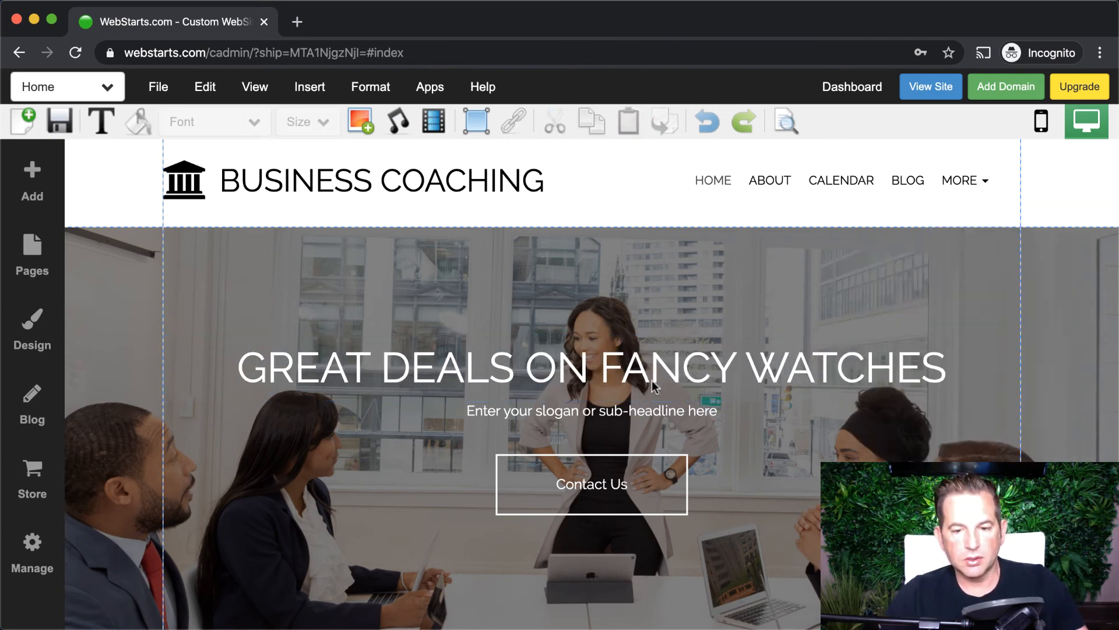
click(627, 471)
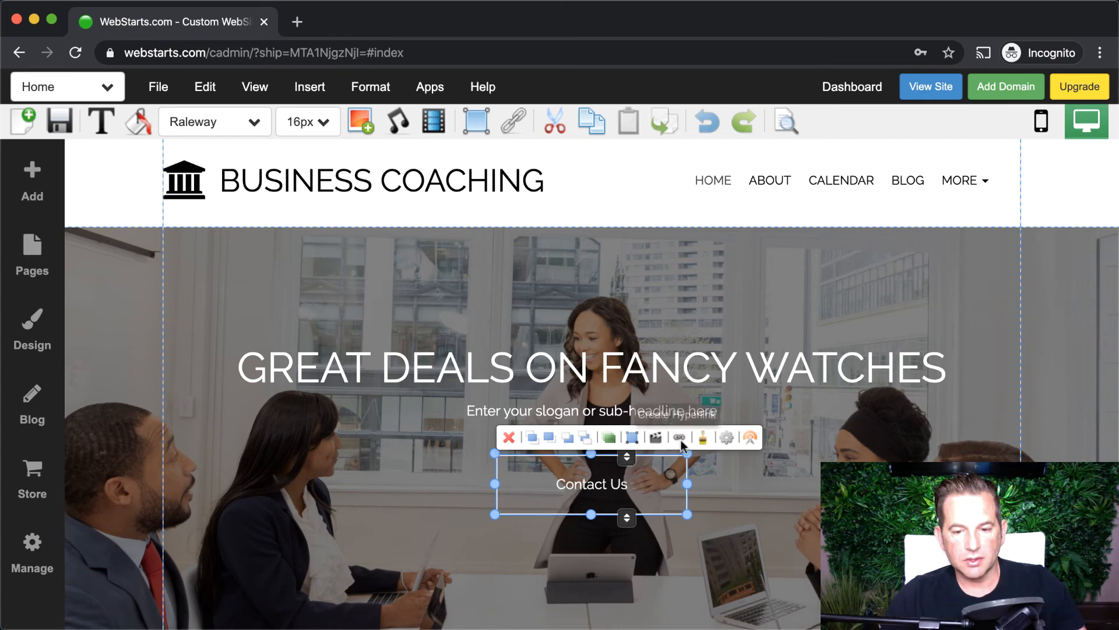
- Relabel the hero's Contact Us button as 'Shop Now'
click(727, 437)
triple_click(988, 235)
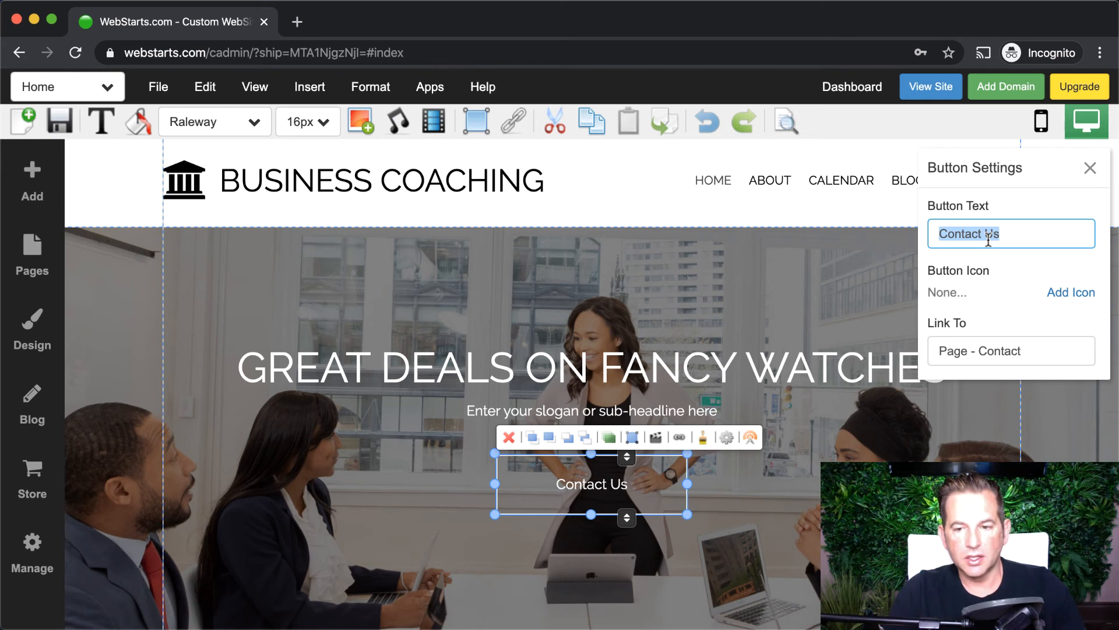
text(Shop Now)
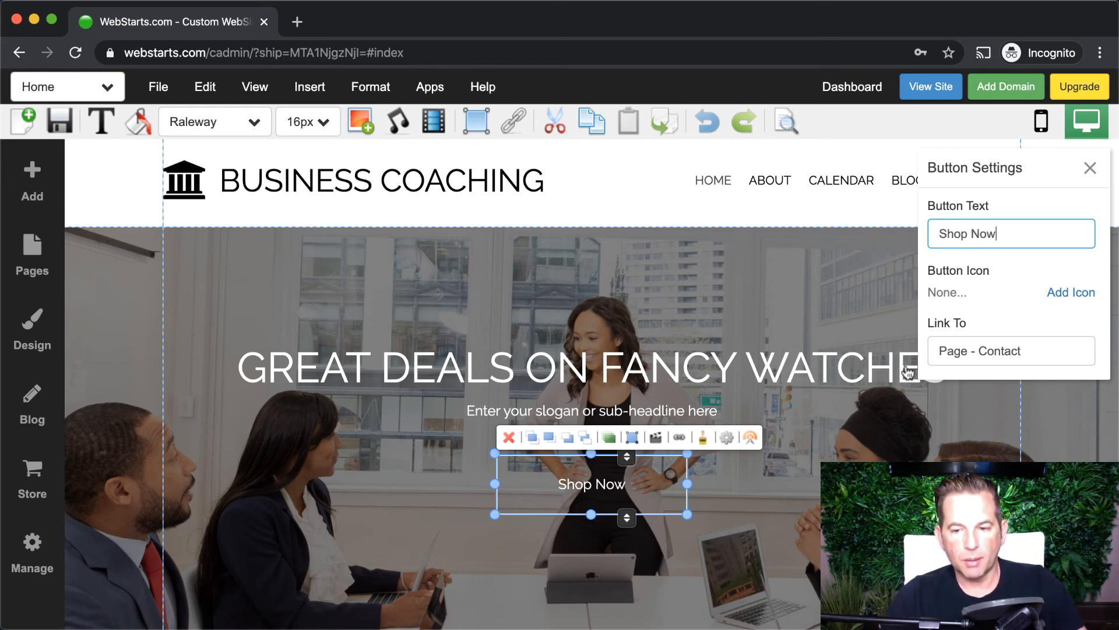
- Link the Shop Now button to the Store page and save the home page, skipping the share prompt
click(956, 353)
click(593, 221)
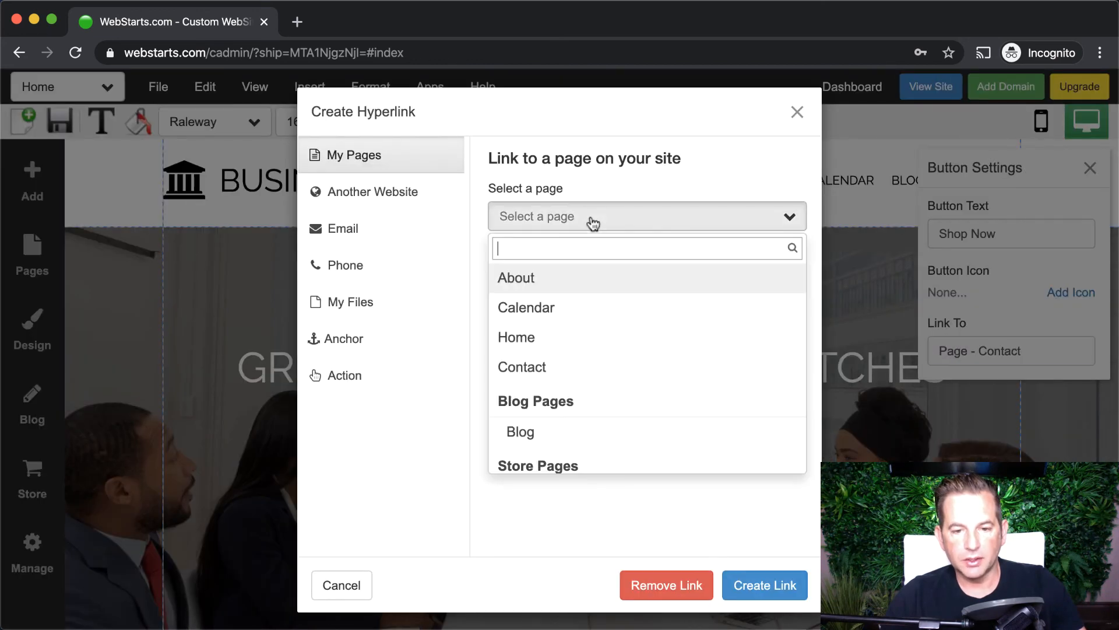
scroll(607, 399, down, 5)
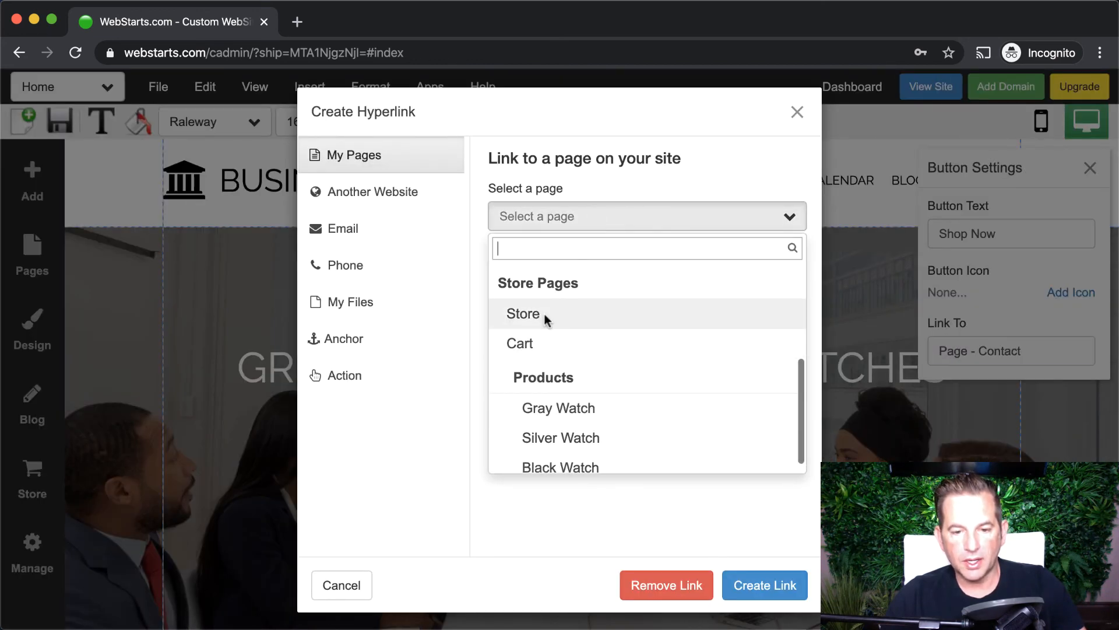
click(544, 313)
click(792, 590)
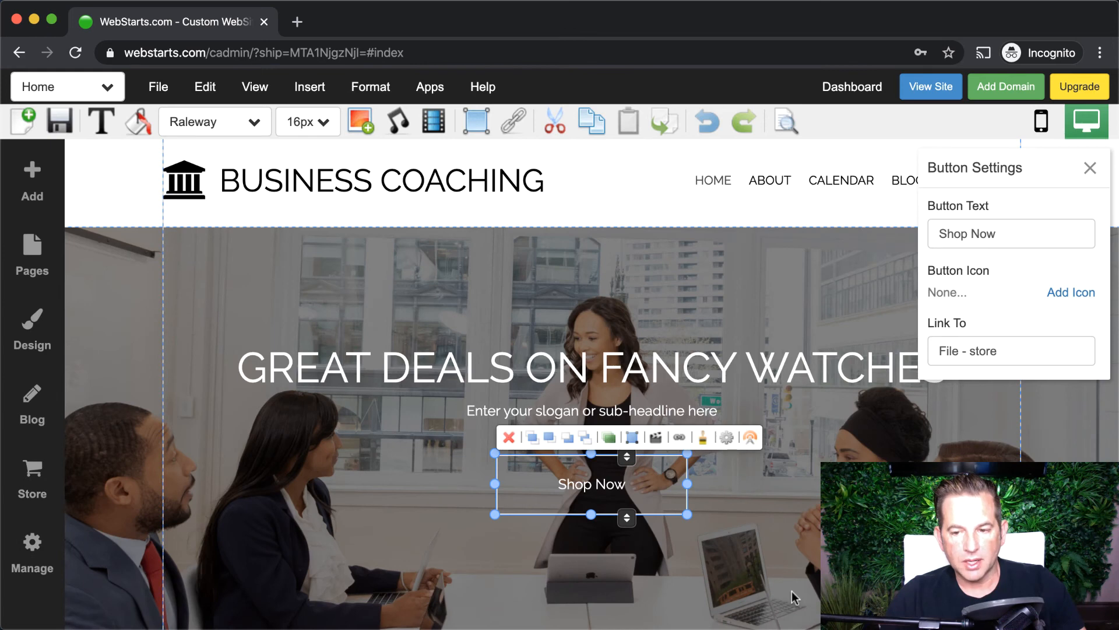
click(1089, 168)
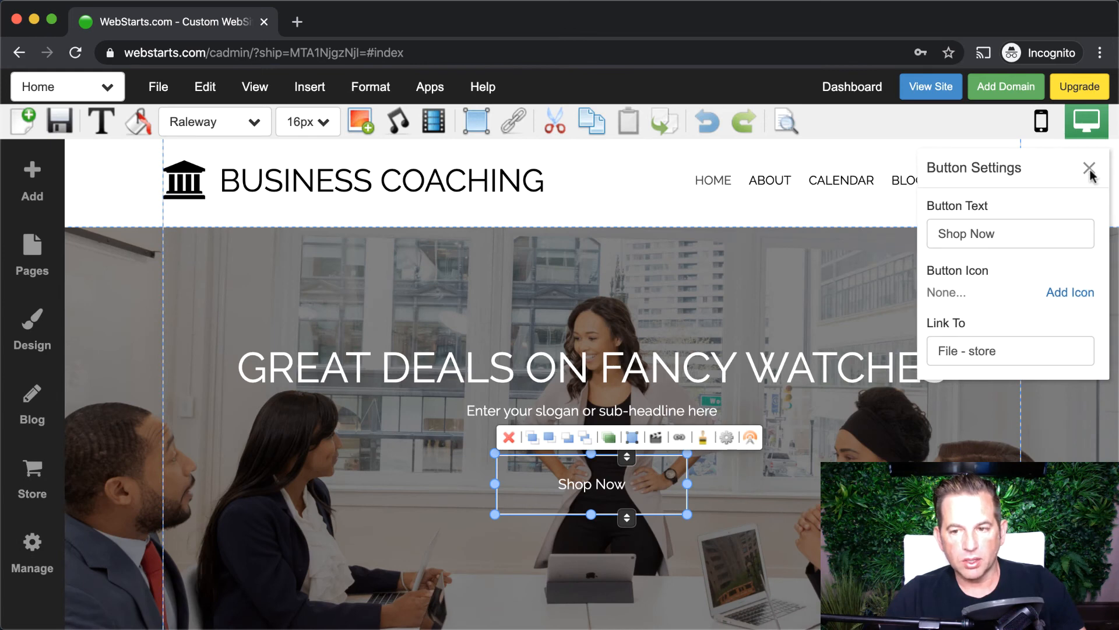
click(67, 127)
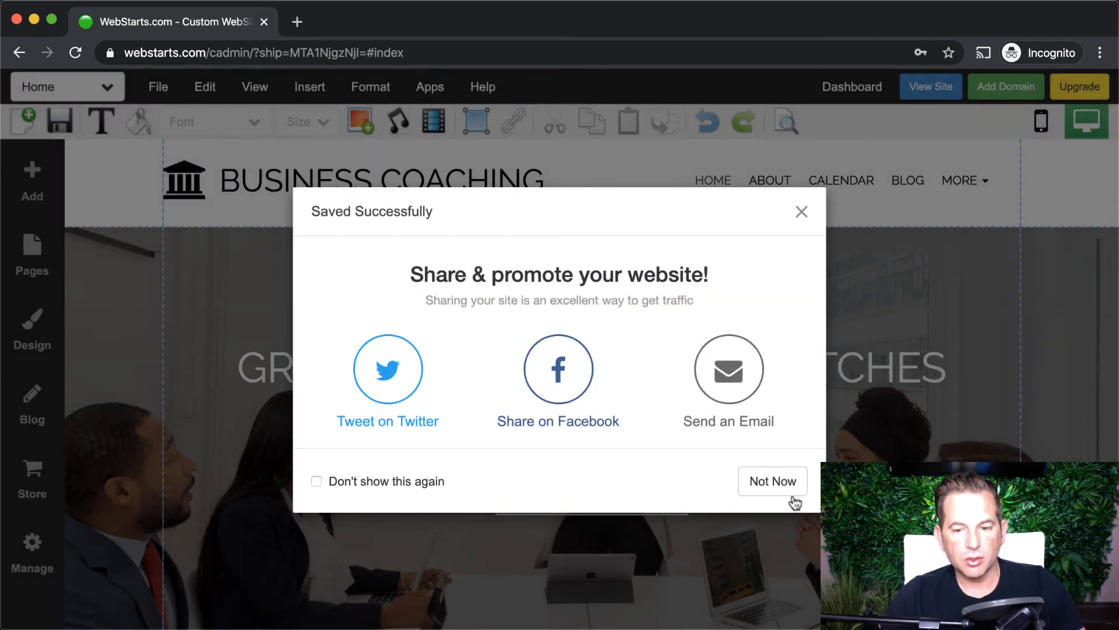
click(791, 488)
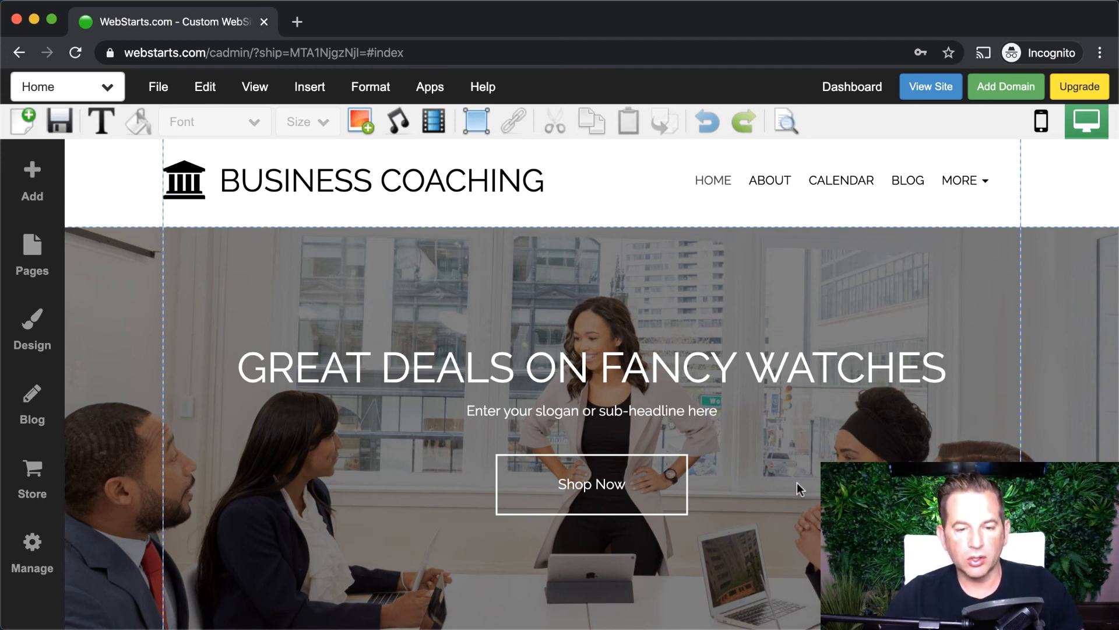
click(140, 204)
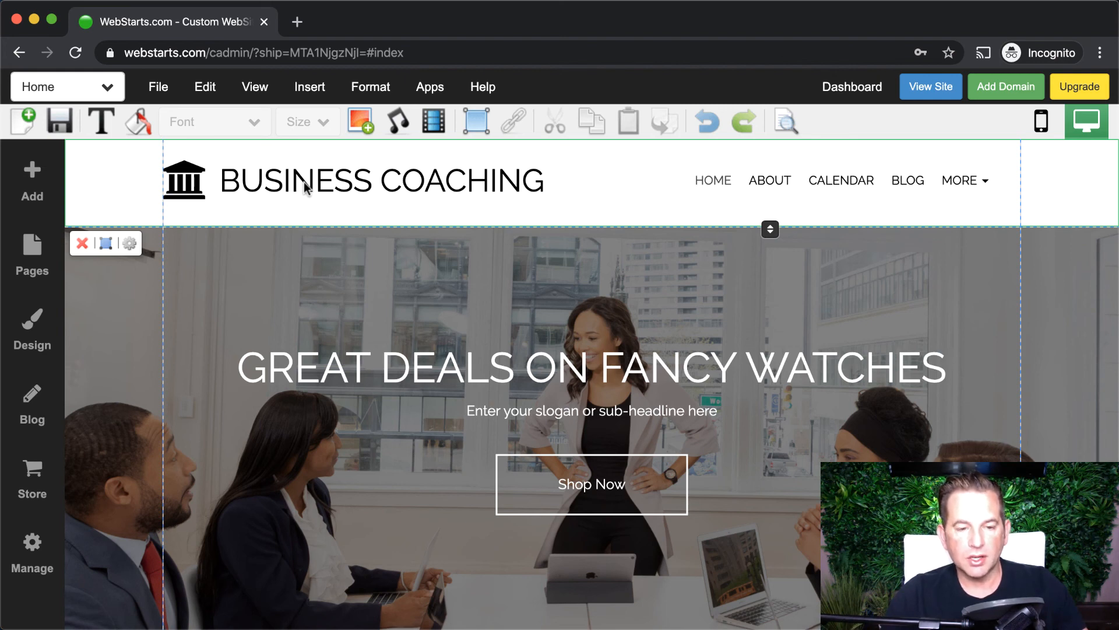
click(195, 185)
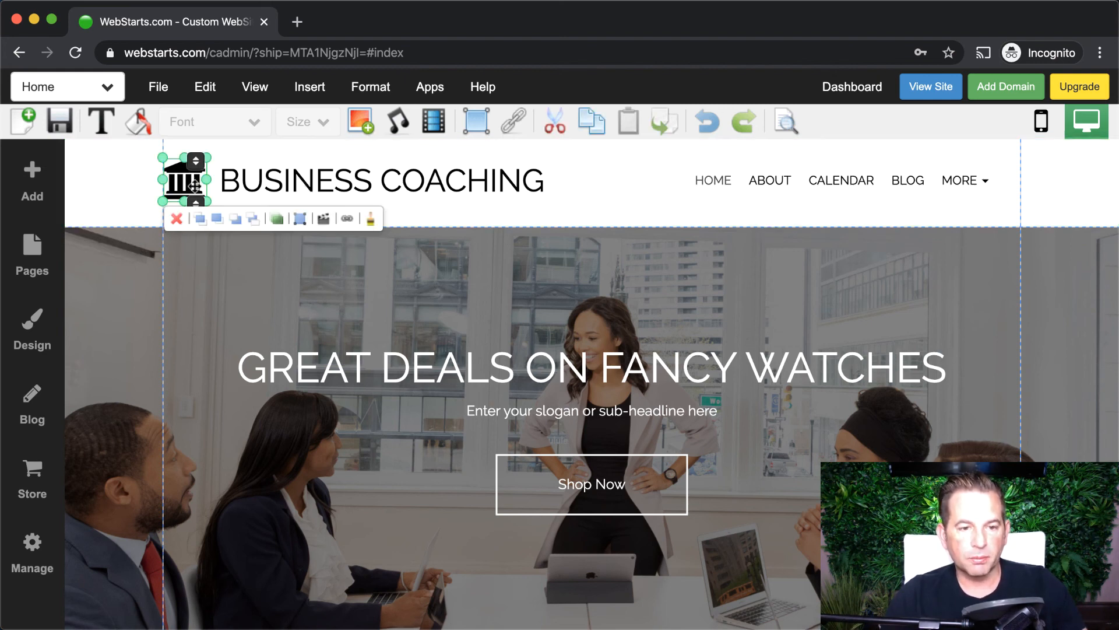
click(310, 185)
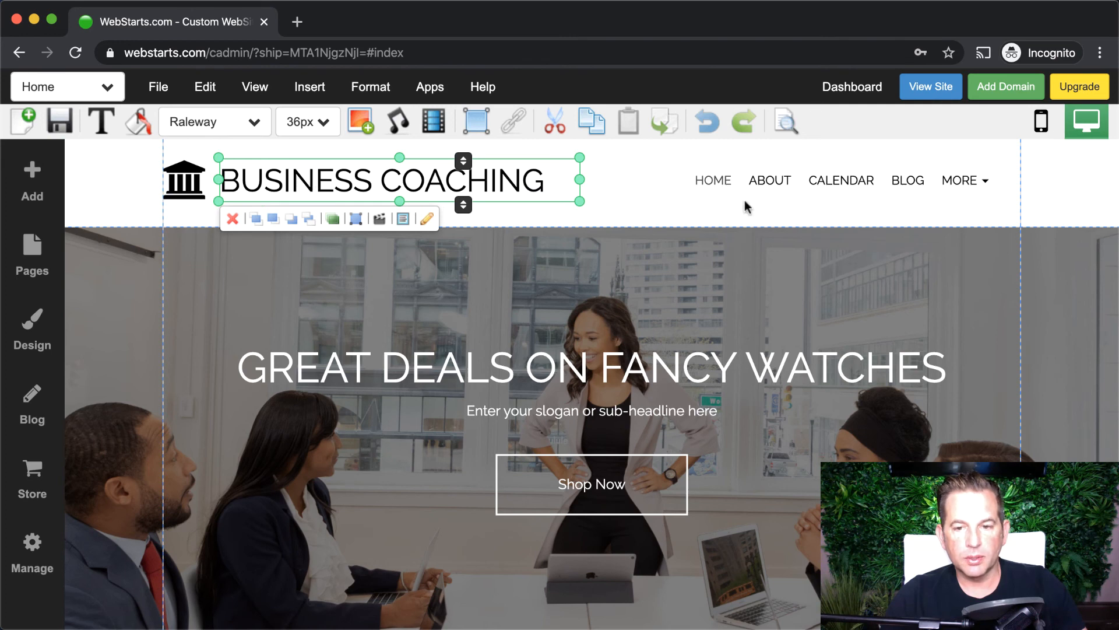
click(800, 192)
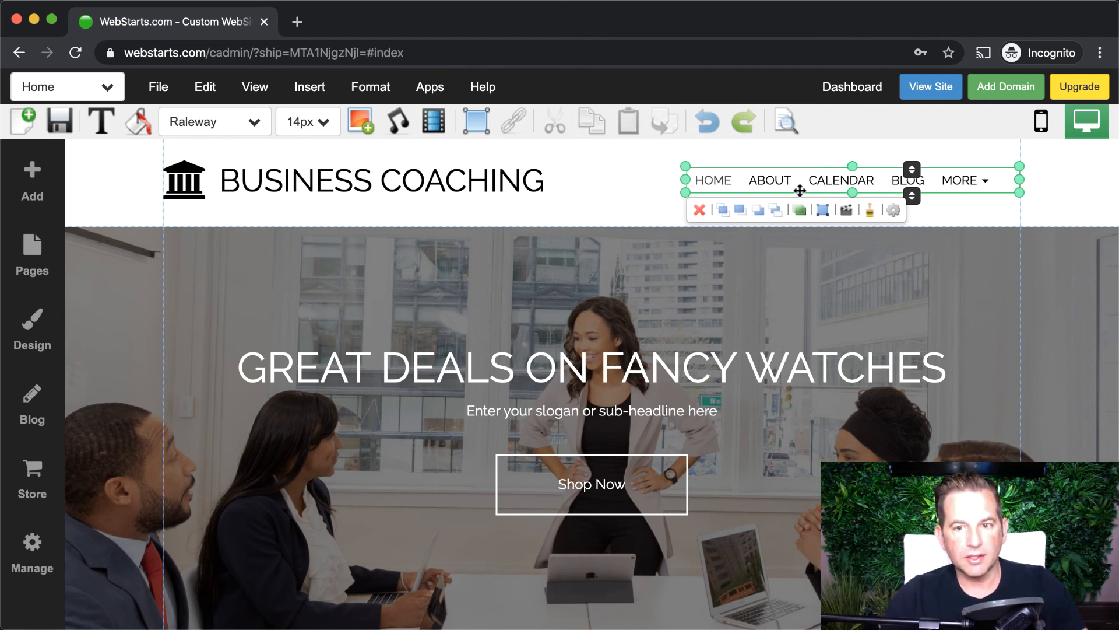
scroll(760, 265, down, 15)
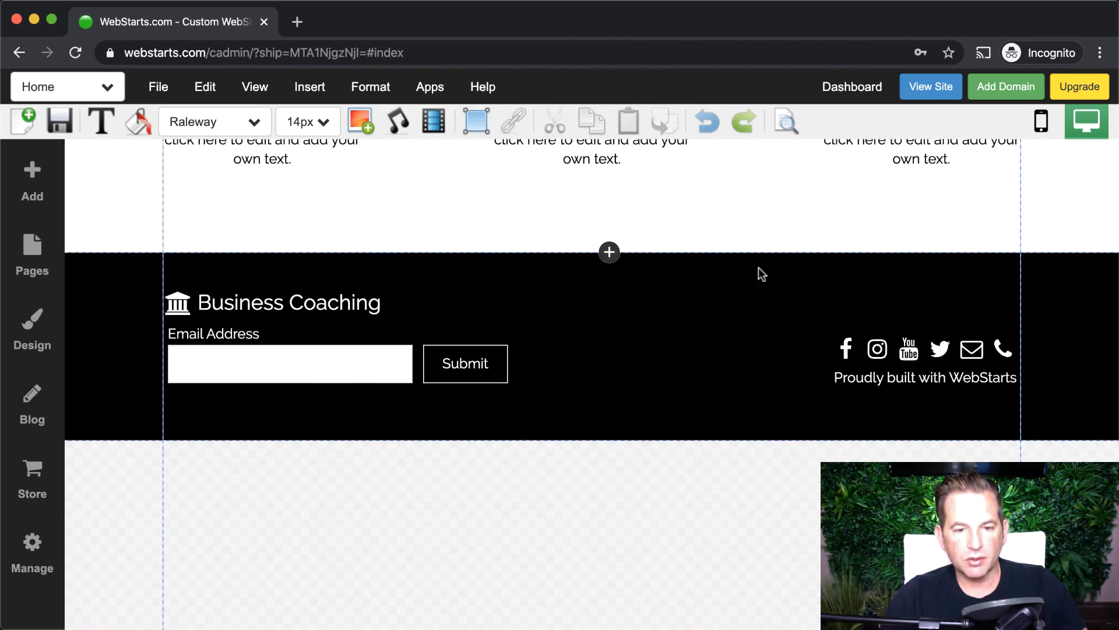
click(490, 260)
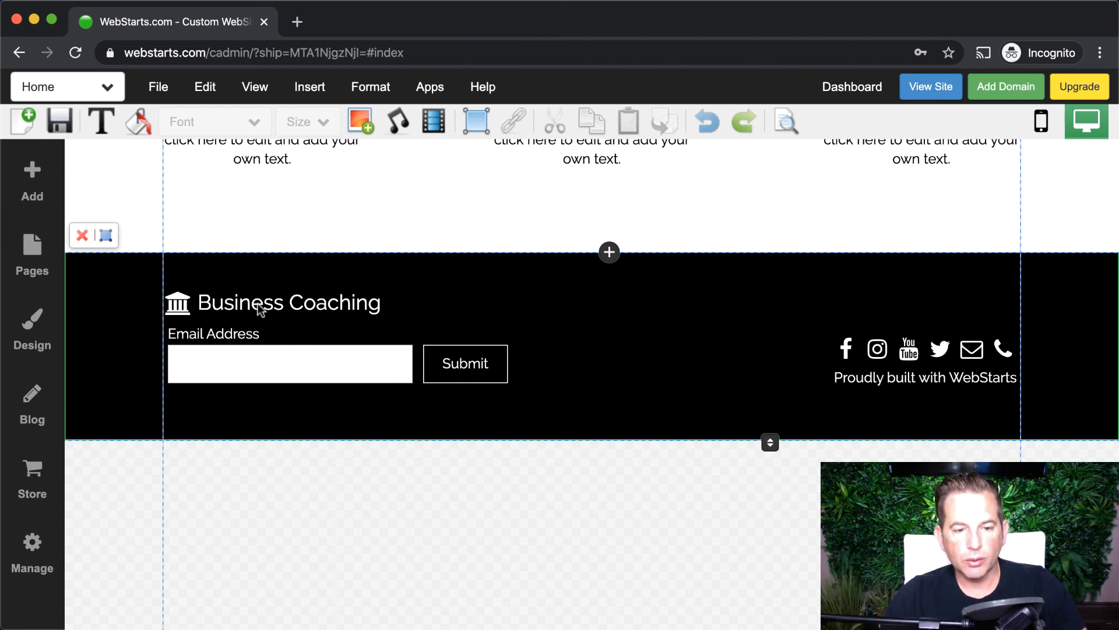
scroll(299, 355, up, 4)
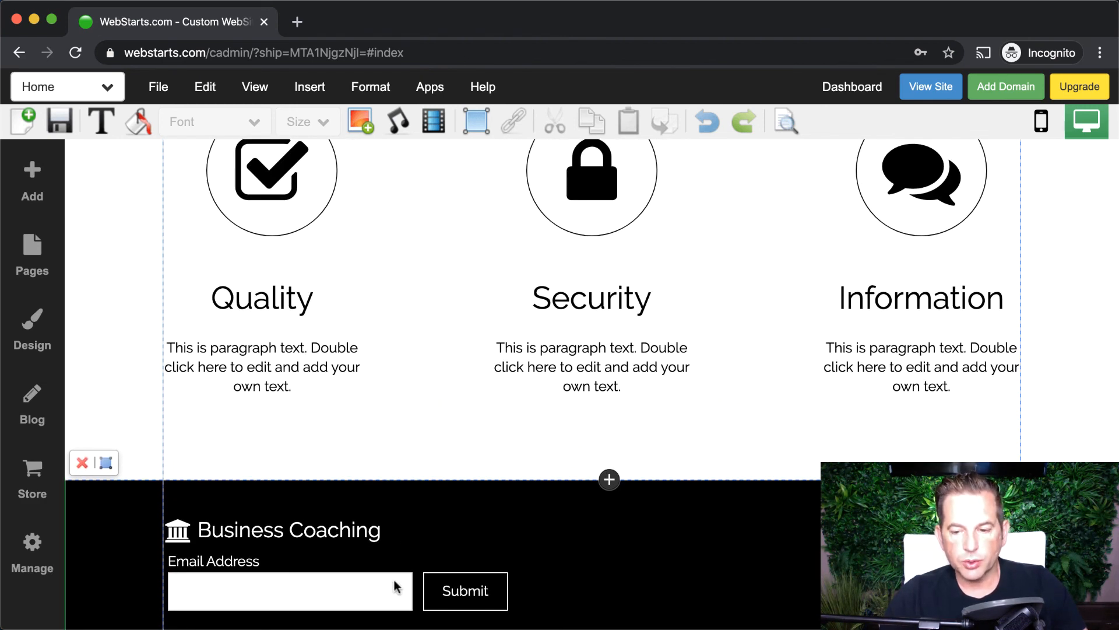
scroll(397, 586, up, 7)
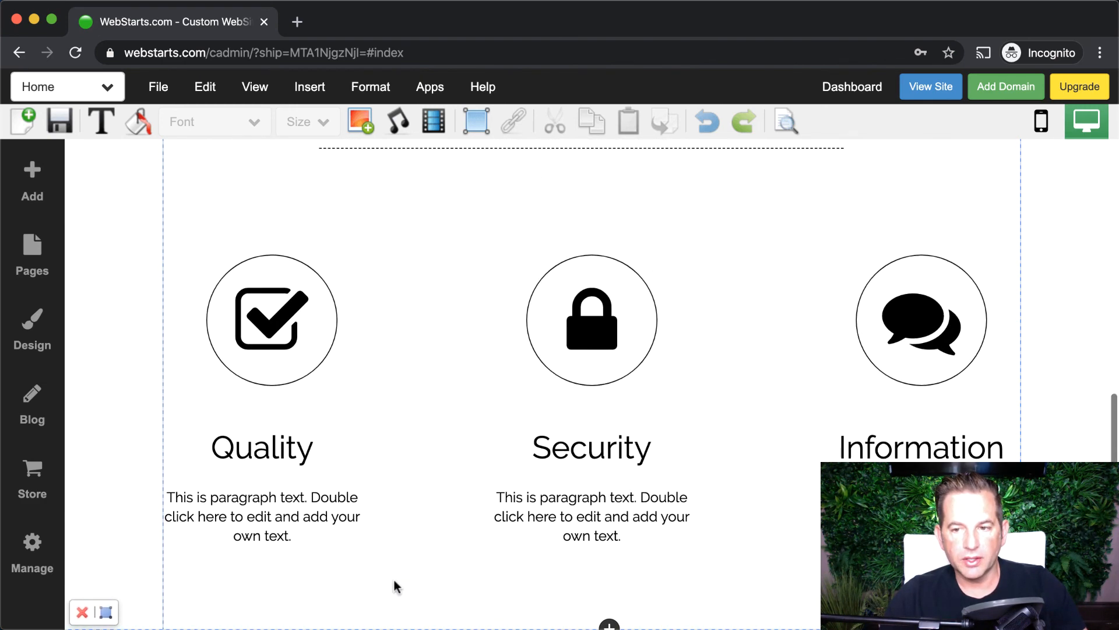
scroll(394, 580, up, 13)
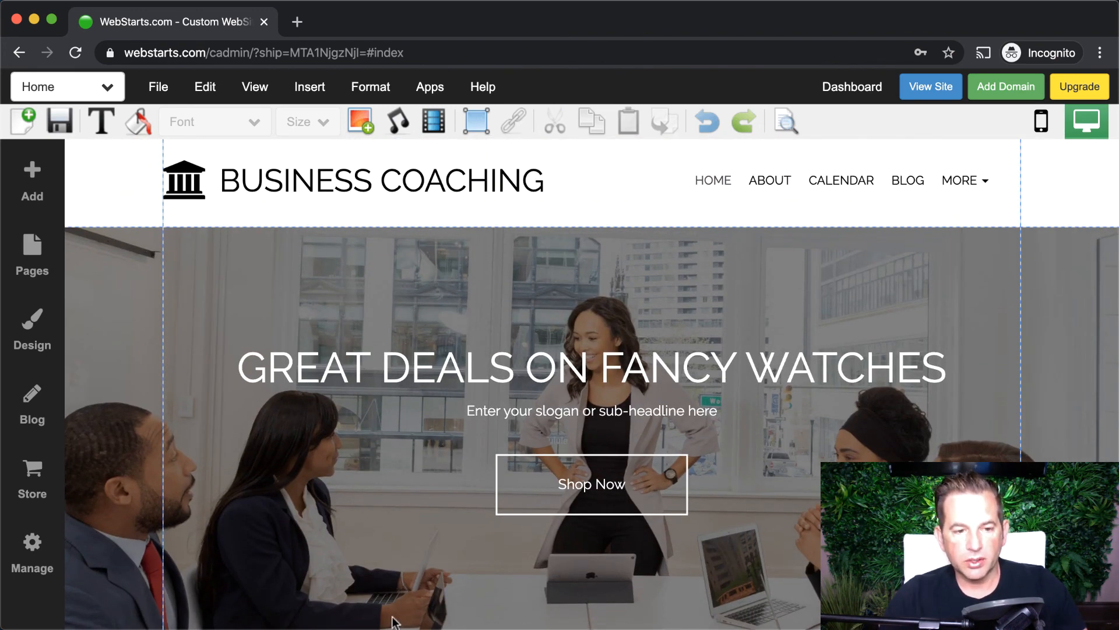
scroll(394, 579, down, 2)
scroll(169, 434, down, 5)
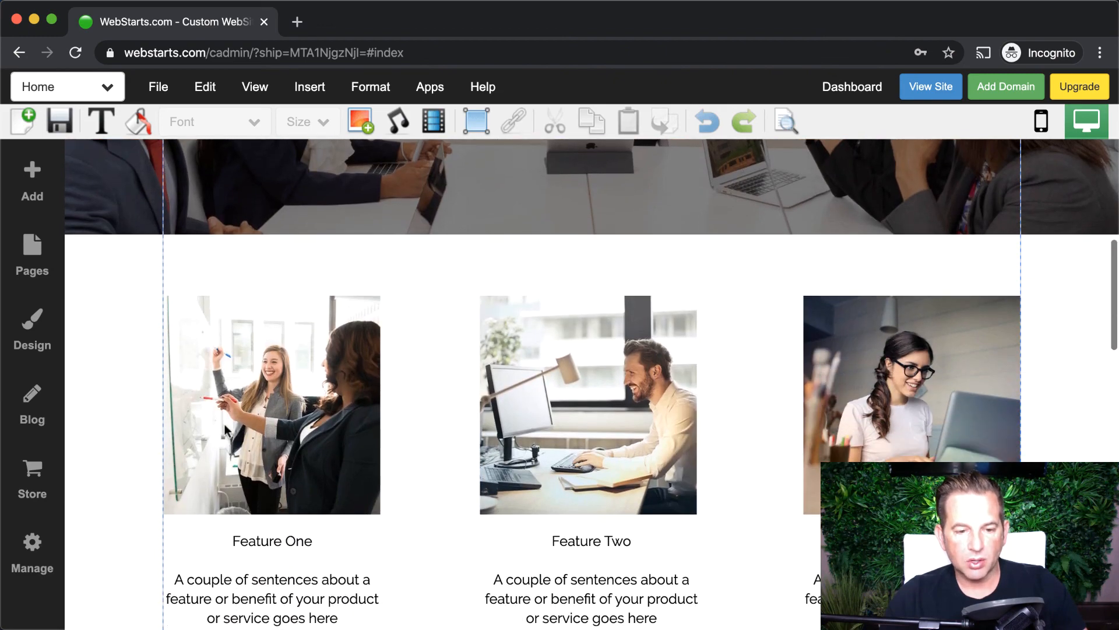
scroll(224, 425, up, 2)
scroll(225, 425, down, 2)
- Replace the three feature images with black-strap, silver mesh-strap and third watch photos from My Images
double_click(268, 417)
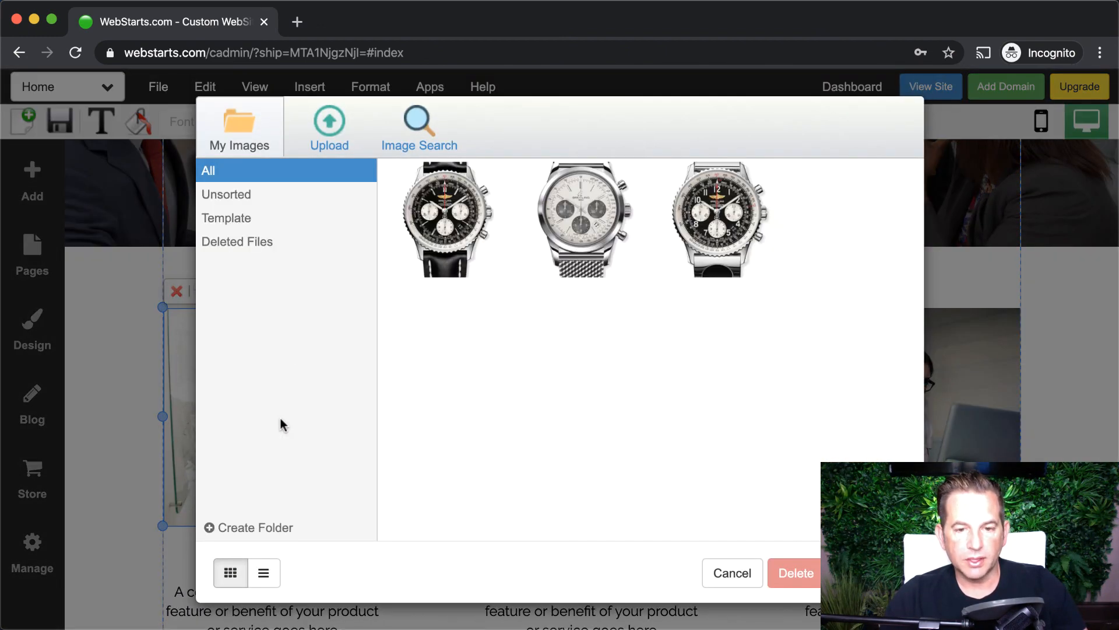
click(475, 215)
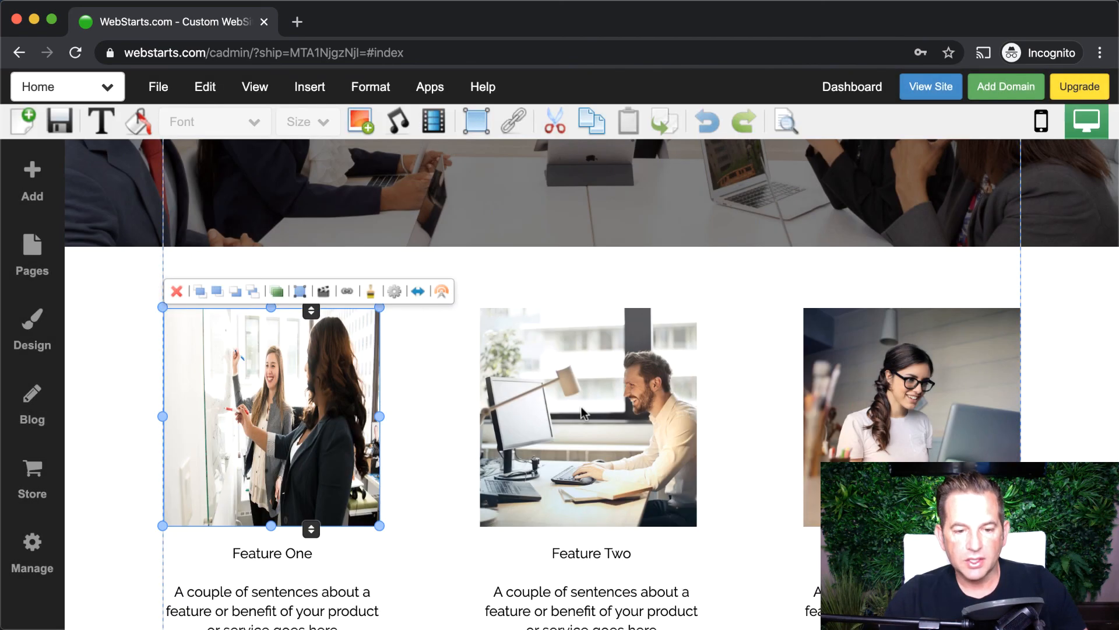
click(582, 407)
double_click(582, 408)
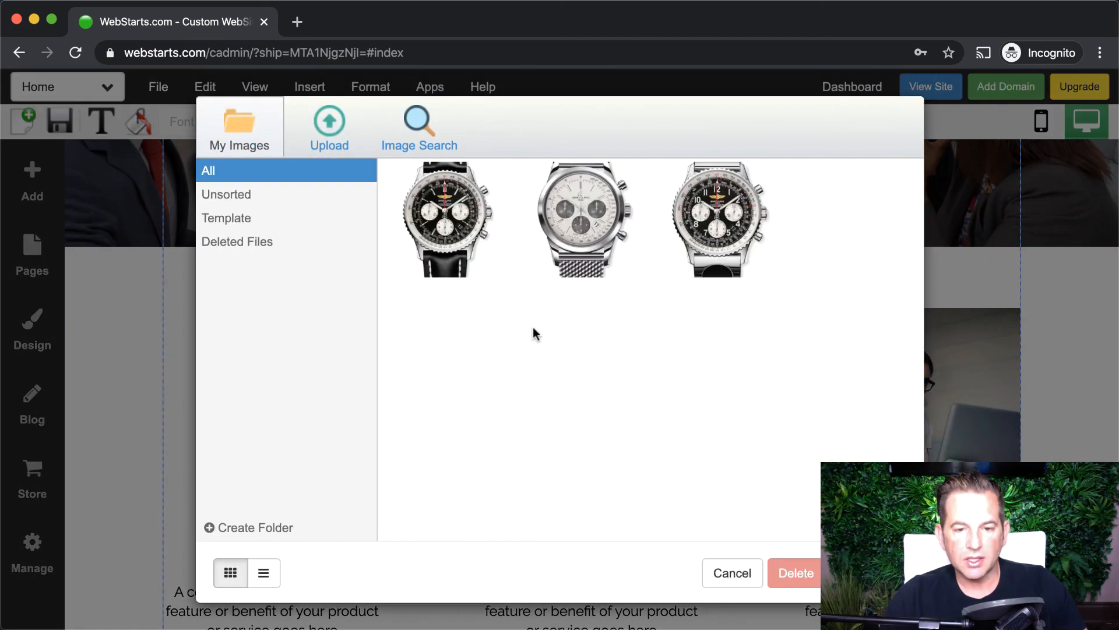
double_click(583, 232)
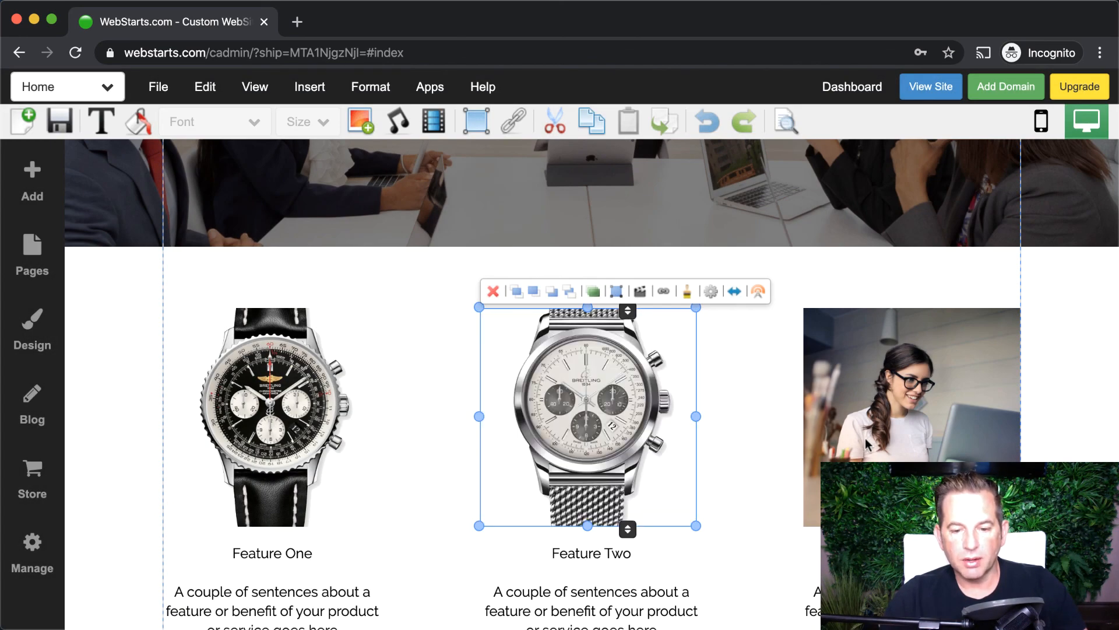
click(887, 441)
double_click(907, 440)
double_click(704, 211)
scroll(708, 302, up, 2)
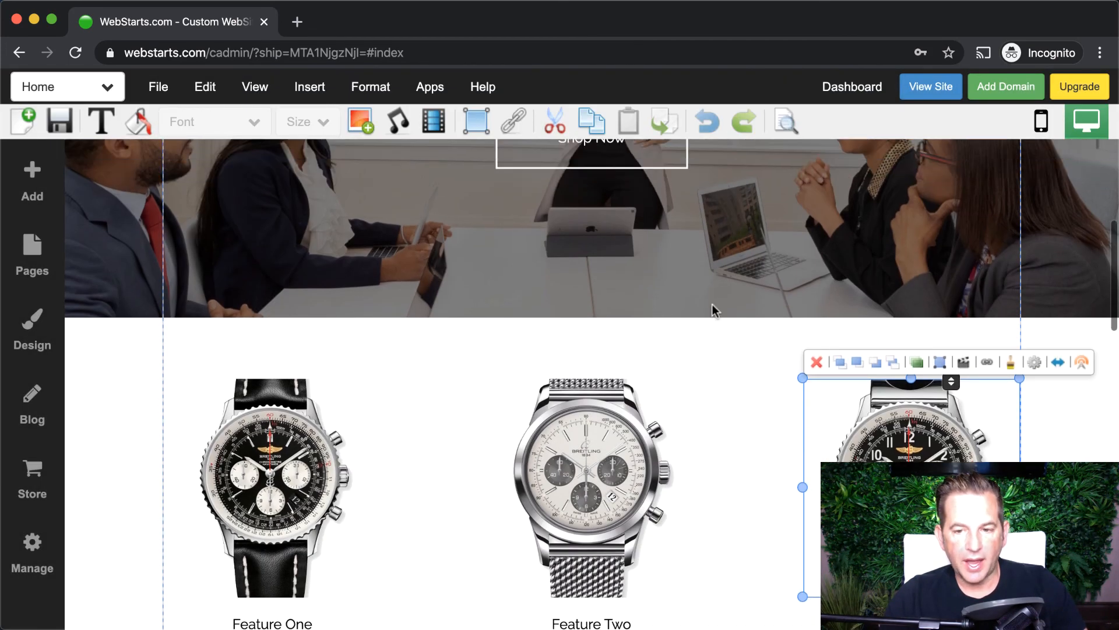
click(722, 373)
scroll(720, 370, up, 3)
scroll(718, 369, up, 3)
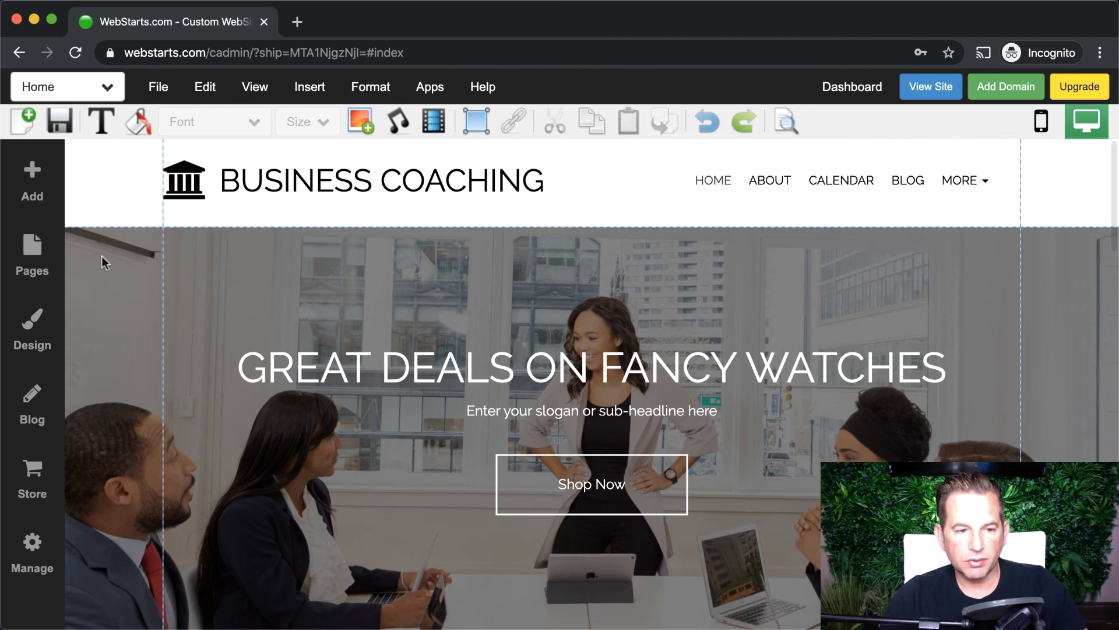
- Add a Heading Large text element to the page, then delete it
click(32, 169)
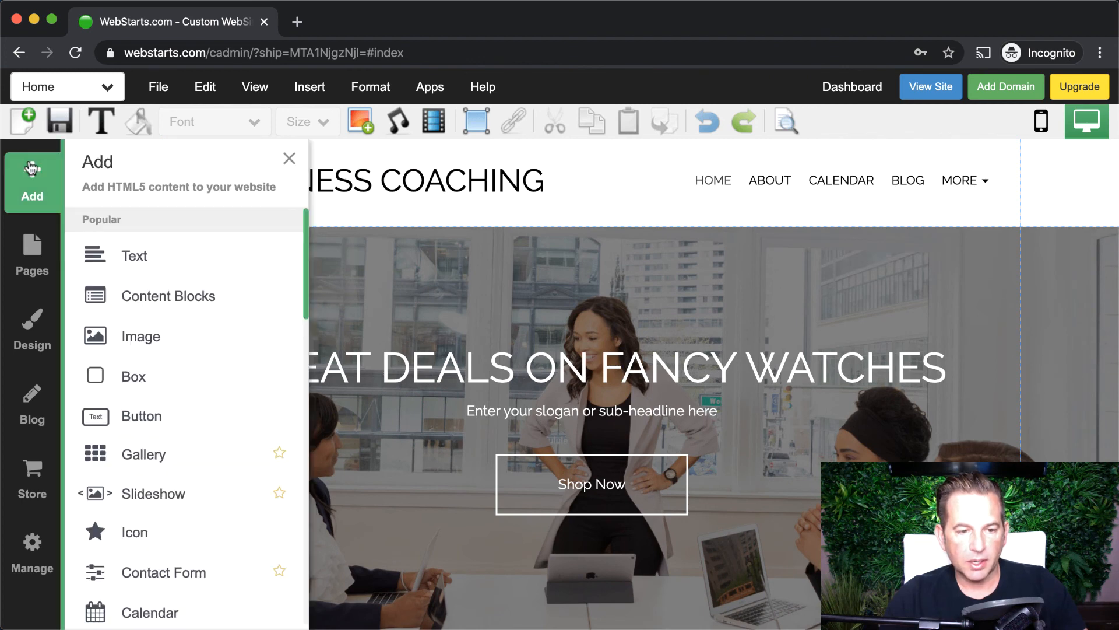
click(139, 260)
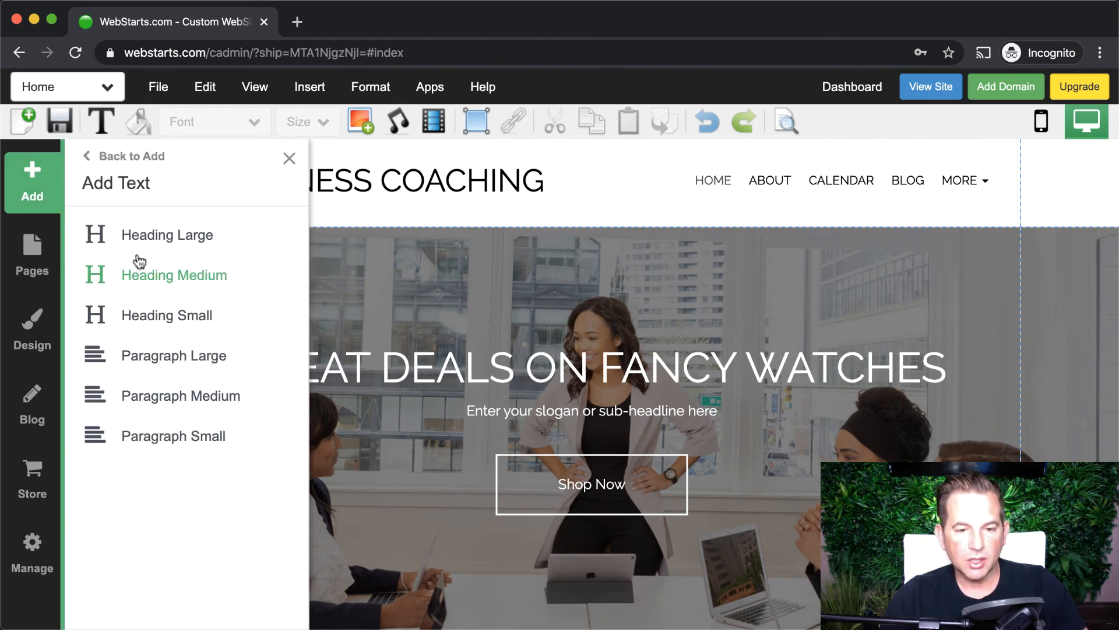
click(205, 233)
drag(322, 261, 326, 285)
click(221, 242)
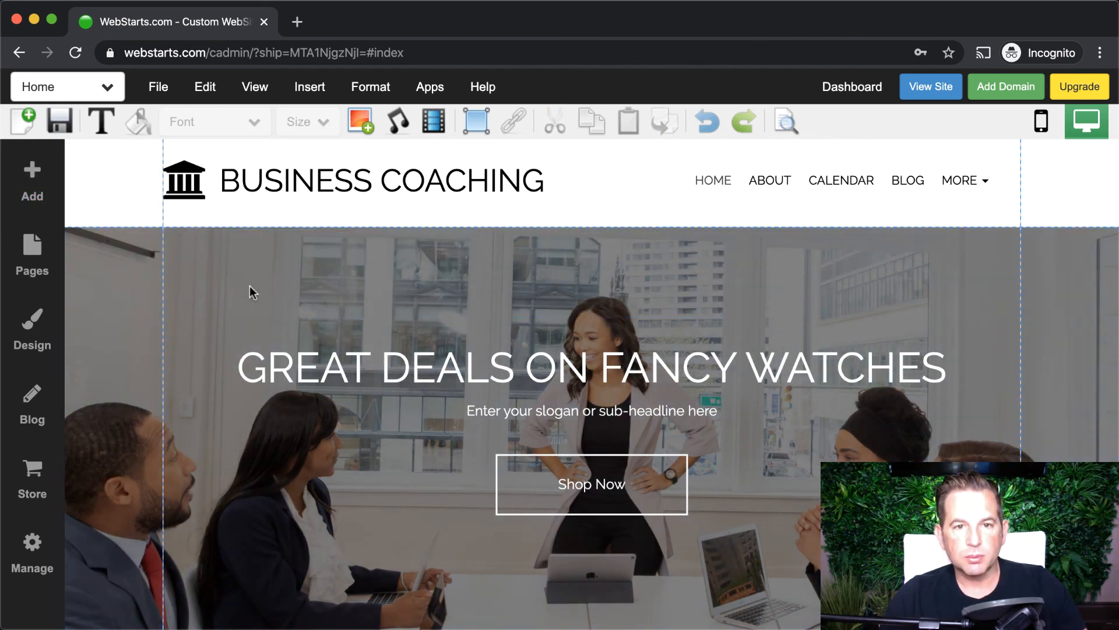